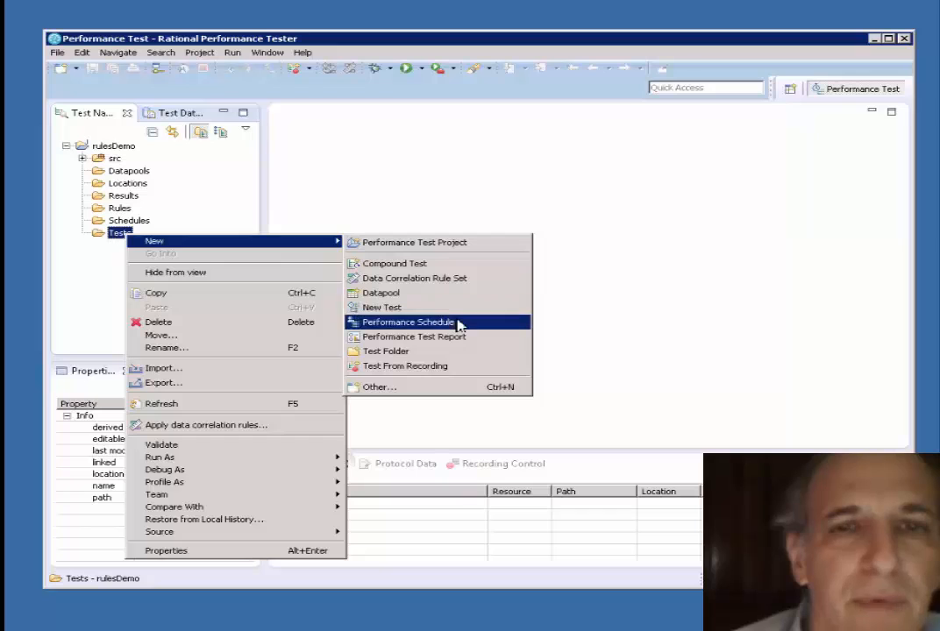
Step: Start a new HTTP test recording named simpleRuleDemo1 in the Tests folder, using Mozilla Firefox as the client application
click(456, 366)
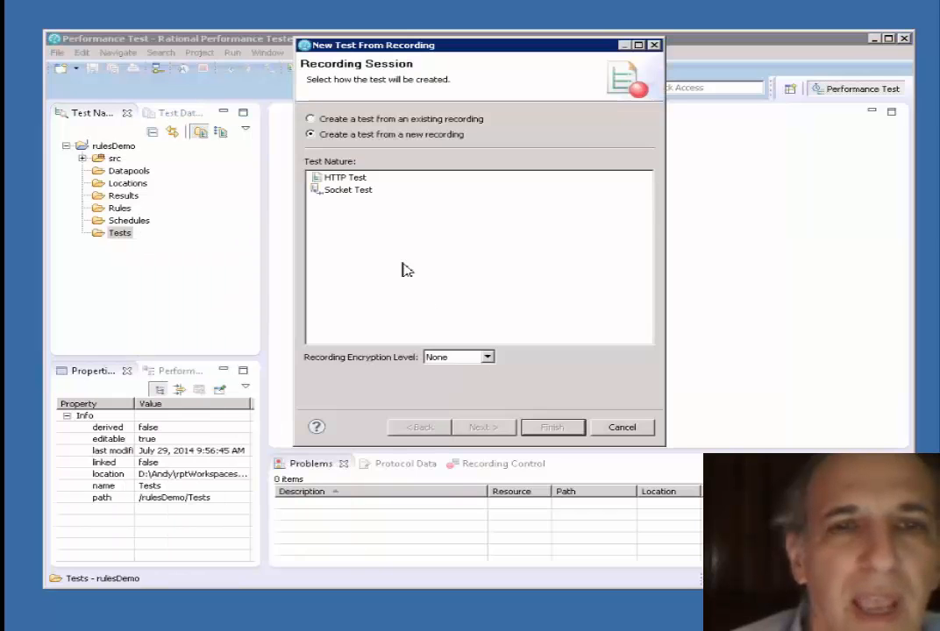
click(361, 179)
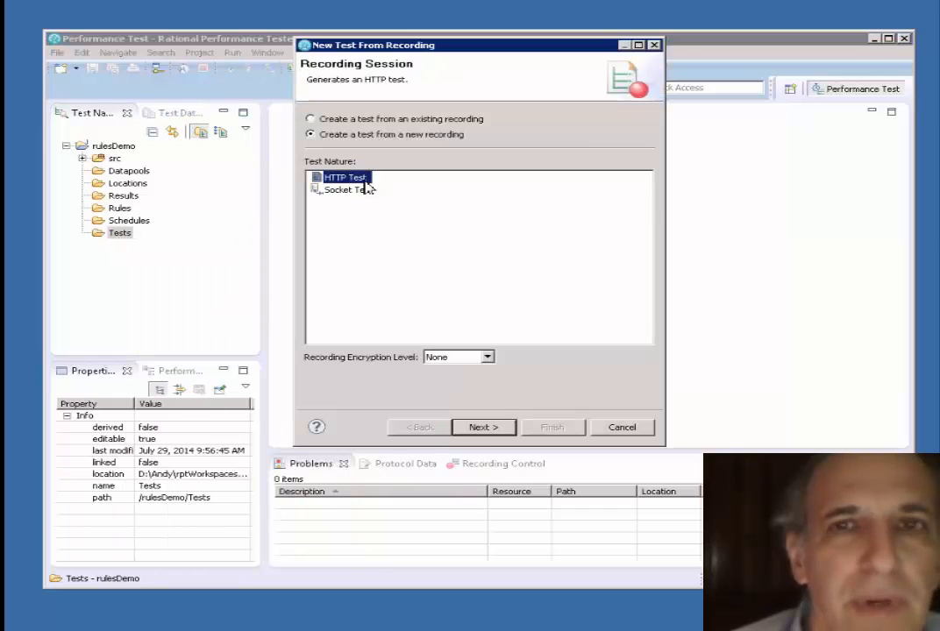
click(485, 428)
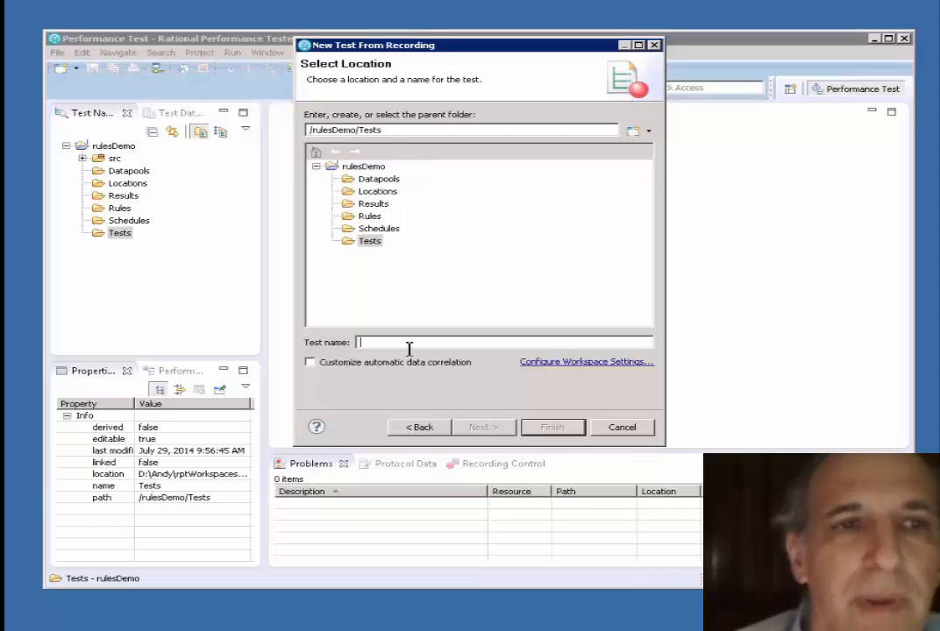
text(simple)
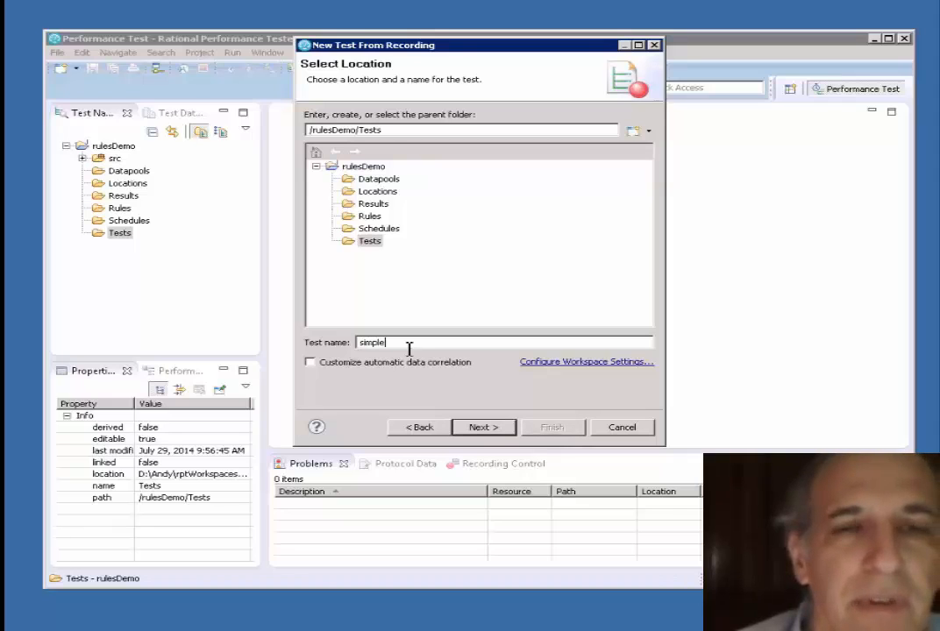
text(RuleDemo1)
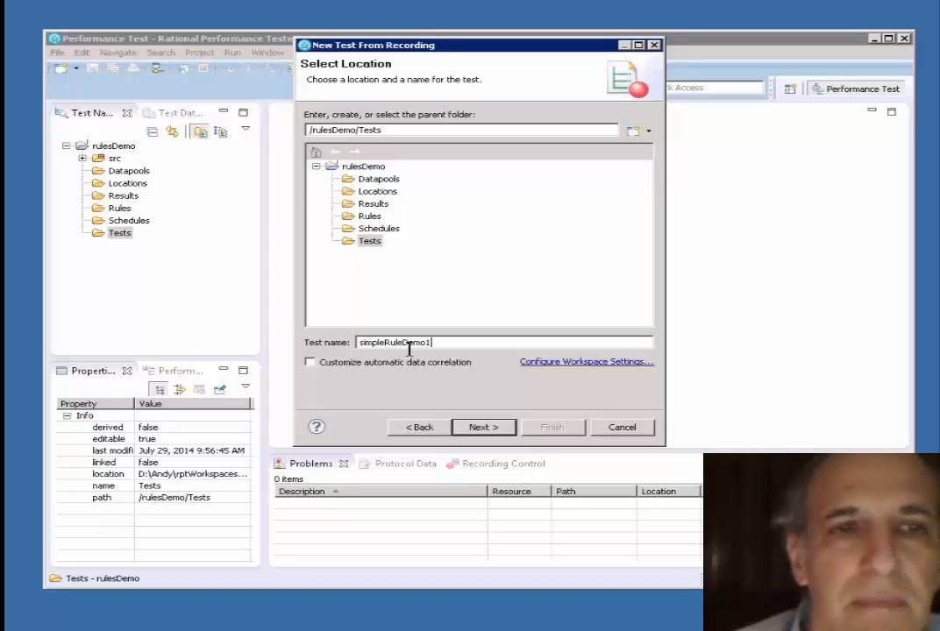
click(481, 428)
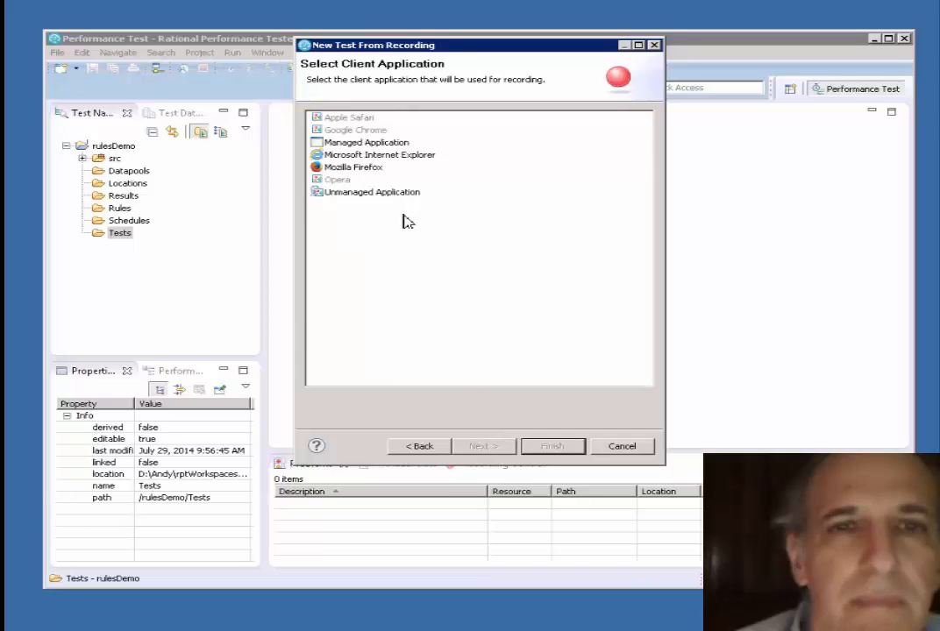
click(380, 169)
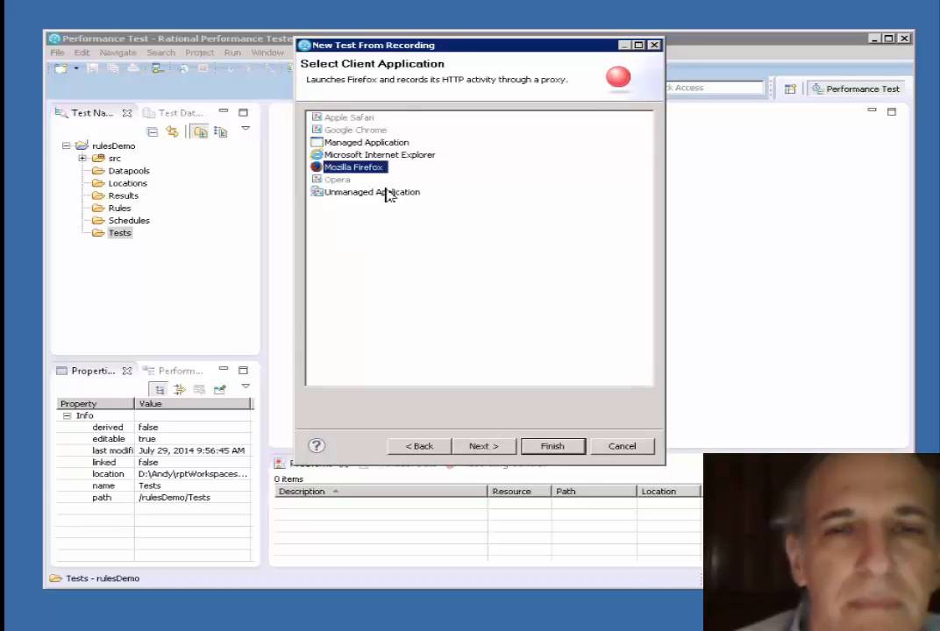
click(550, 446)
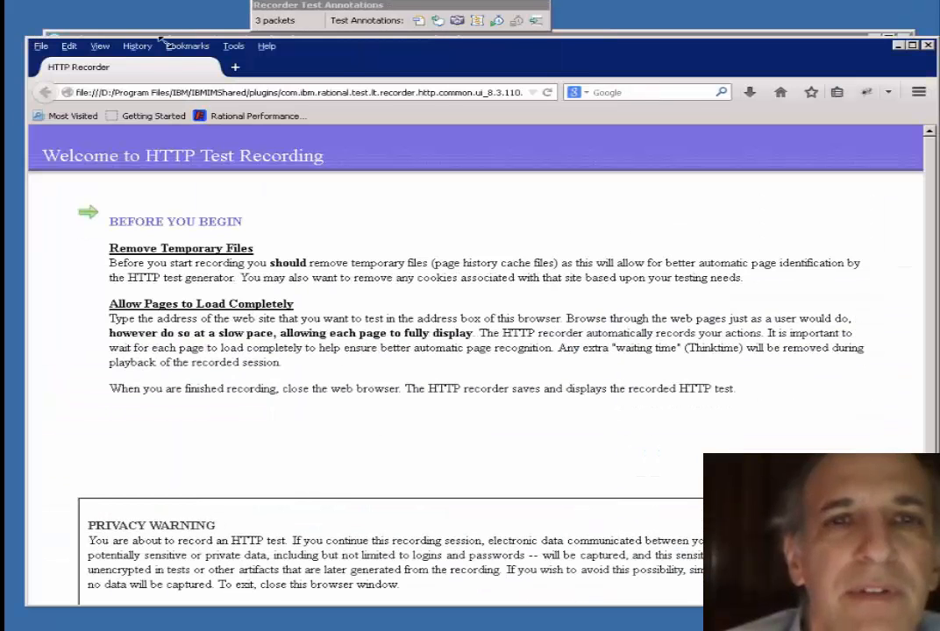
Step: Clear the cached web content in the recording browser's network options and accept the options
click(629, 27)
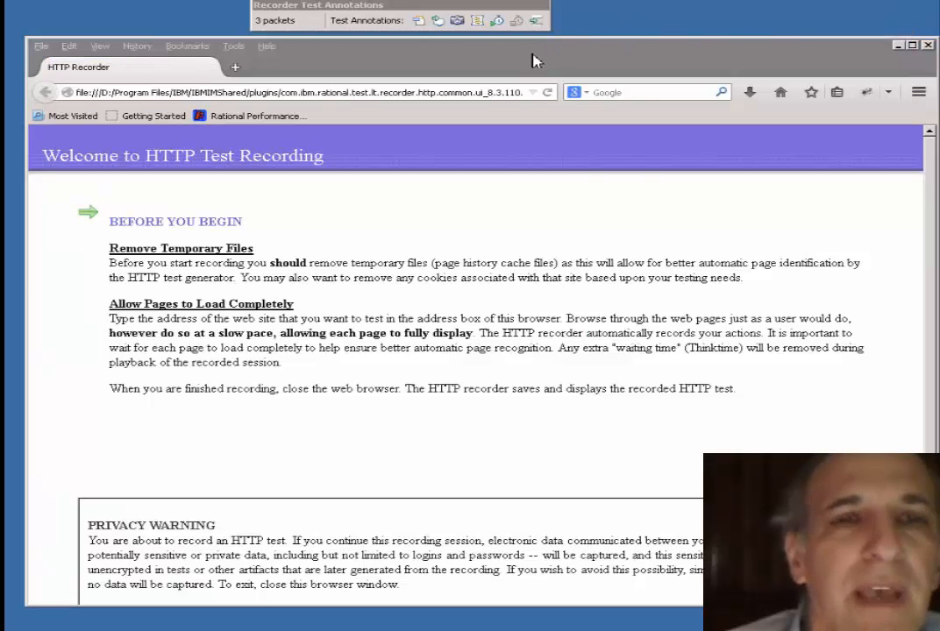
drag(509, 50, 482, 49)
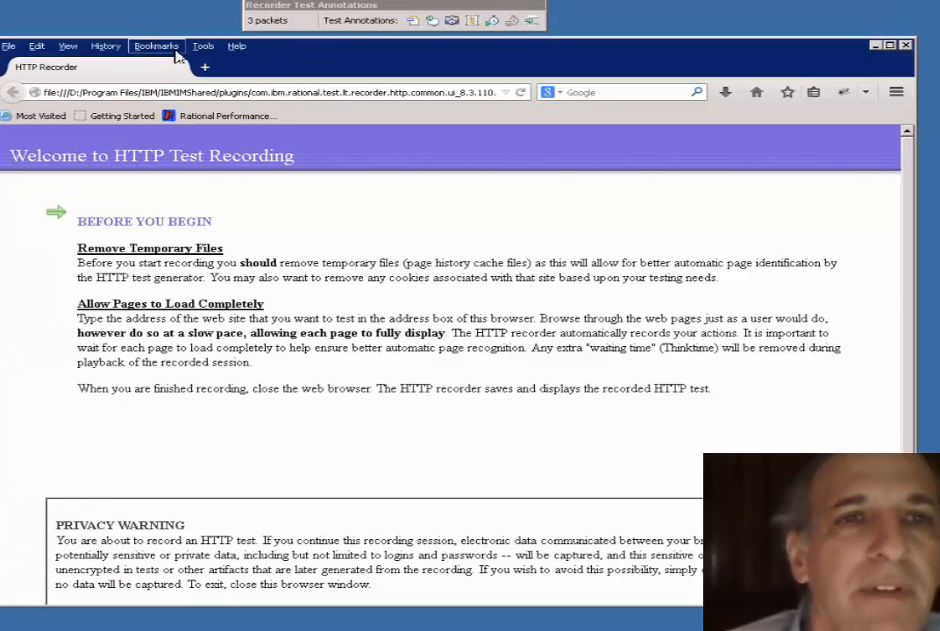
click(203, 47)
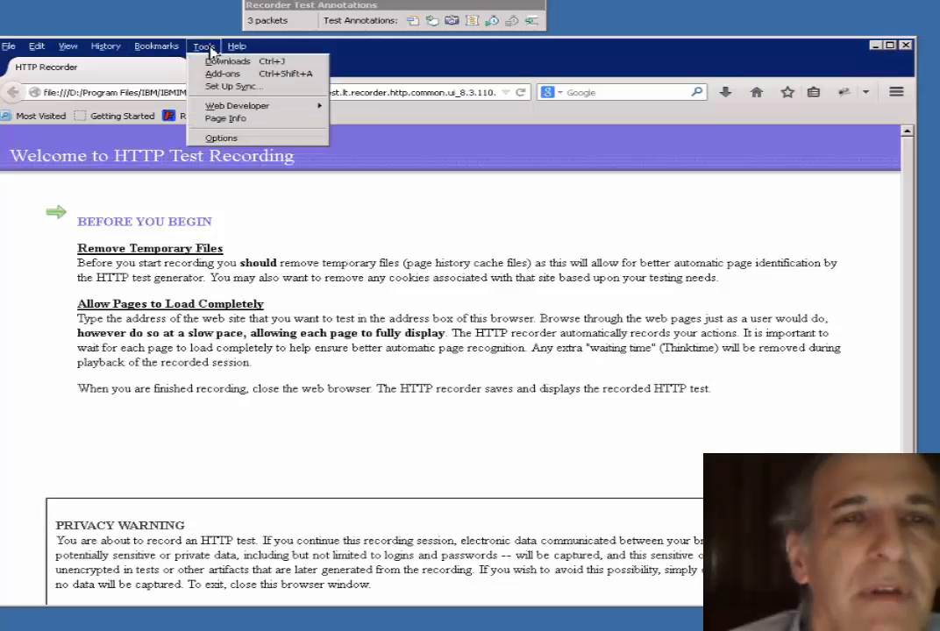
click(227, 138)
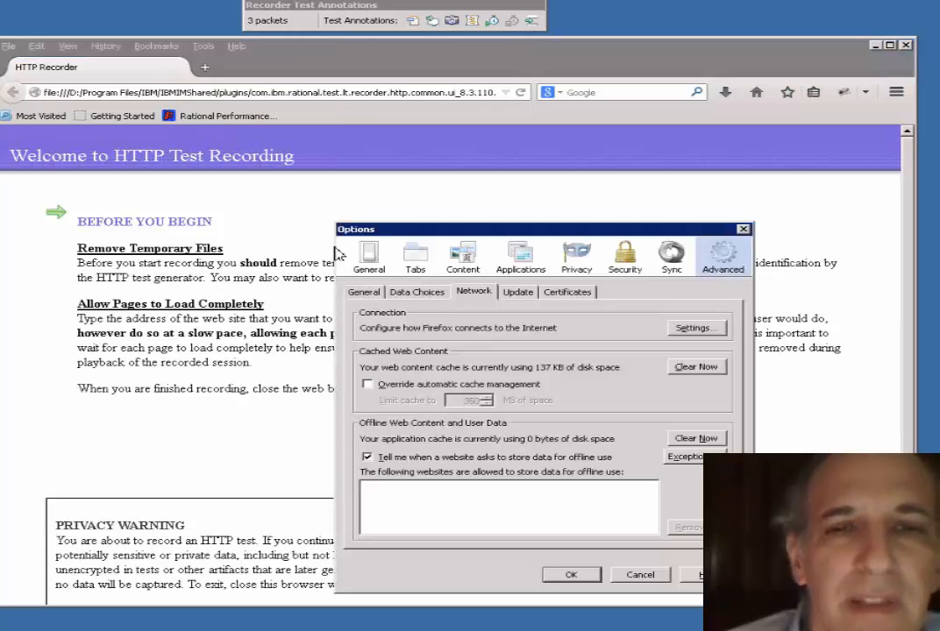
click(699, 369)
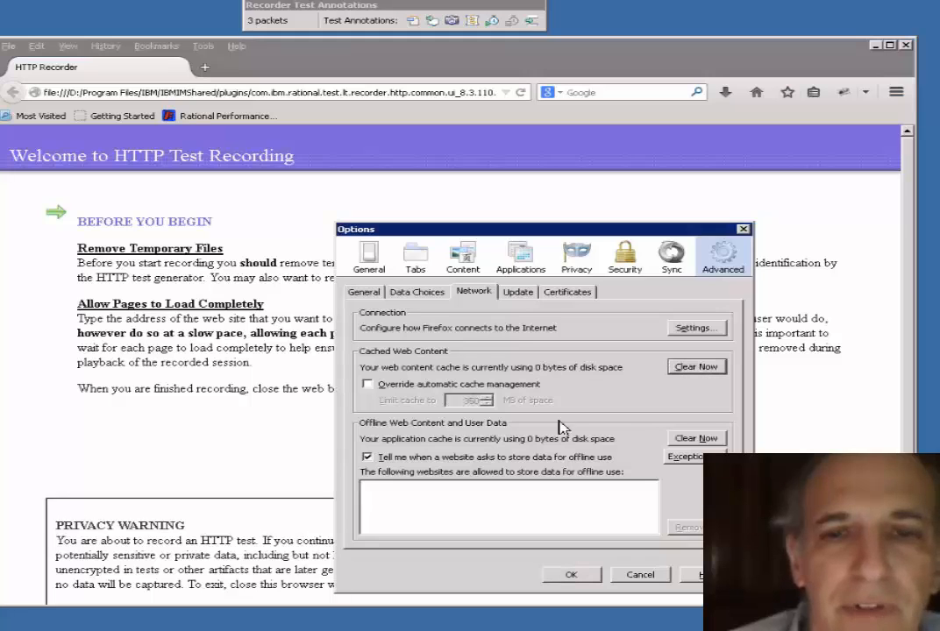
click(586, 575)
Step: Add a test annotation comment reading "Default homepage" to the recording
click(432, 20)
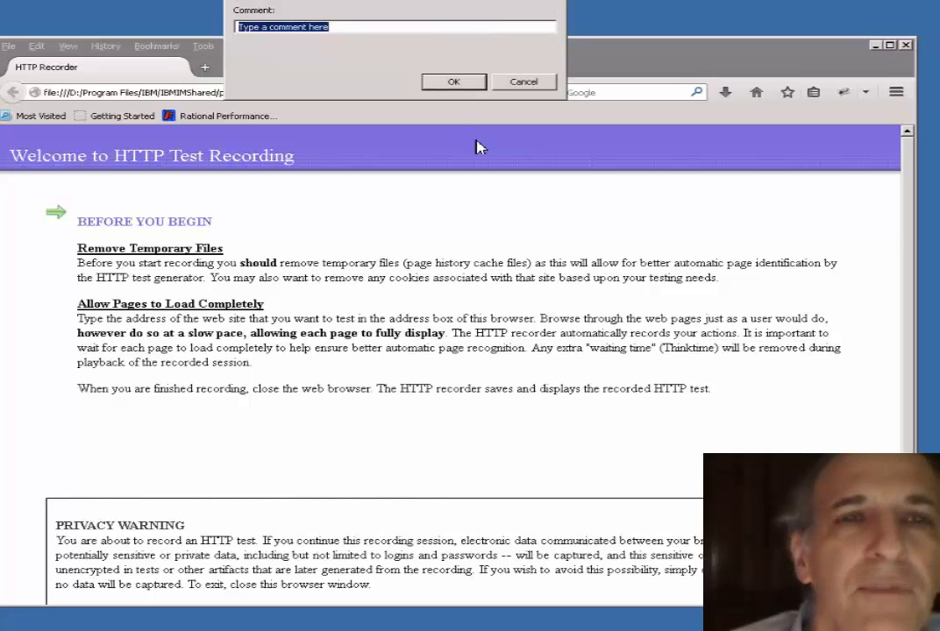
text(Default ho)
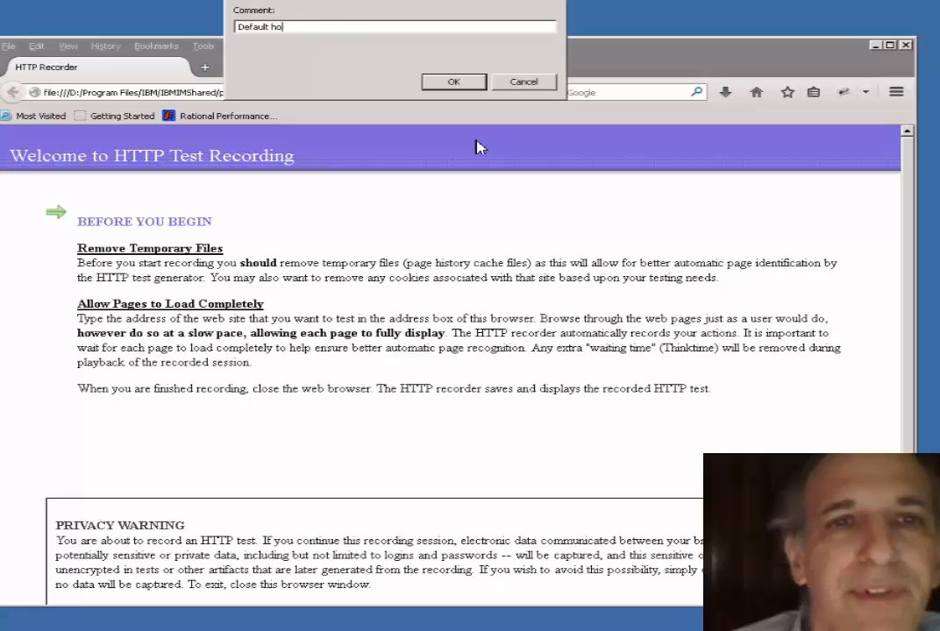
text(mepage)
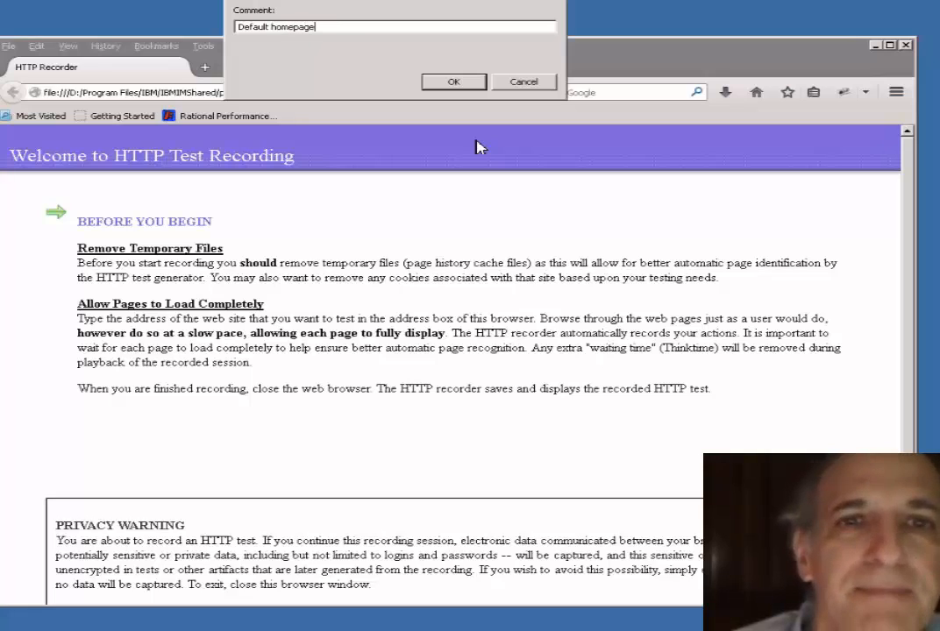
key(ctrl+a)
click(465, 83)
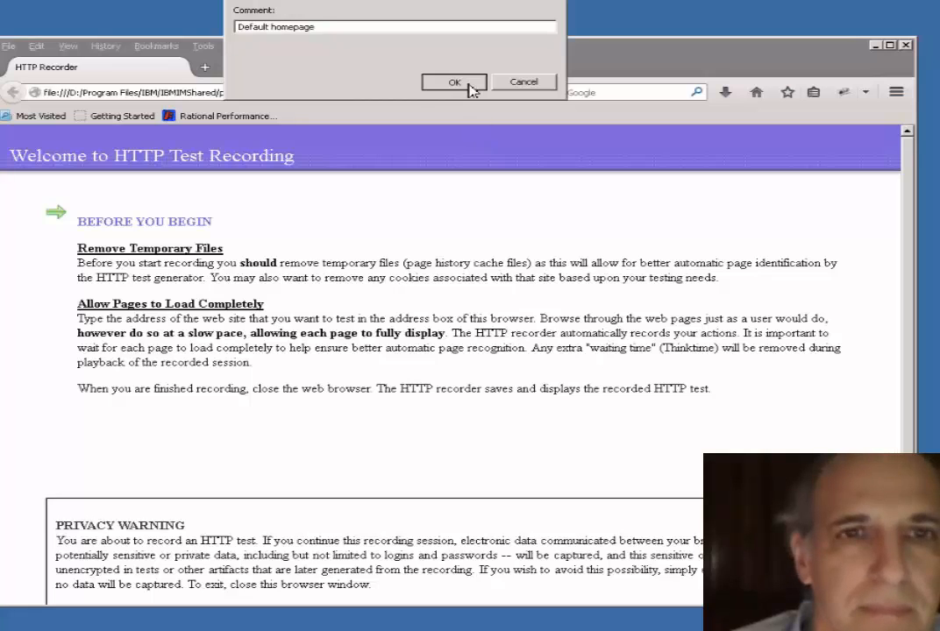
Step: Load trestlewp.rtp.raleigh.ibm.com:10039/wps/portal in the recording browser
click(375, 94)
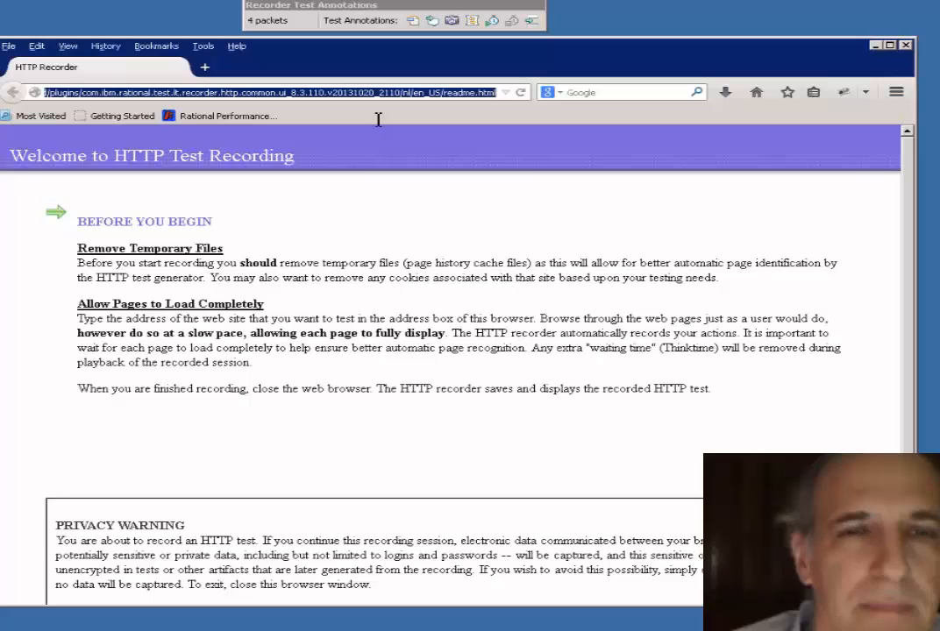
text(tr)
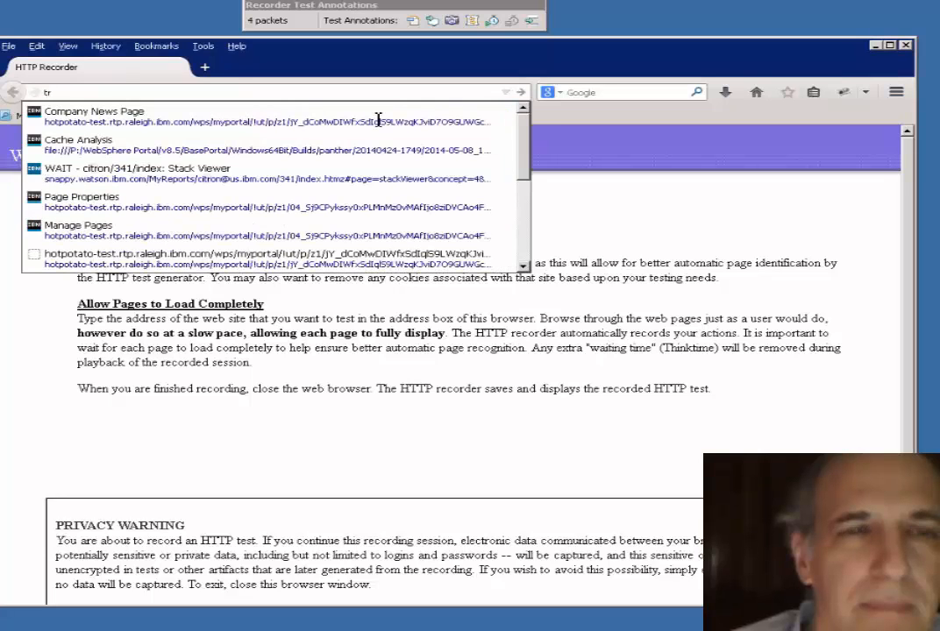
text(estle)
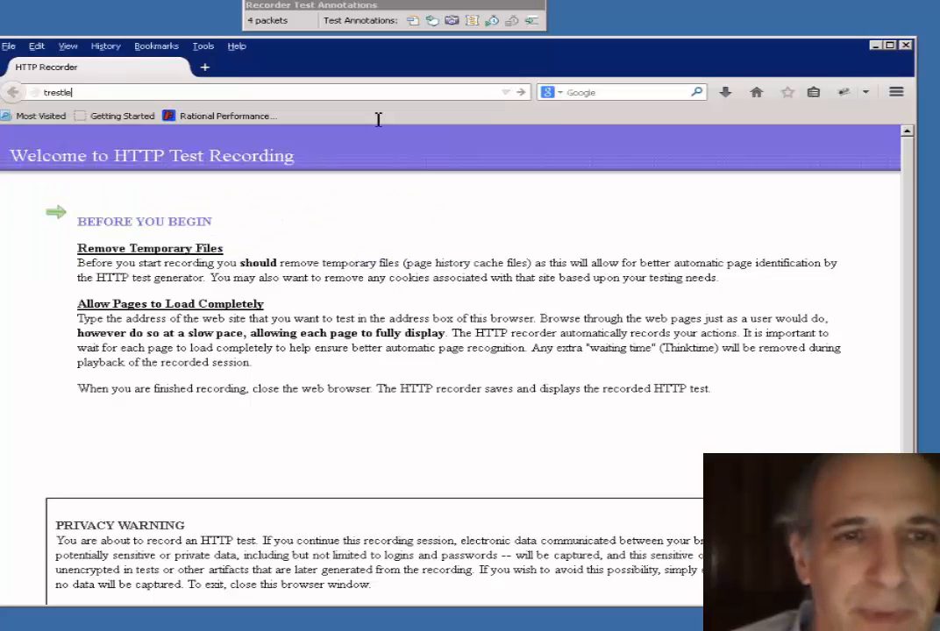
text(wp)
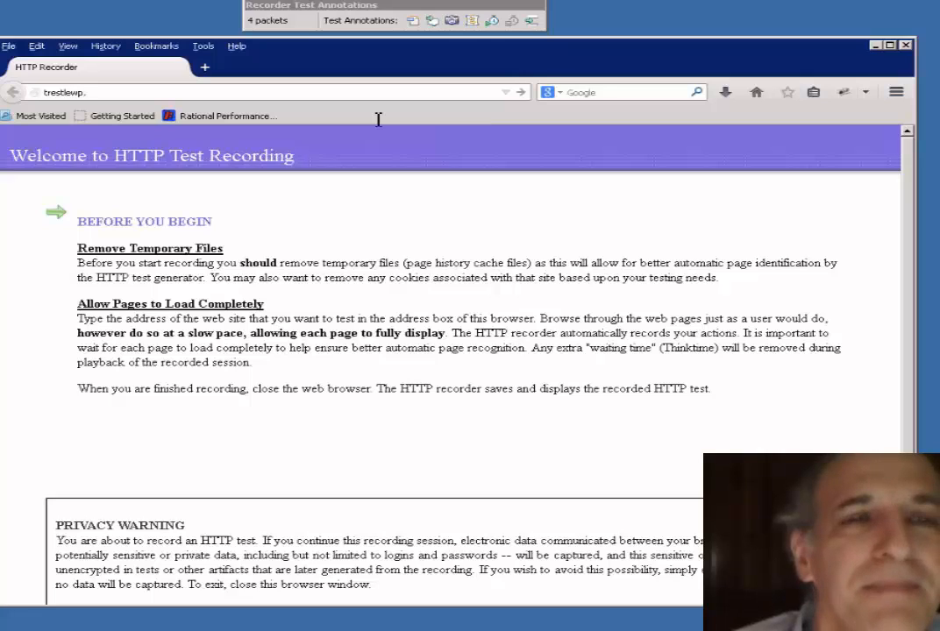
text(.rtp.raleg)
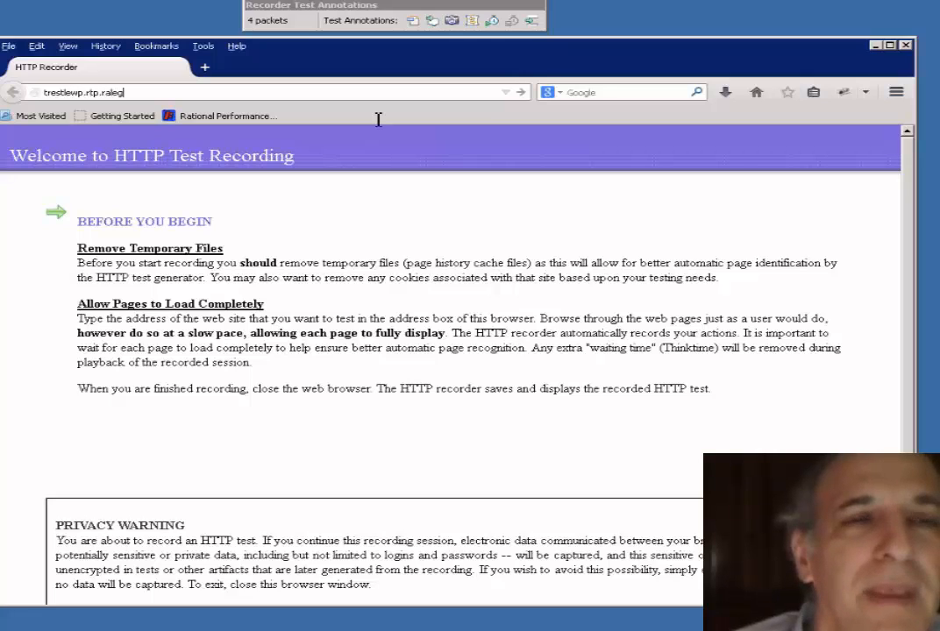
key(BackSpace)
text(igh.ibm.com/wps/portal)
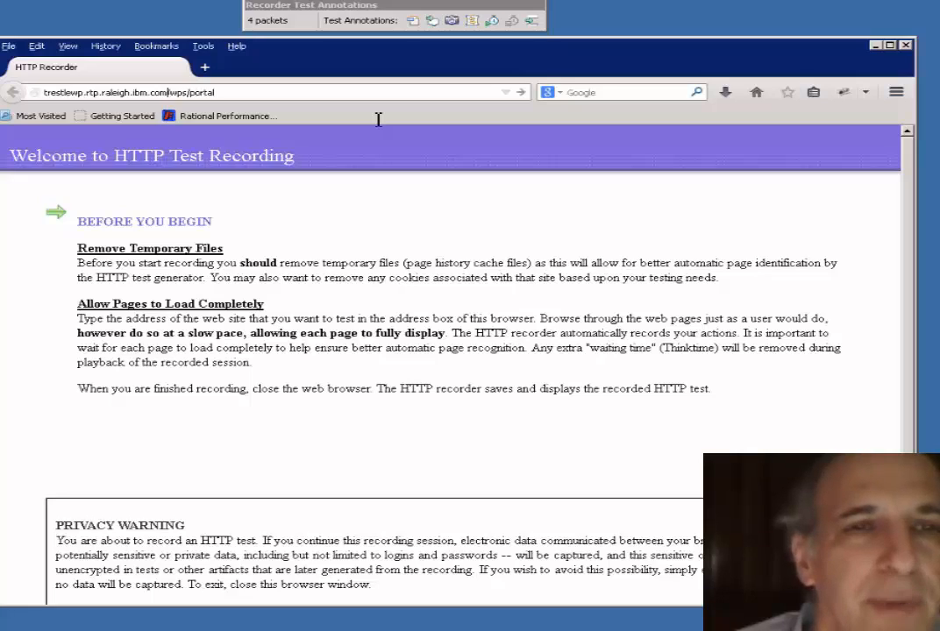
text(:10039)
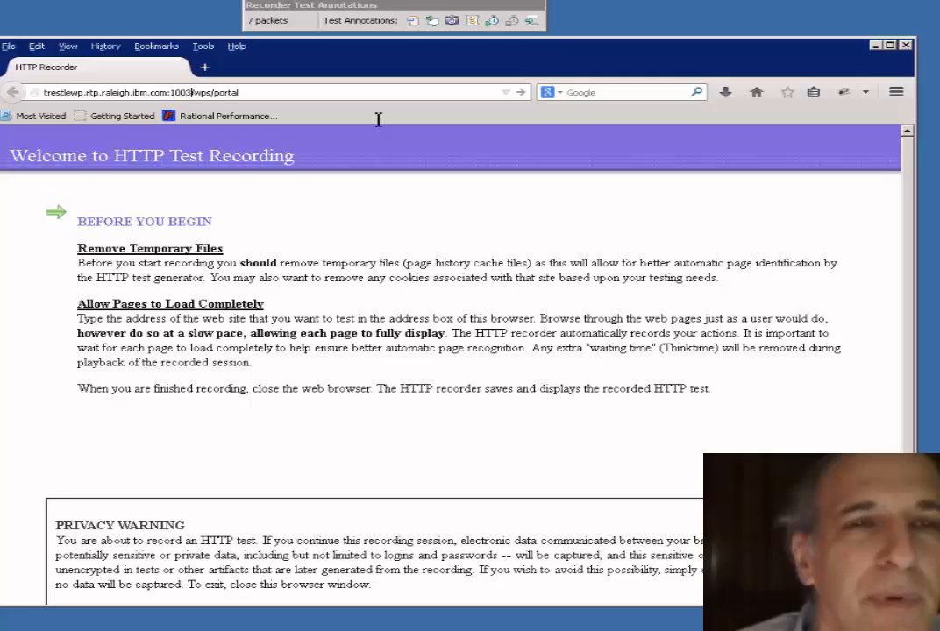
key(Return)
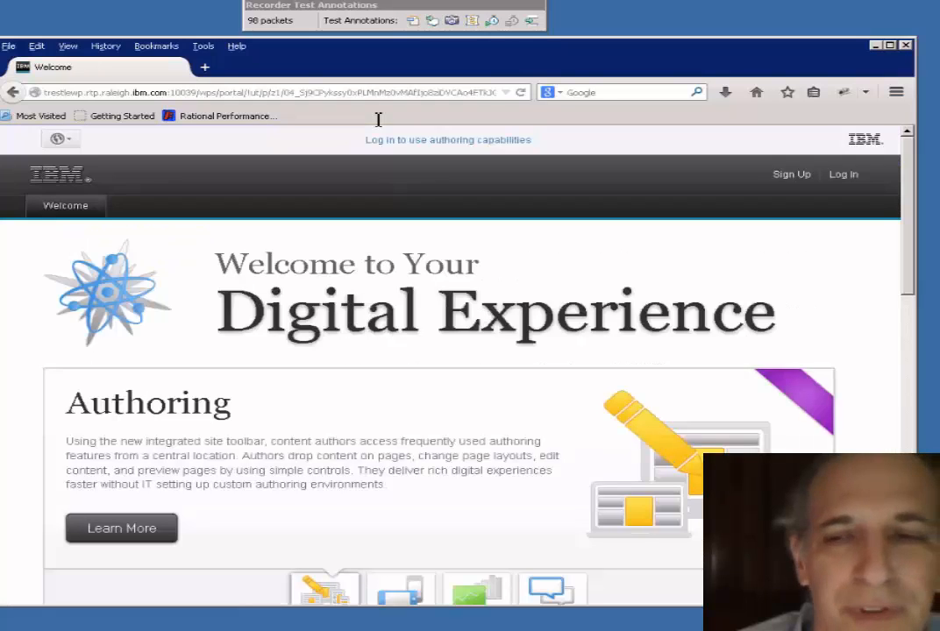
Step: Name the current recorded page "Default homepage" through the recorder's test annotations
click(412, 20)
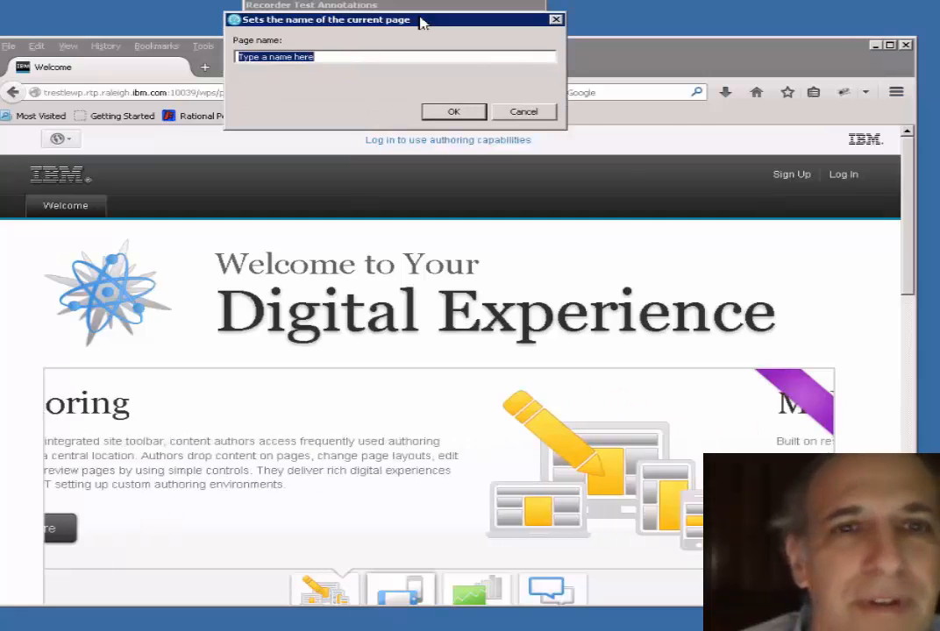
text(Default homepage)
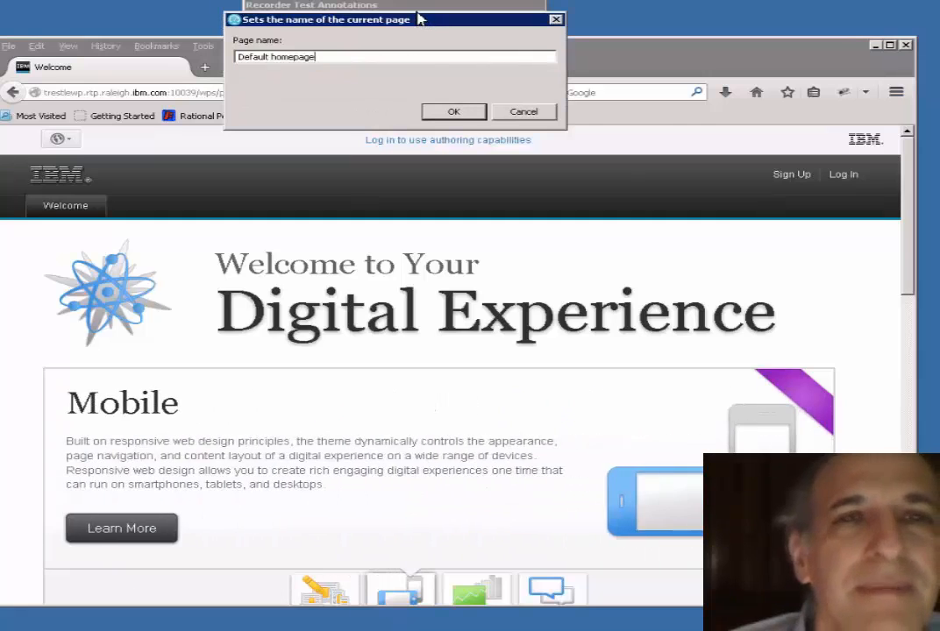
click(453, 113)
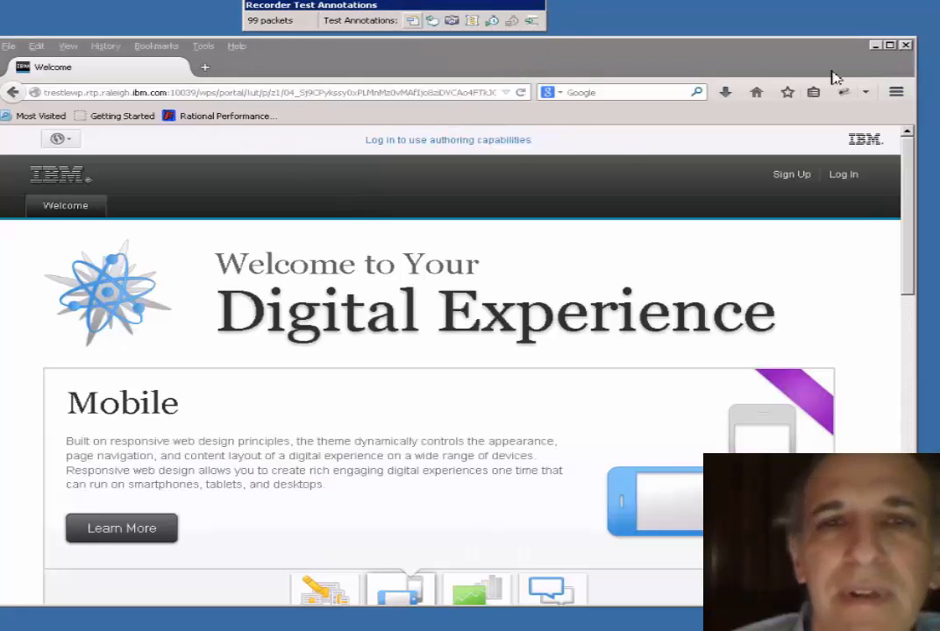
Step: Close the browser to end the recording and open the generated test
click(906, 46)
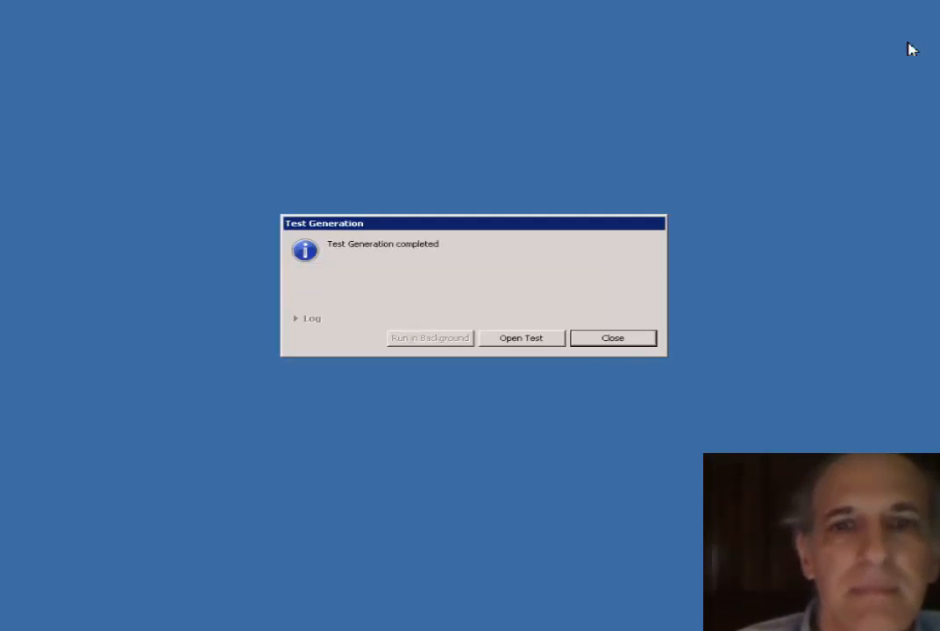
click(526, 344)
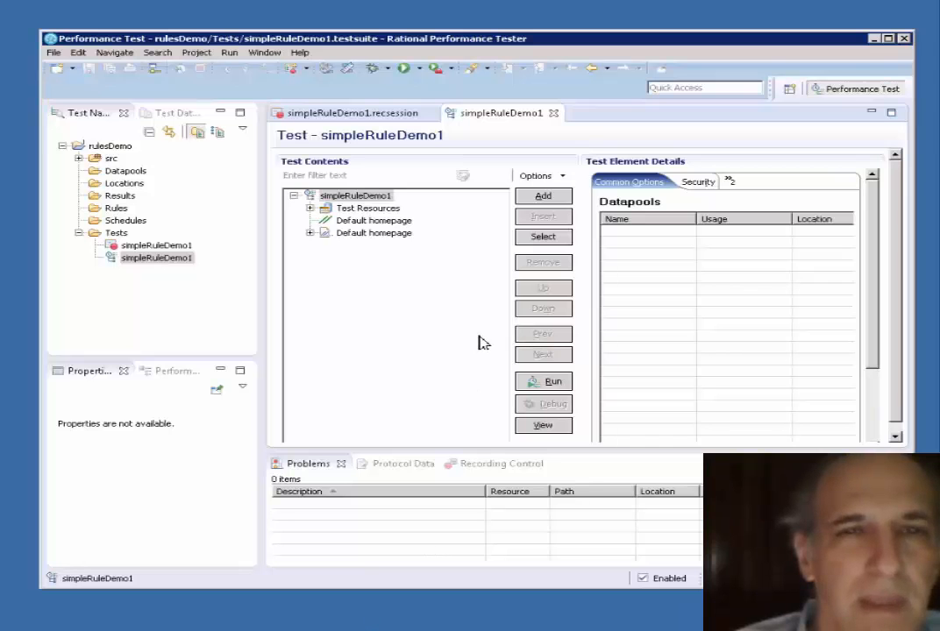
Step: Expand the Default homepage page in the test contents and widen that area to show the full request URLs
click(310, 234)
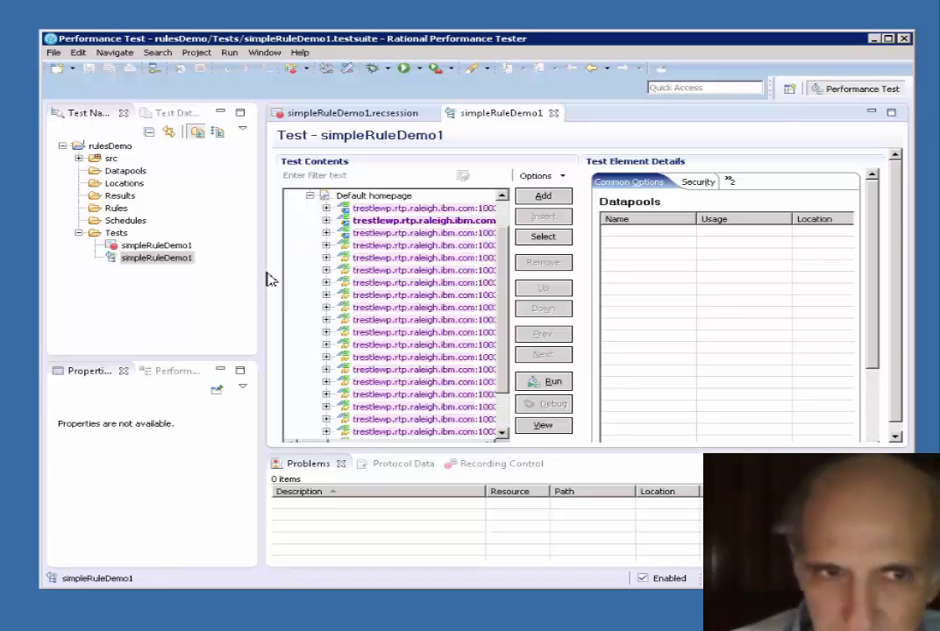
drag(261, 277, 4, 289)
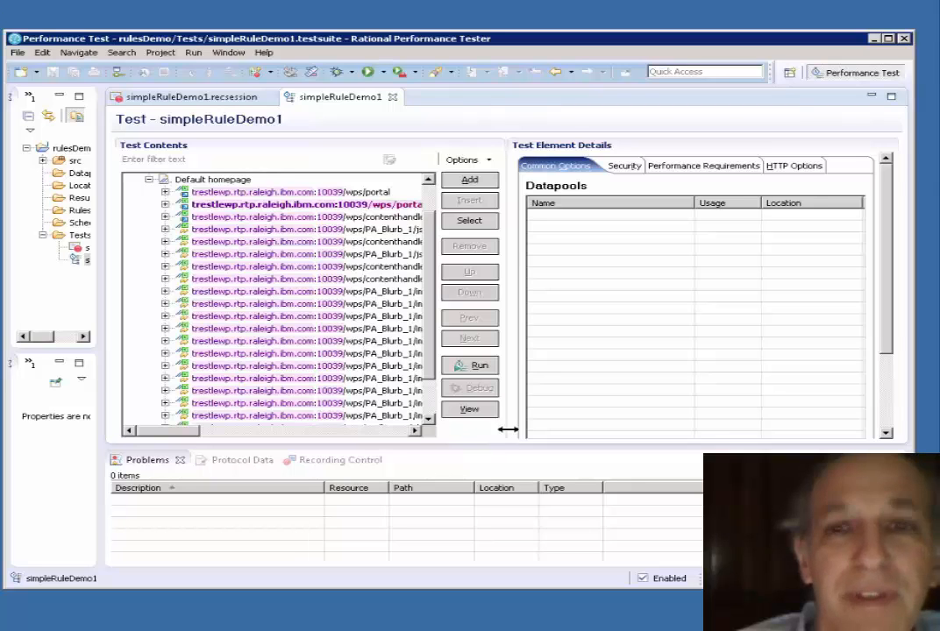
drag(507, 433, 803, 423)
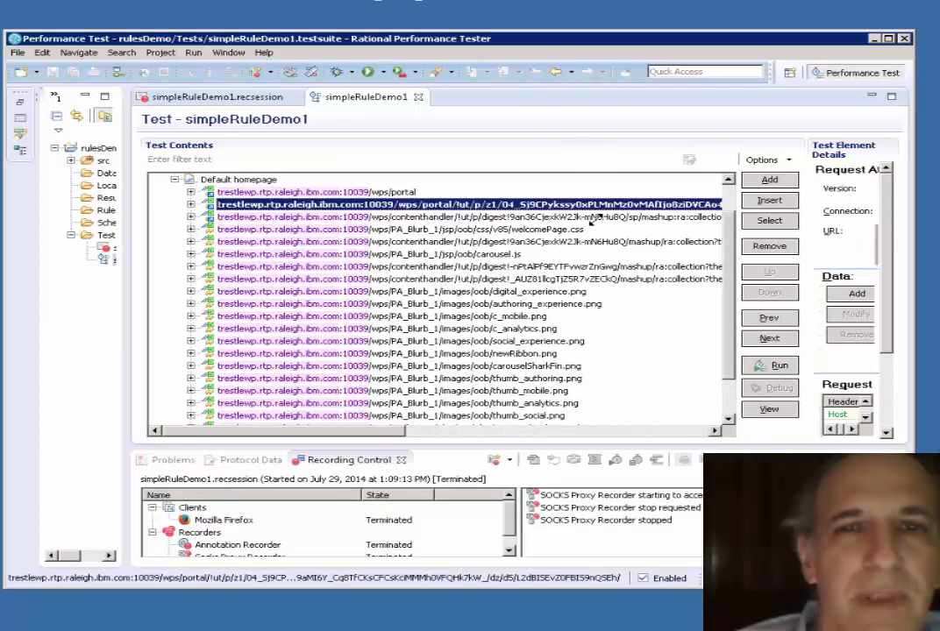
Step: Begin a test search from the welcomePage.css request, shortening the search text to welcomePage.css
click(571, 230)
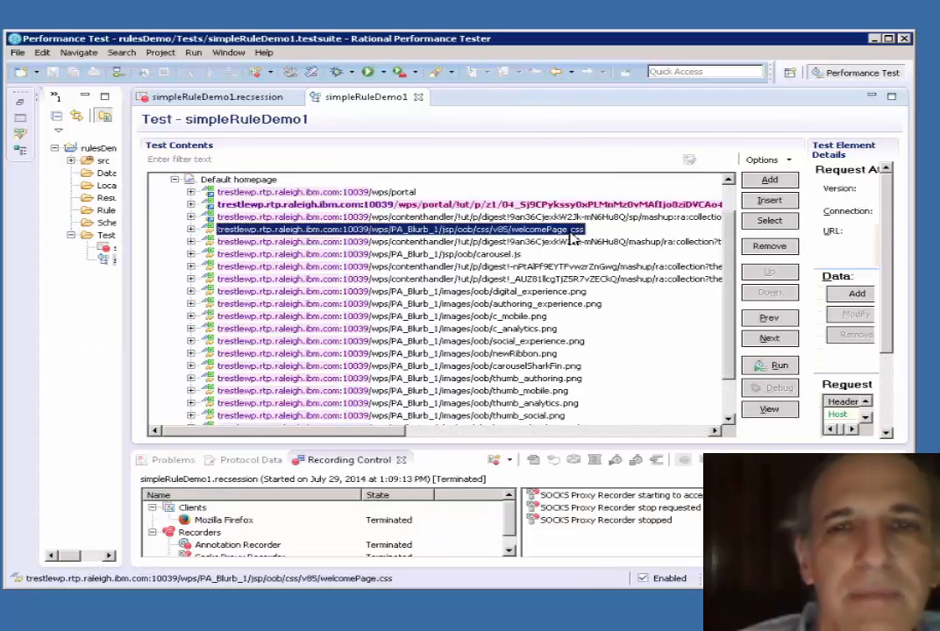
click(122, 52)
click(142, 67)
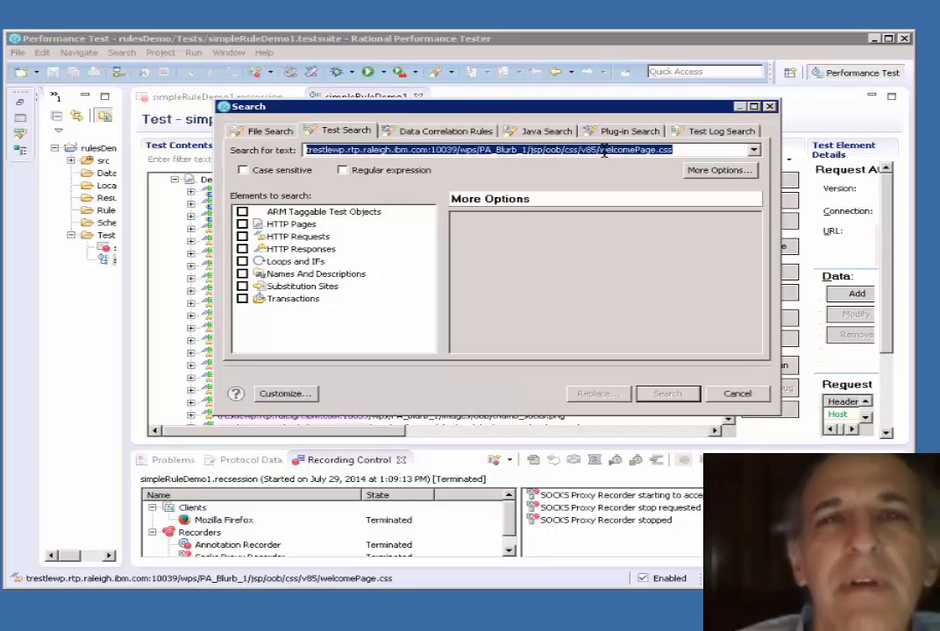
drag(600, 150, 214, 149)
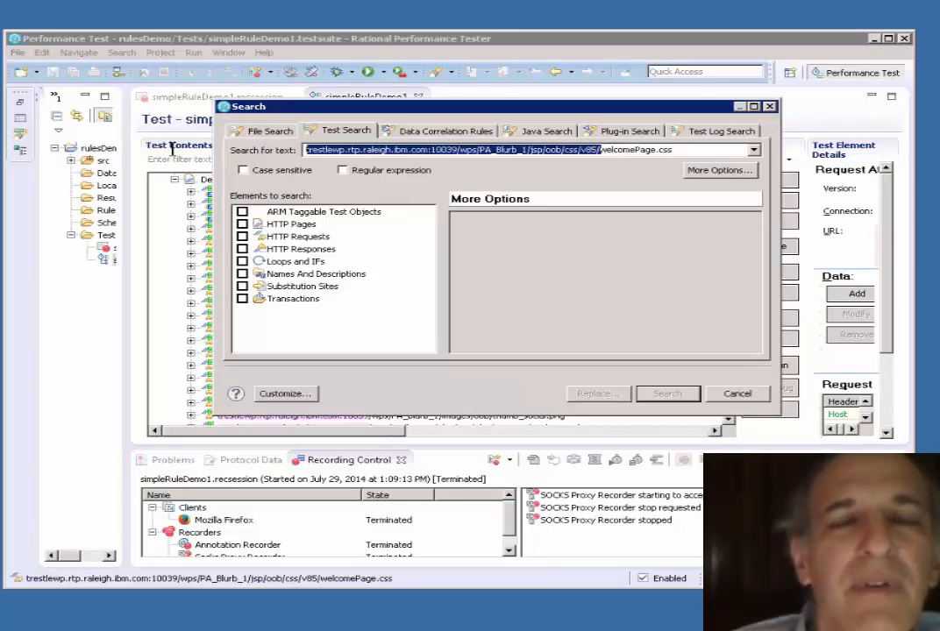
key(BackSpace)
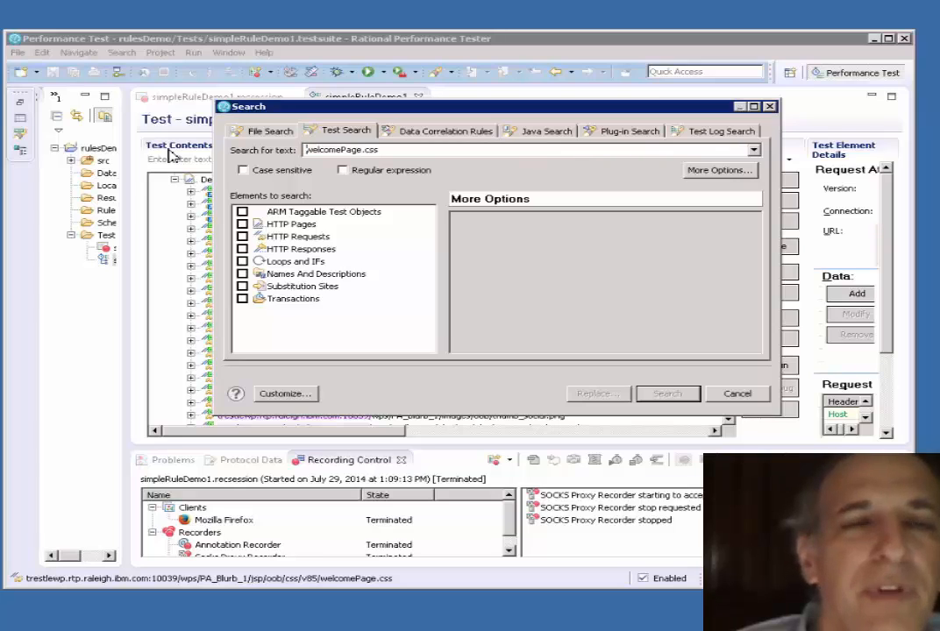
Step: Search the test's HTTP pages, HTTP requests and HTTP responses for welcomePage.css, reviewing each element's search options first
click(243, 225)
click(243, 236)
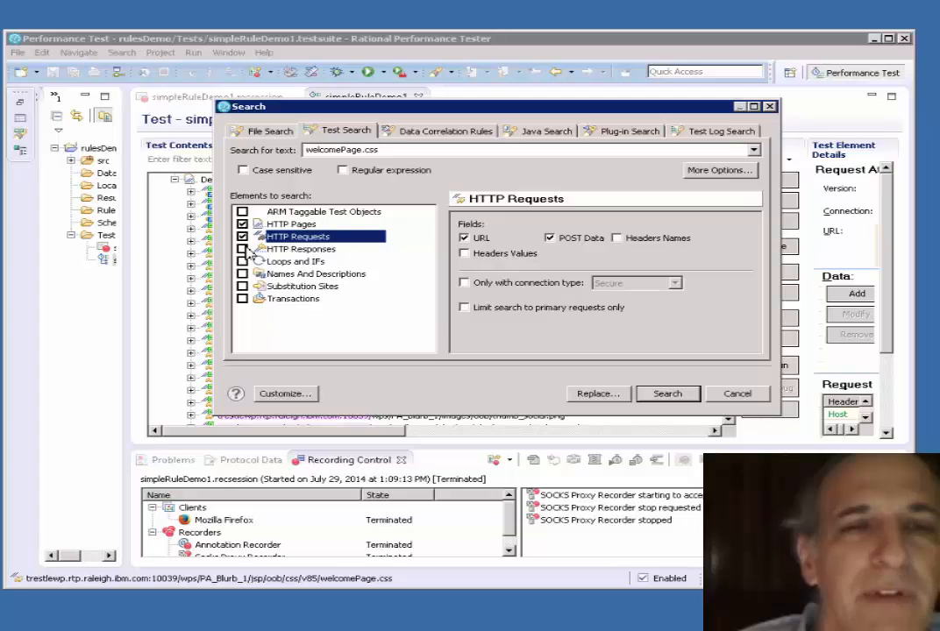
click(242, 249)
click(289, 238)
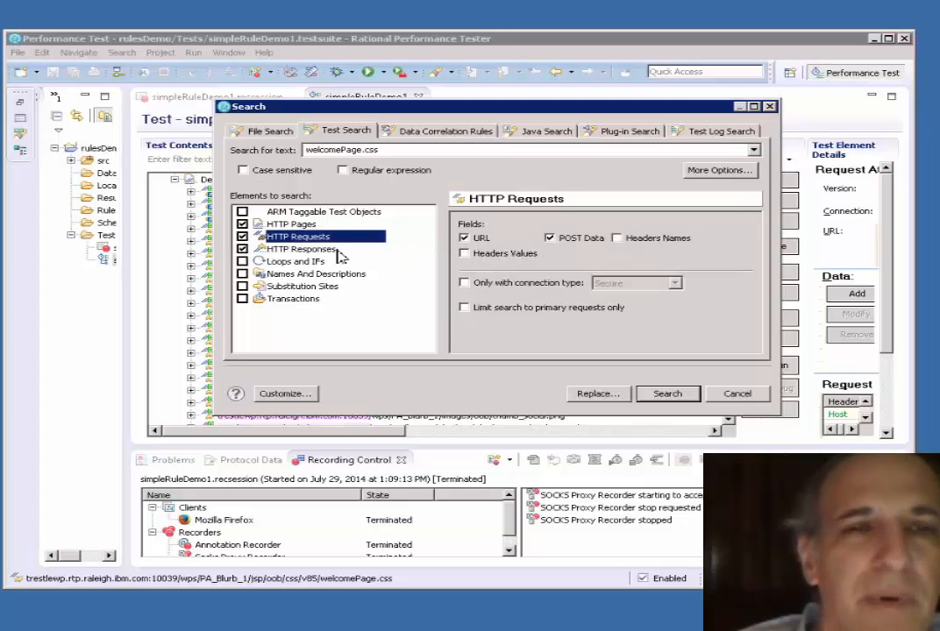
click(306, 225)
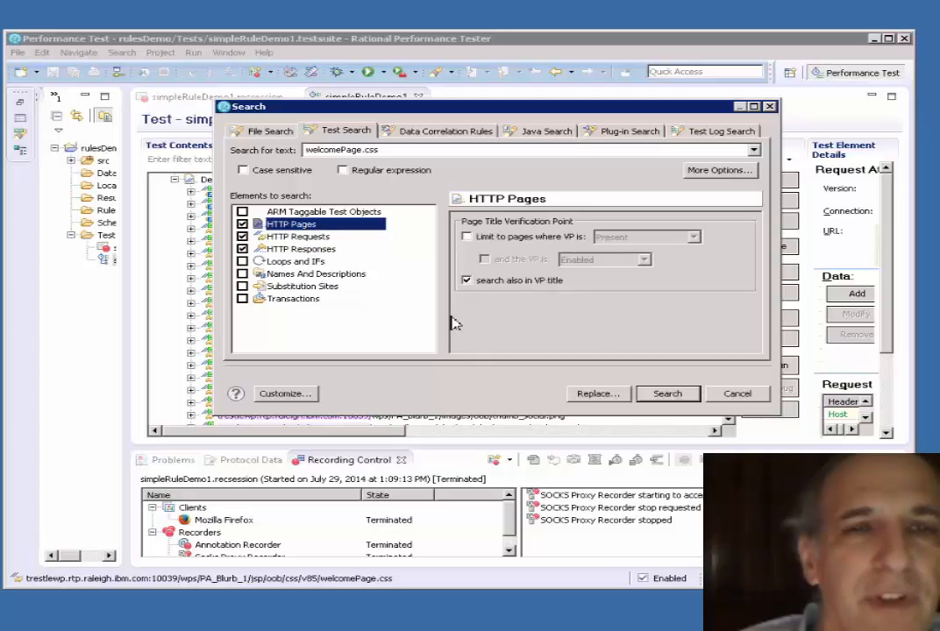
click(307, 250)
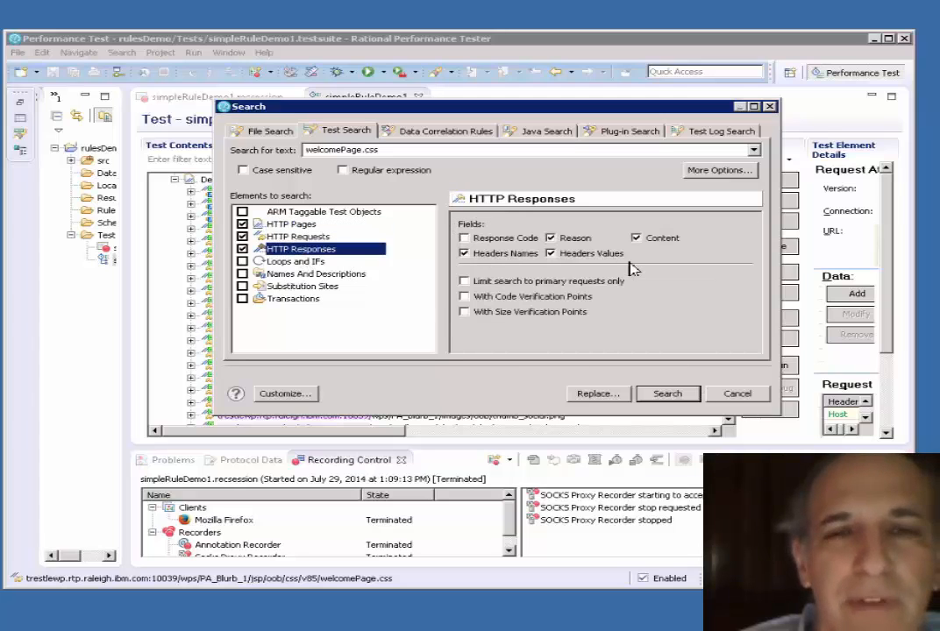
click(666, 394)
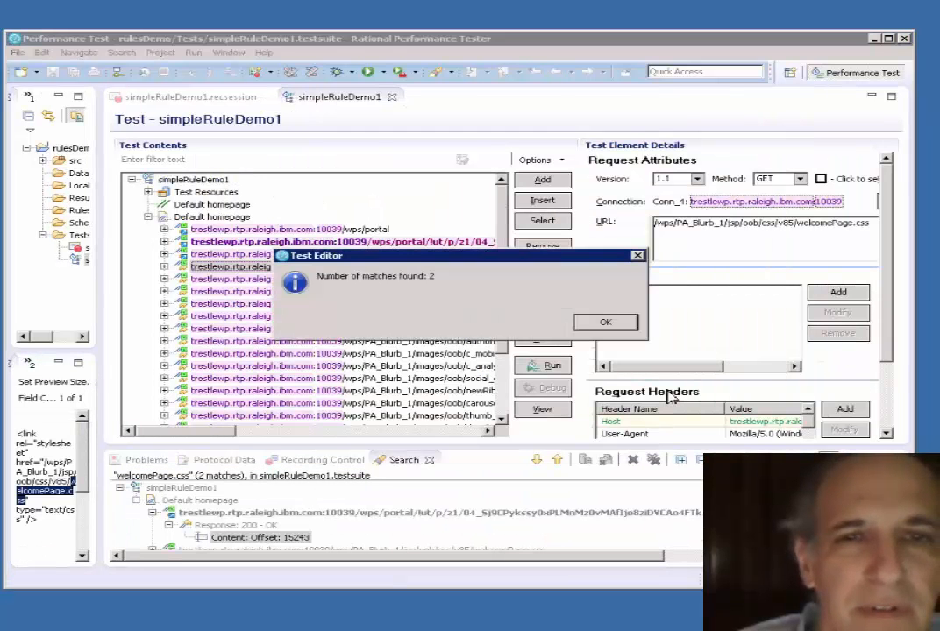
click(605, 323)
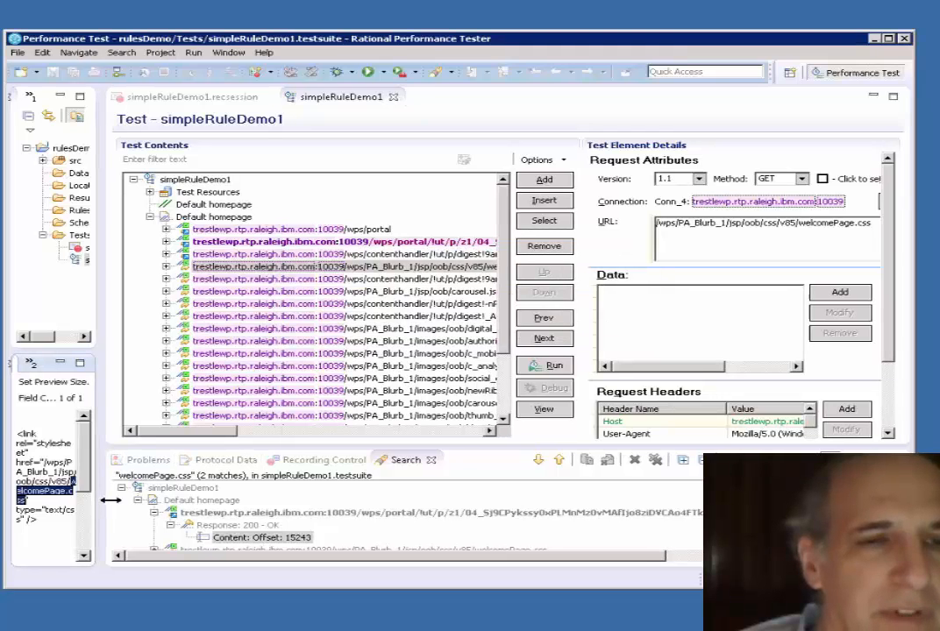
Step: Widen the match preview area and open the welcomePage.css match in the portal request's response content
drag(101, 504, 167, 506)
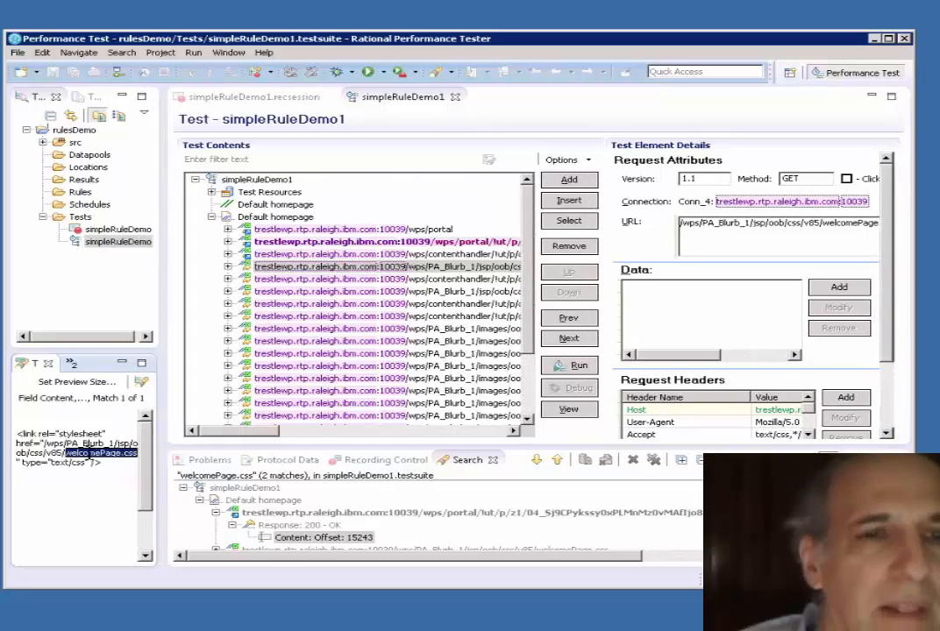
double_click(321, 538)
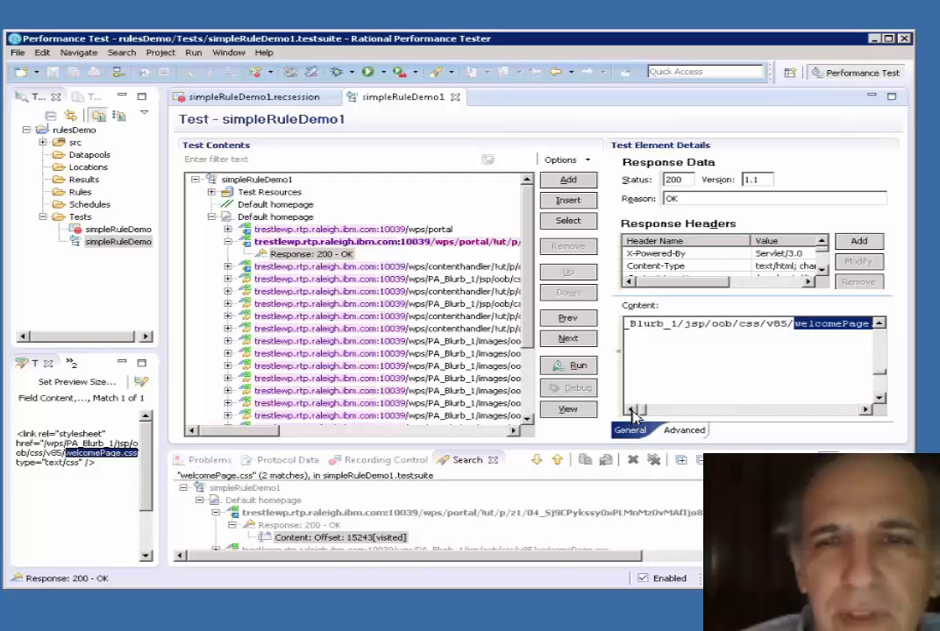
click(692, 410)
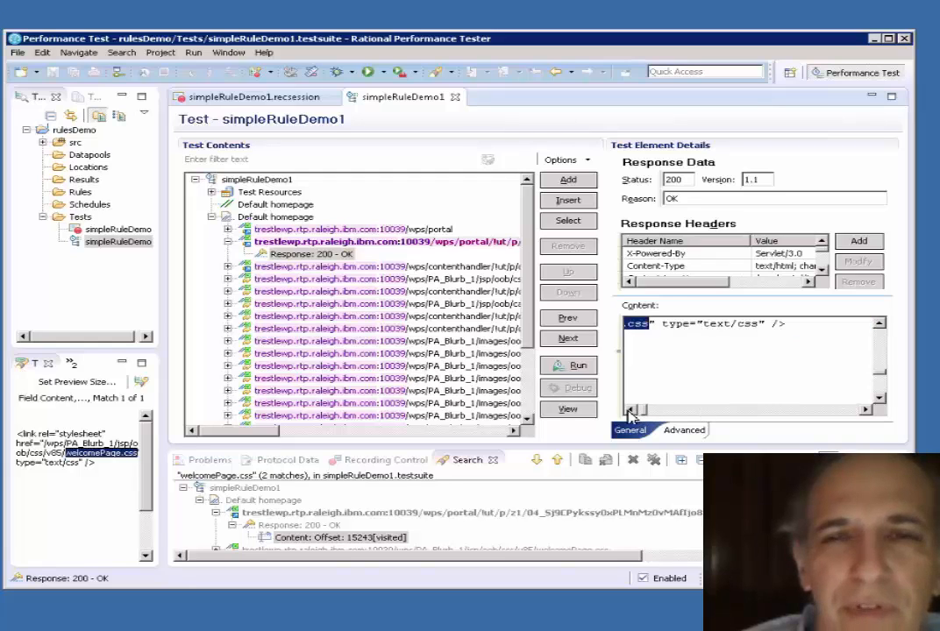
Step: Select the full path /wps/PA_Blurb_1/jsp/oob/css/v85/welcomePage.css inside the stylesheet link of the response content
click(650, 326)
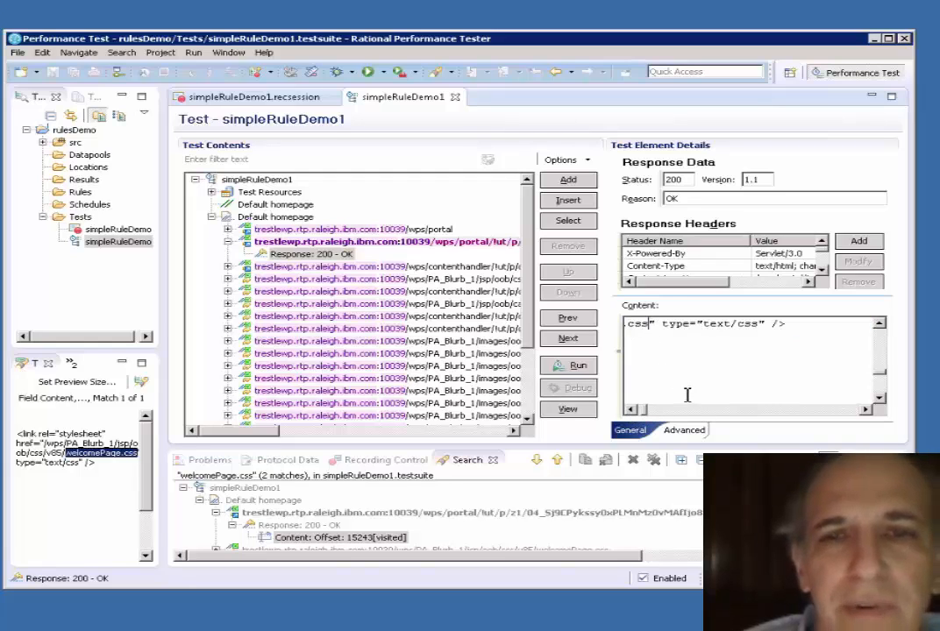
key(shift+Left)
key(shift+Left)
key(shift+Left)
key(shift+Left)
key(shift+Left)
key(shift+Left)
key(shift+Left)
key(shift+Left)
key(shift+Left)
key(shift+Left)
key(shift+Left)
key(shift+Left)
key(shift+Left)
key(shift+Left)
key(shift+Left)
key(shift+Left)
key(shift+Left)
key(shift+Left)
key(shift+Left)
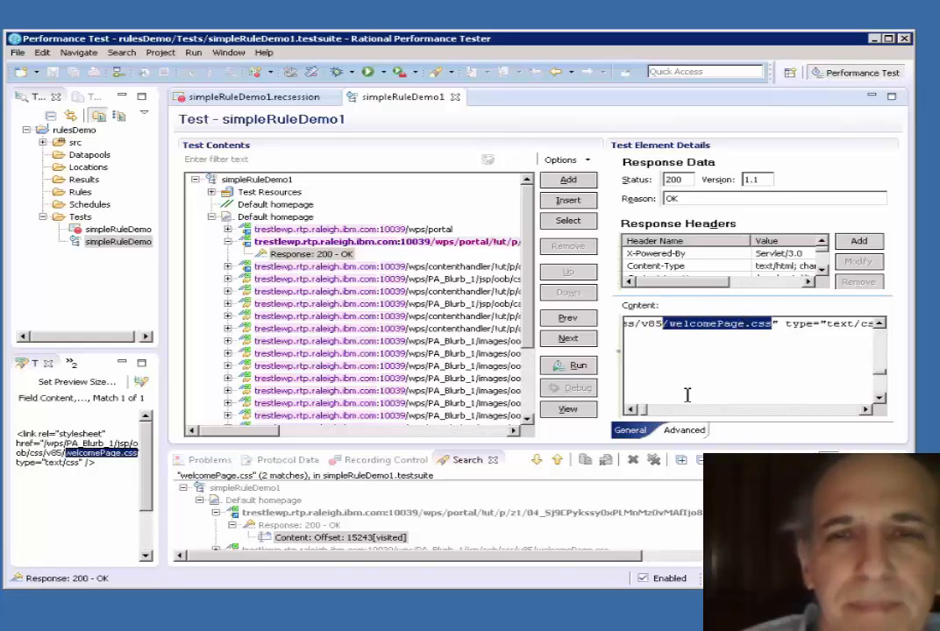
key(shift+Left)
key(shift+Left)
key(shift+Left)
key(shift+Left)
key(shift+Left)
key(shift+Left)
key(shift+Left)
key(shift+Left)
key(shift+Left)
key(shift+Left)
key(shift+Left)
key(shift+Left)
key(shift+Left)
key(shift+Left)
key(shift+Left)
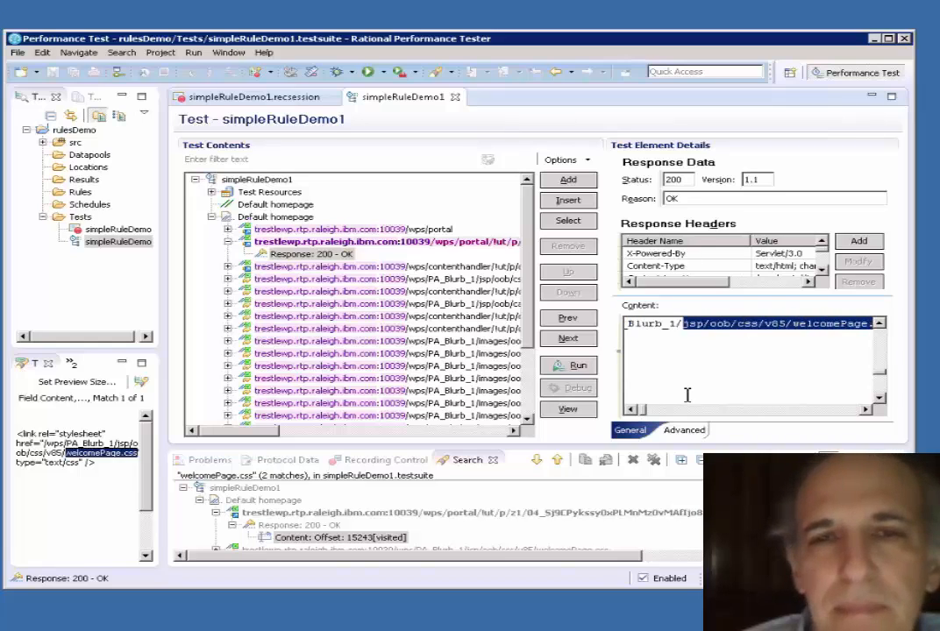
key(shift+Left)
key(shift+Left)
key(shift+Left)
key(shift+Left)
key(shift+Left)
key(shift+Left)
key(shift+Left)
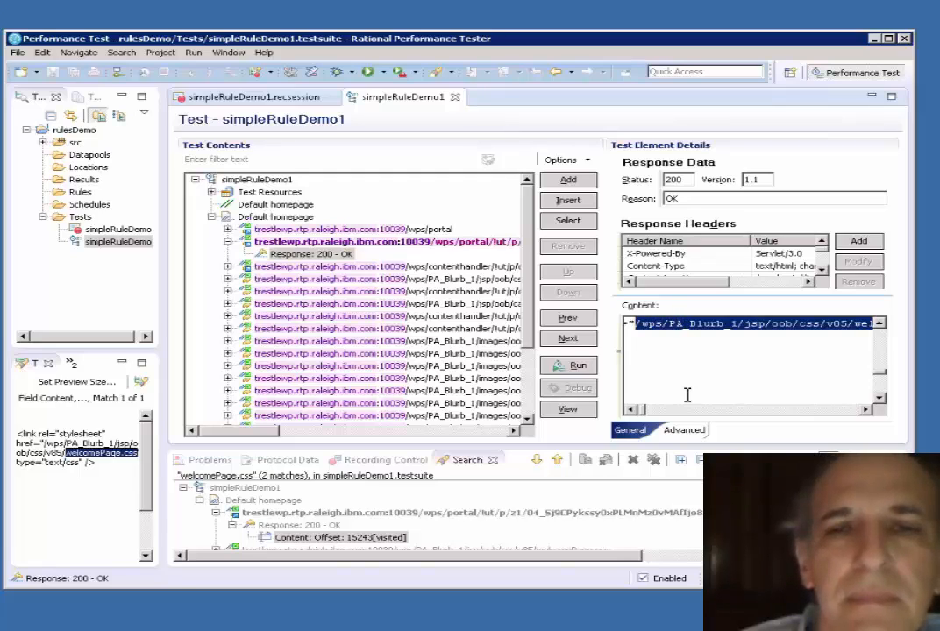
Step: Create a reference from the selected stylesheet path and name it welcomeCSSHref
right_click(757, 330)
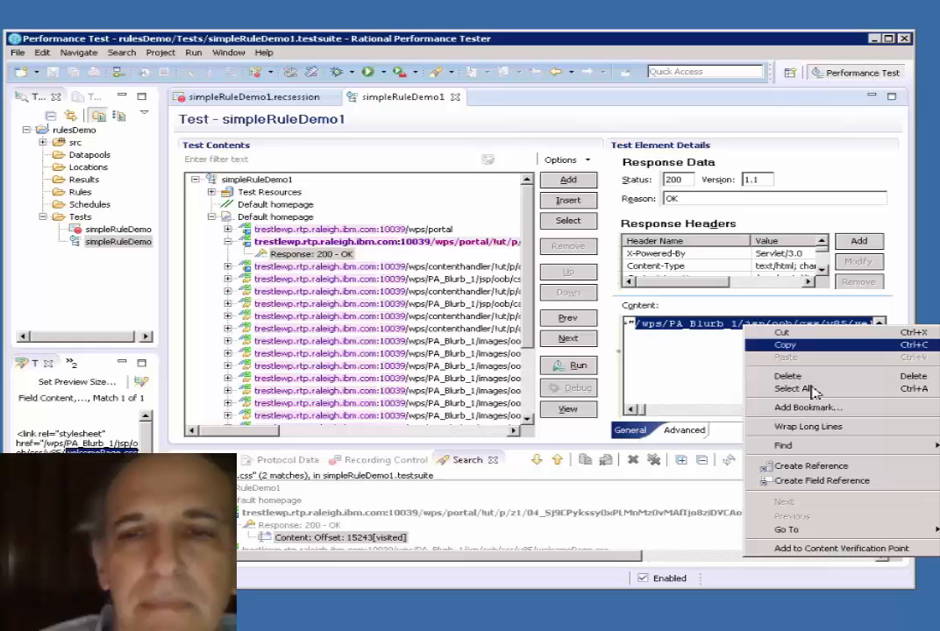
click(815, 467)
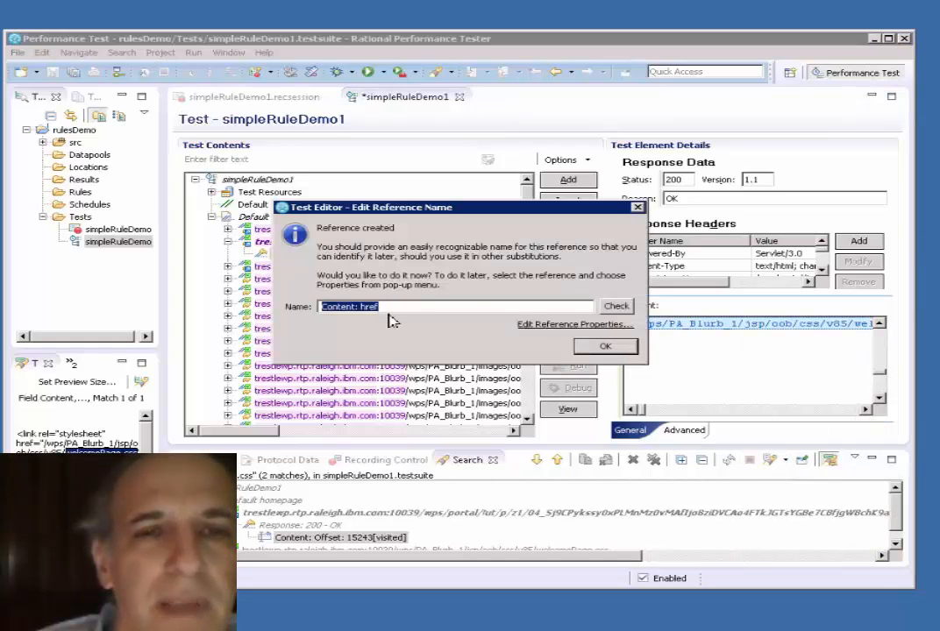
text(we)
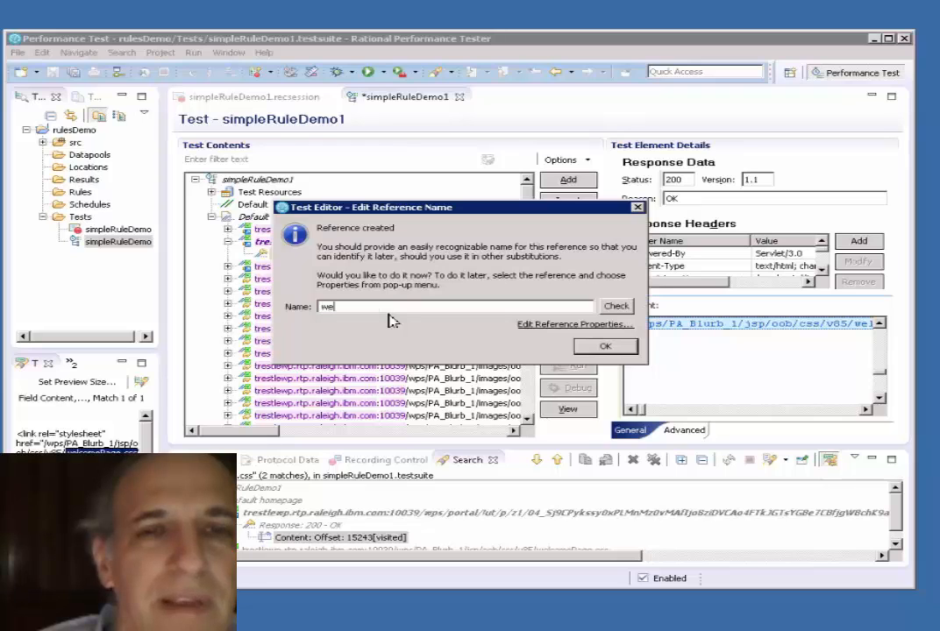
text(lcomeC)
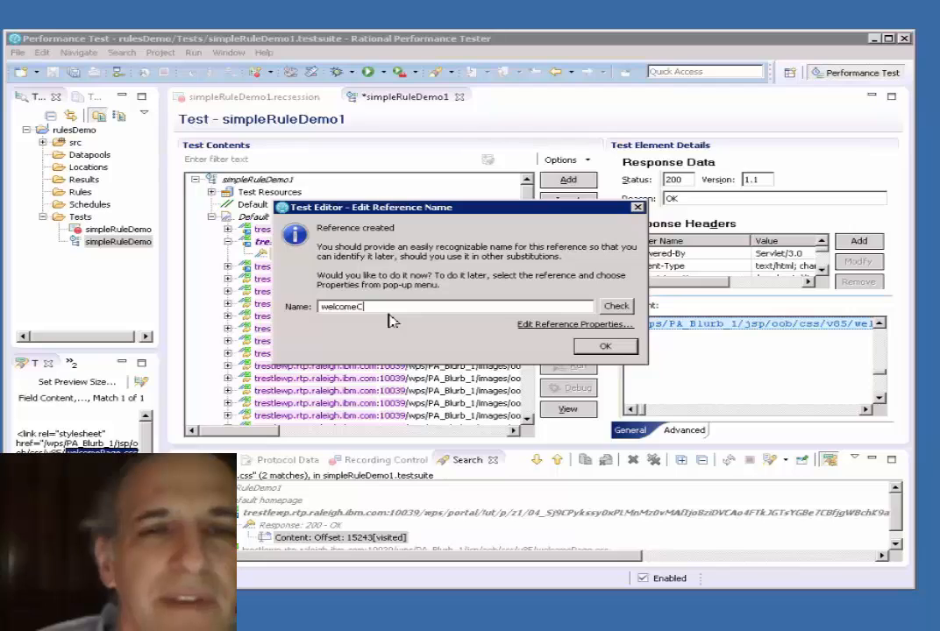
text(SSHref)
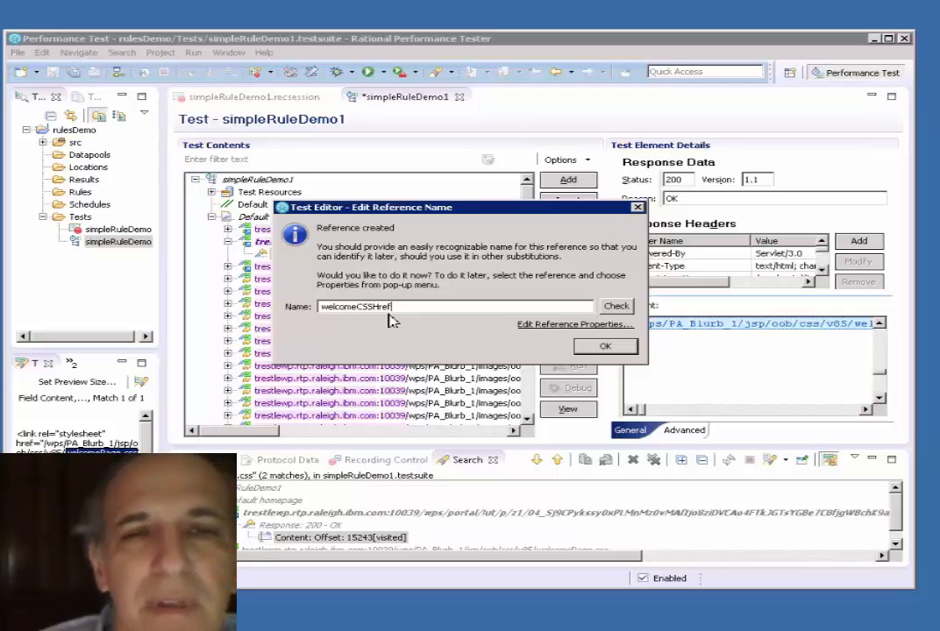
Step: Edit the welcomeCSSHref reference's properties, setting its regular expression to href="(.*?welcomePage.css)", and verify the expression
click(547, 327)
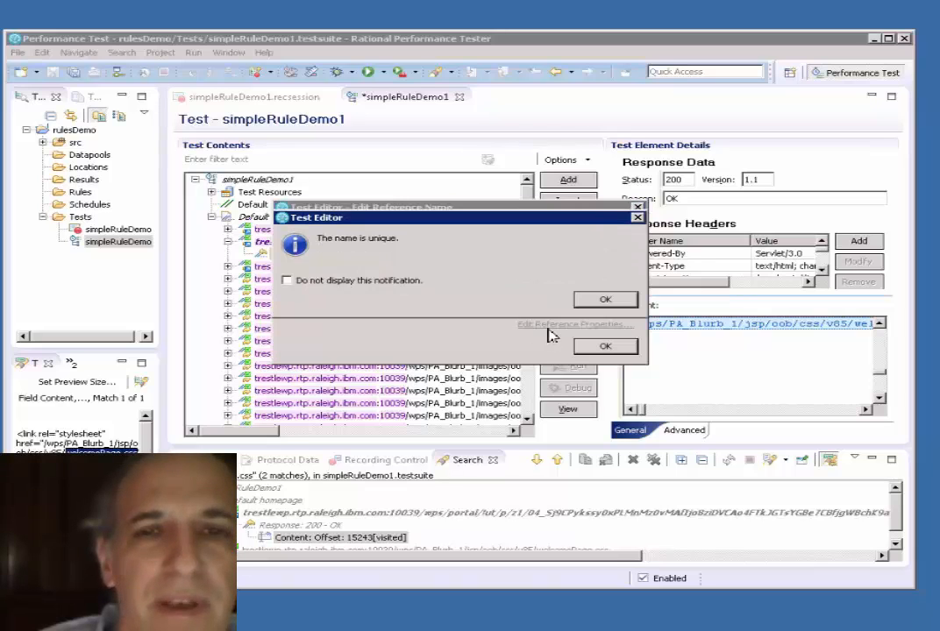
click(605, 299)
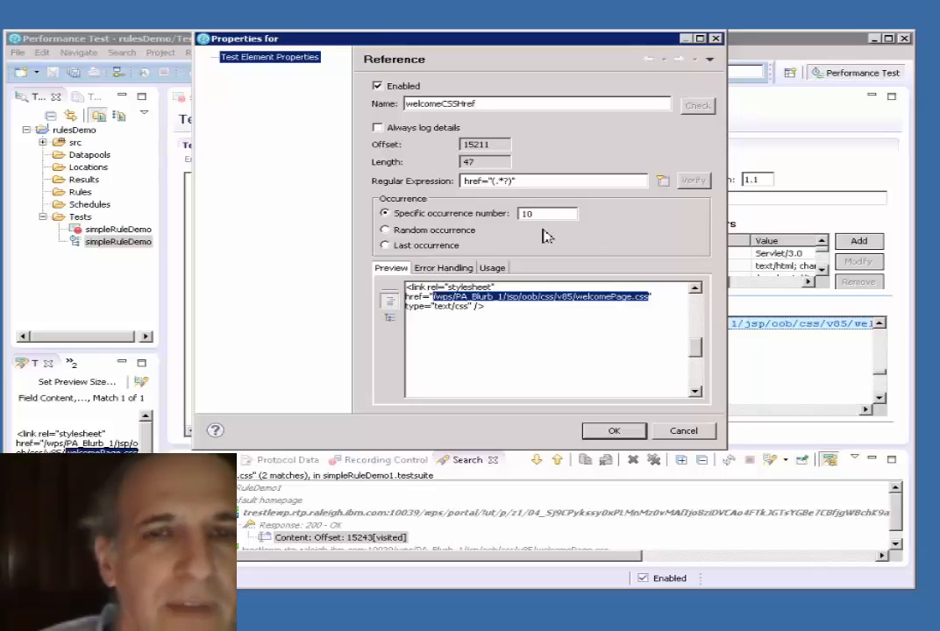
click(510, 183)
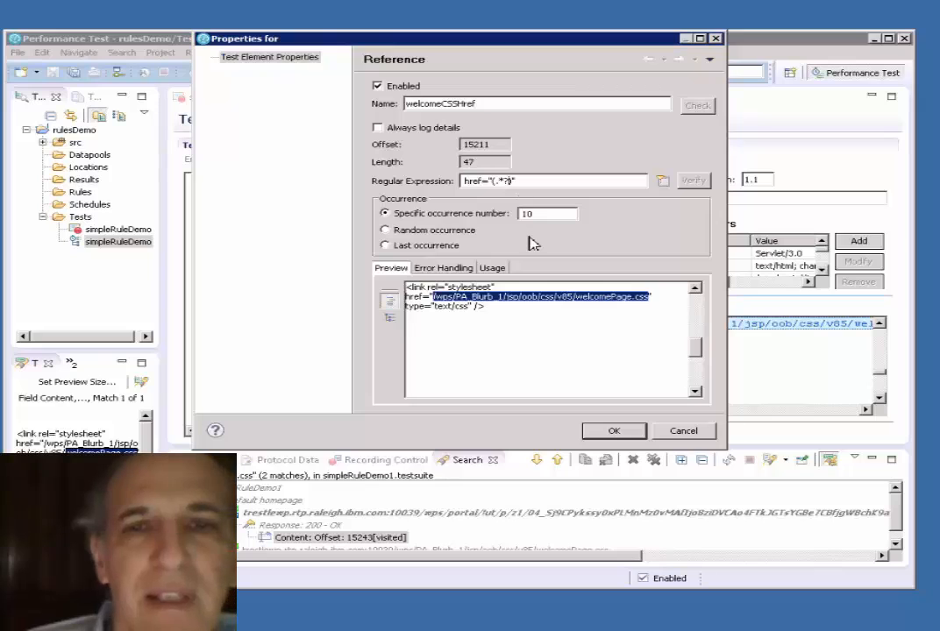
text(wel)
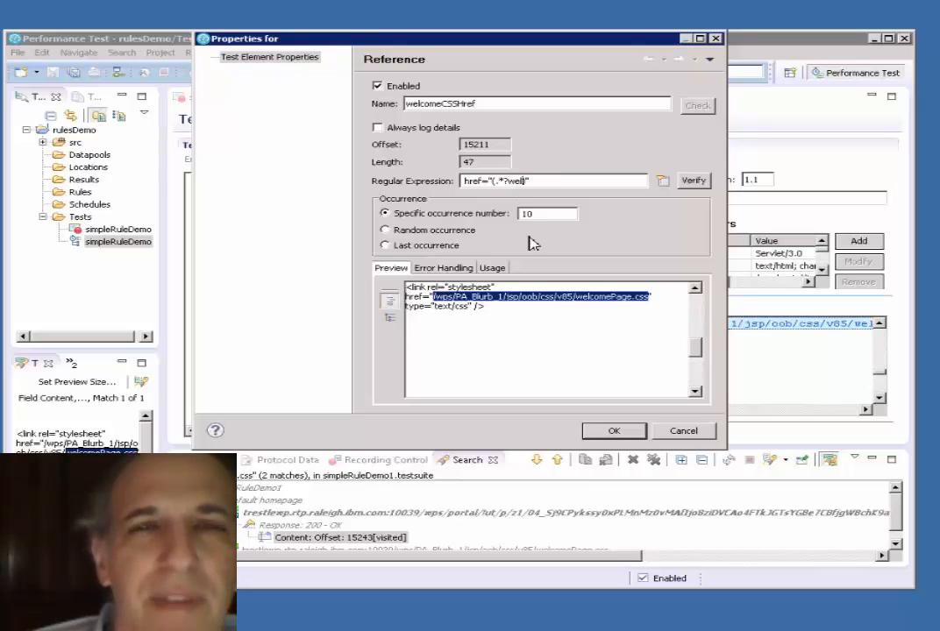
text(comePage)
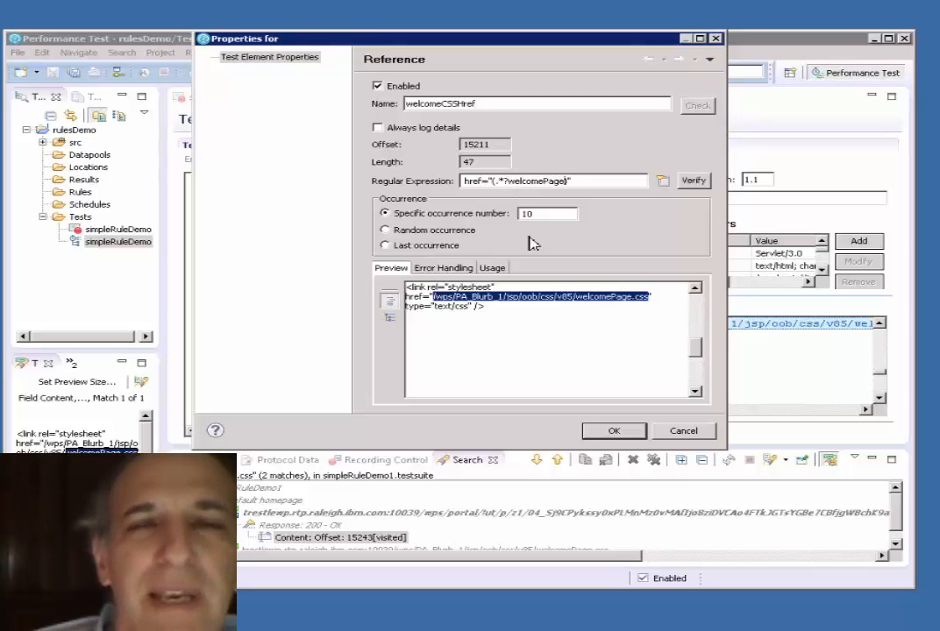
text(.css)
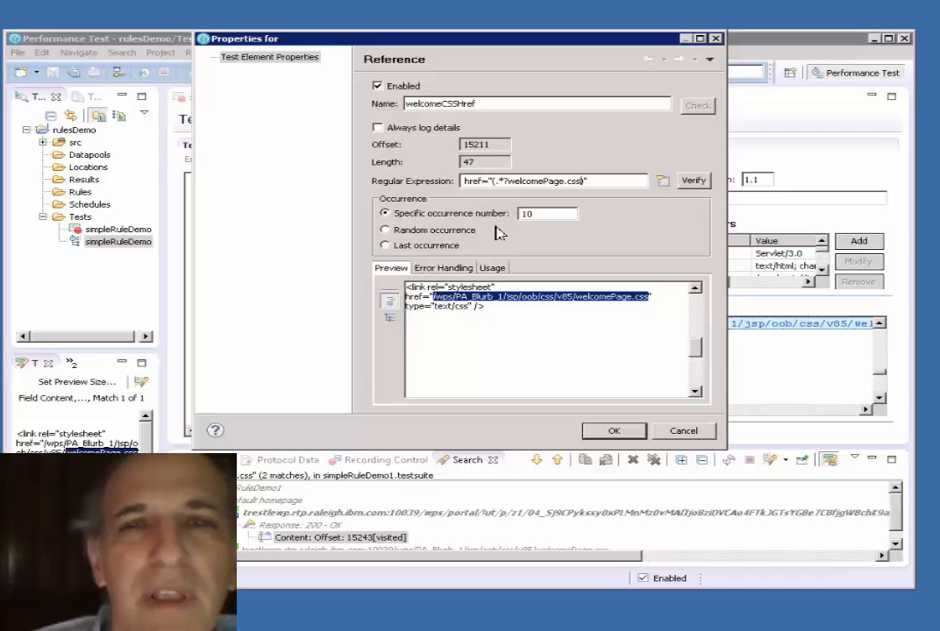
click(701, 181)
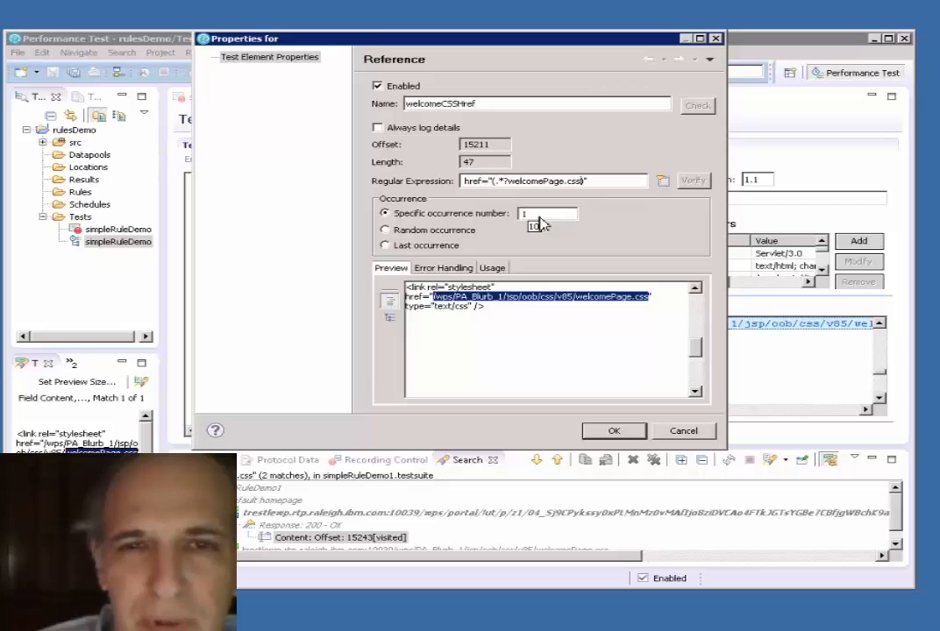
click(622, 436)
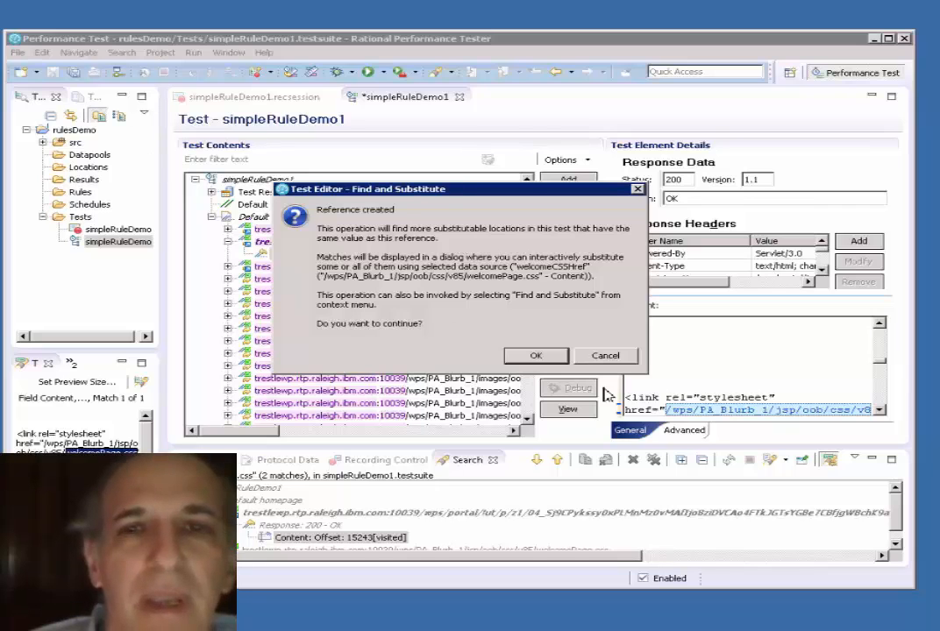
Step: Find other locations in the test matching the welcomeCSSHref value, preview the match in the test tree, and substitute the checked URL with the reference
click(551, 361)
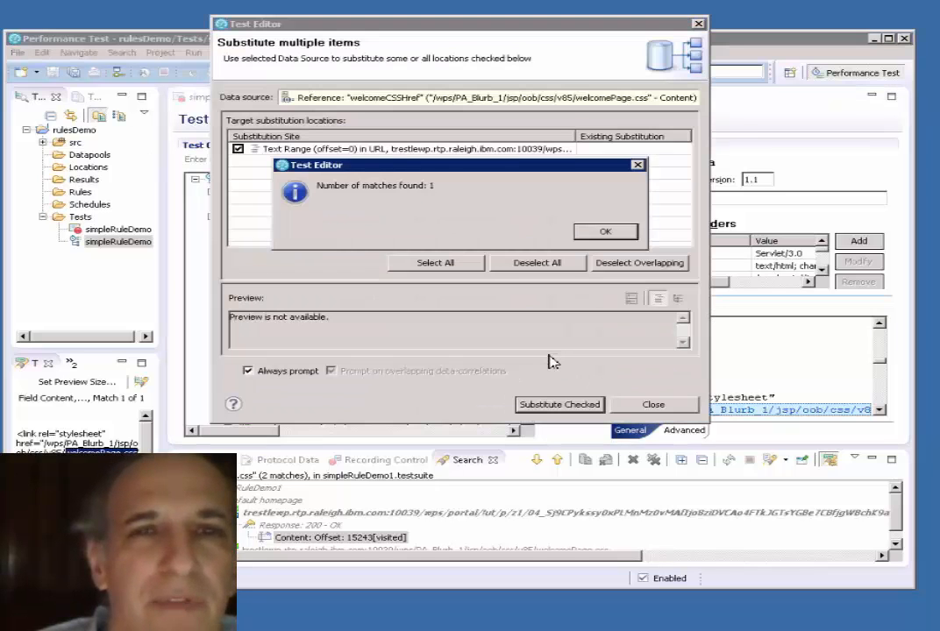
click(620, 230)
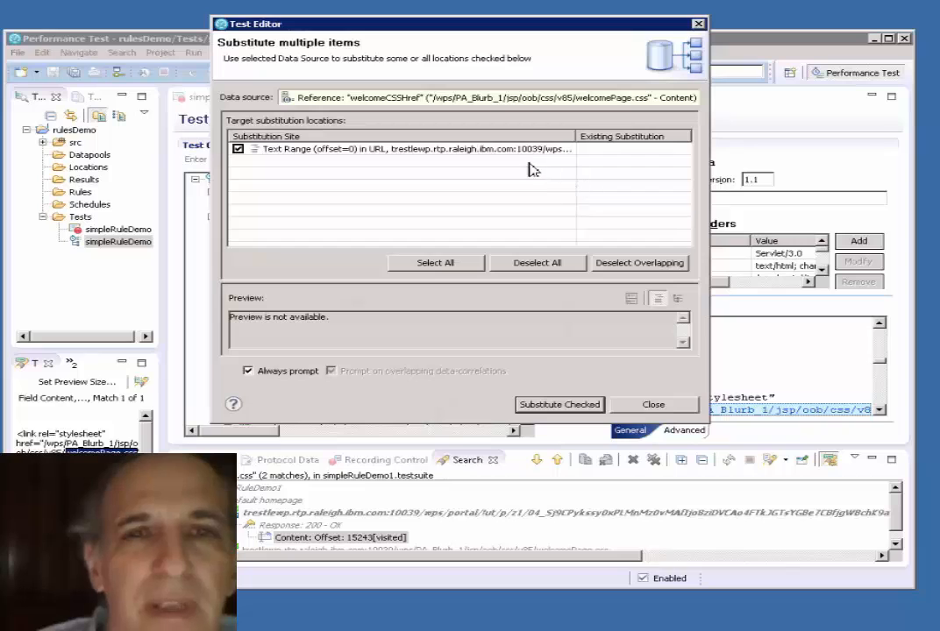
click(447, 151)
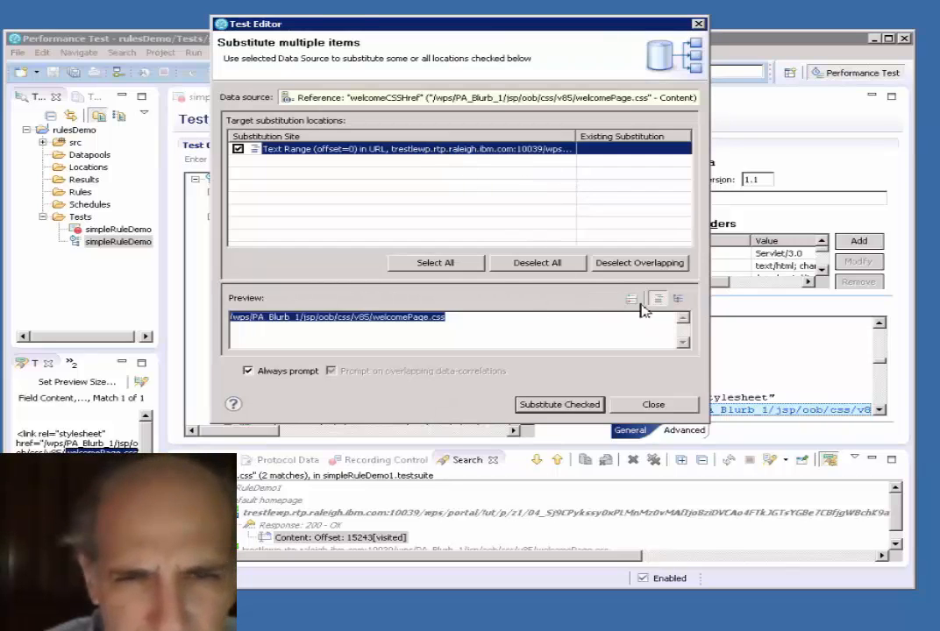
click(677, 298)
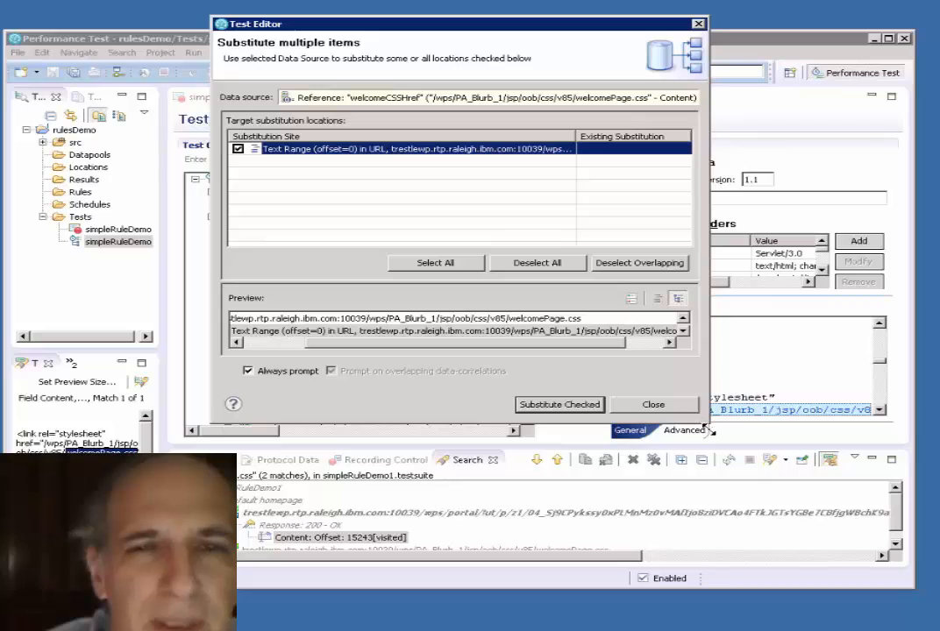
drag(710, 429, 748, 520)
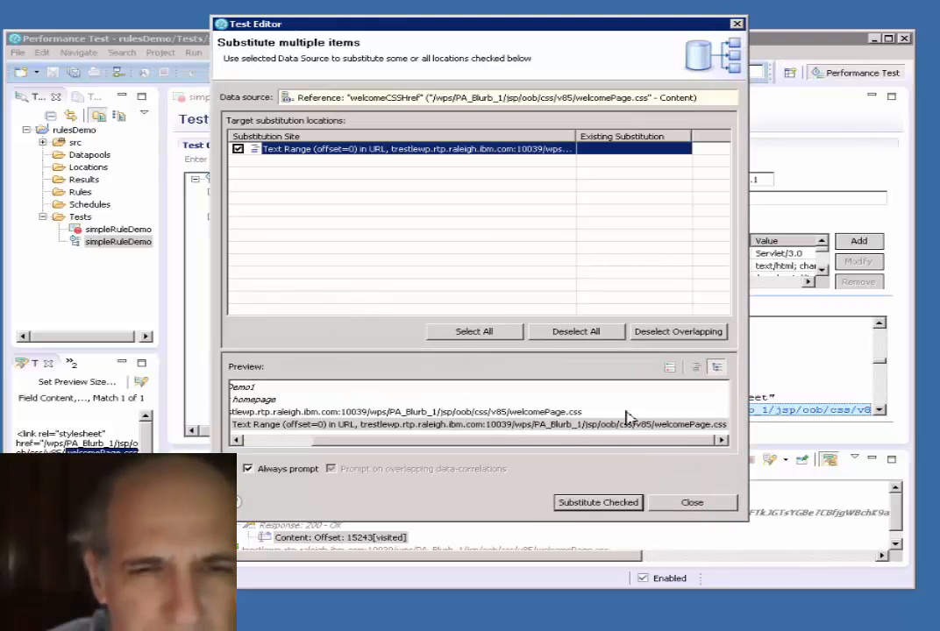
drag(459, 443, 331, 445)
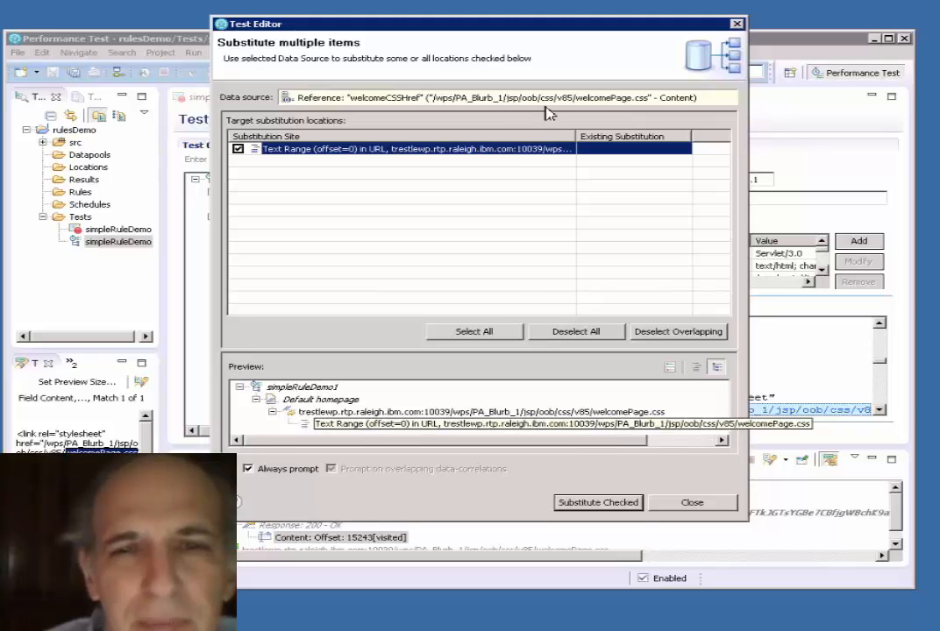
click(600, 504)
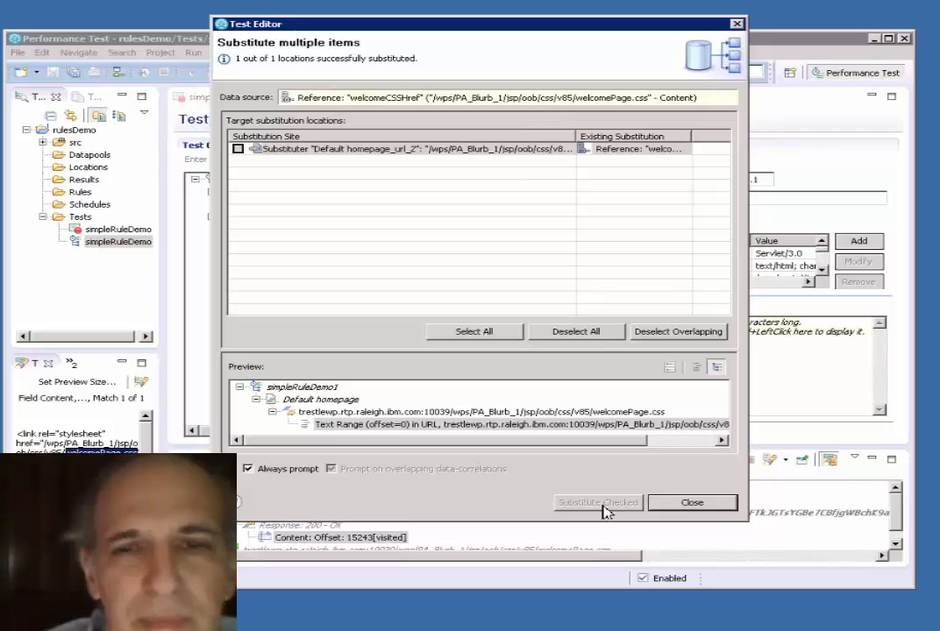
click(690, 503)
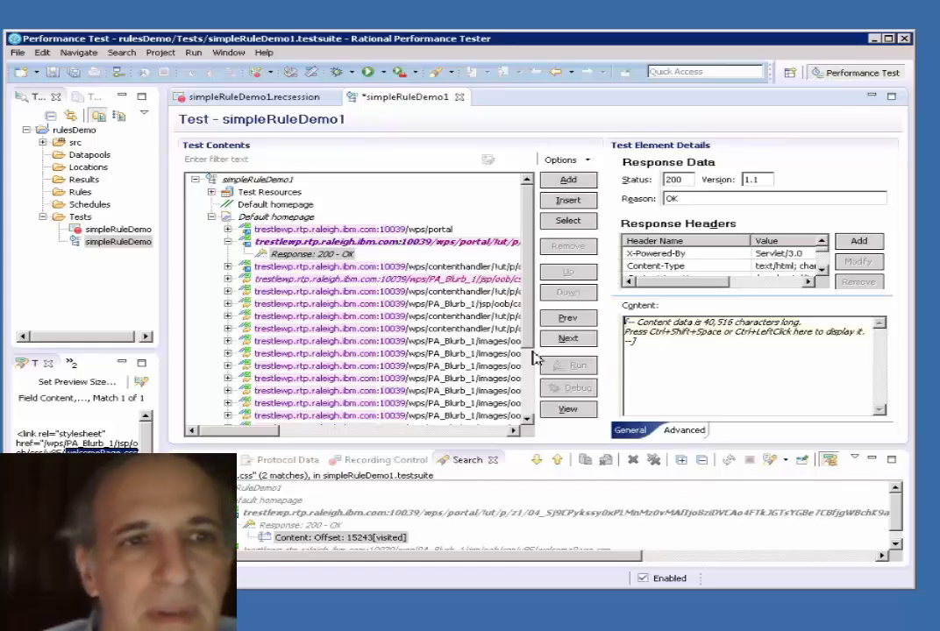
Step: Save the test and review the accumulated data correlation rules, expanding the welcomeCSSHref reference rule down to its linked substitution
click(53, 76)
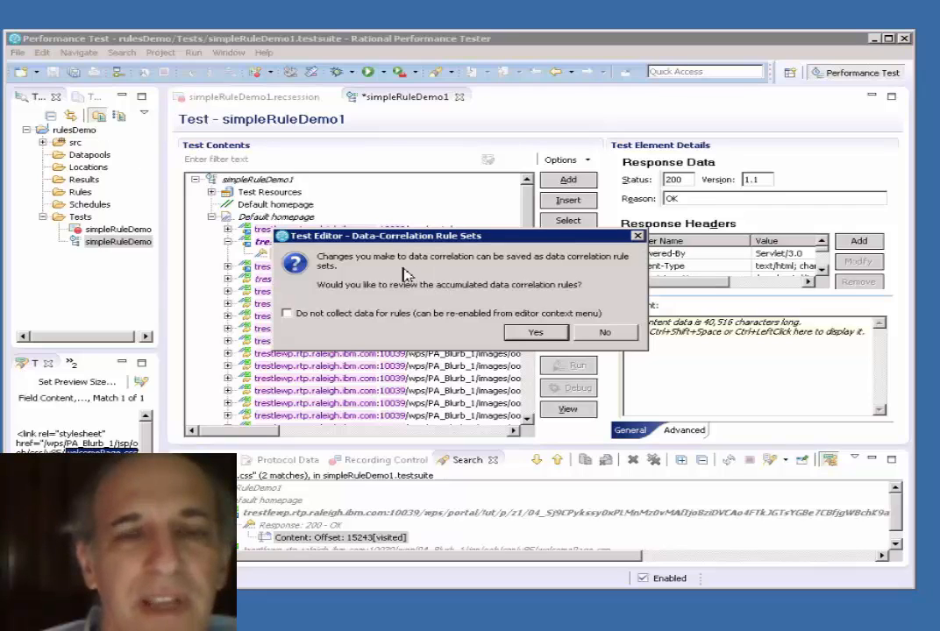
click(528, 333)
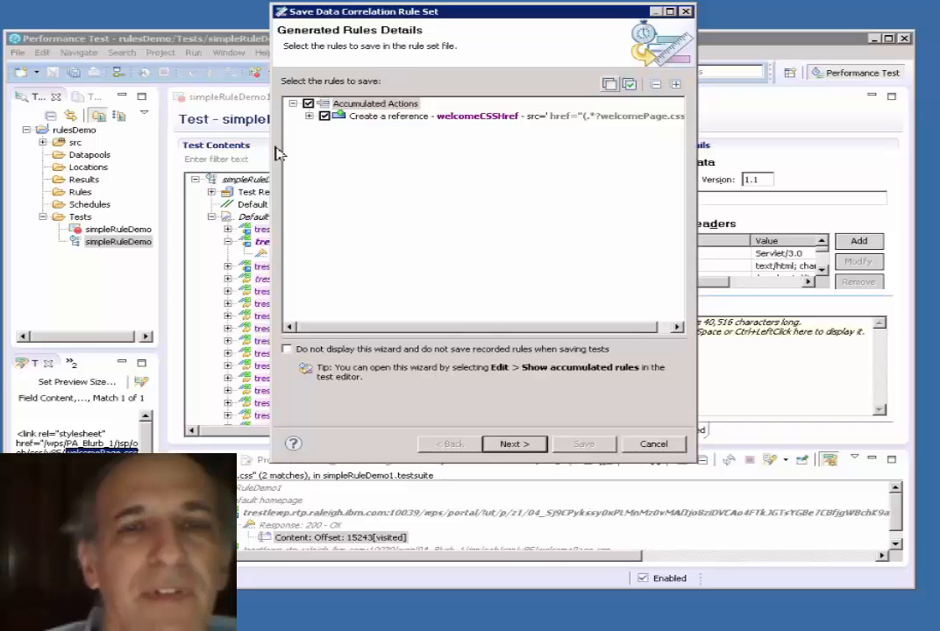
click(309, 117)
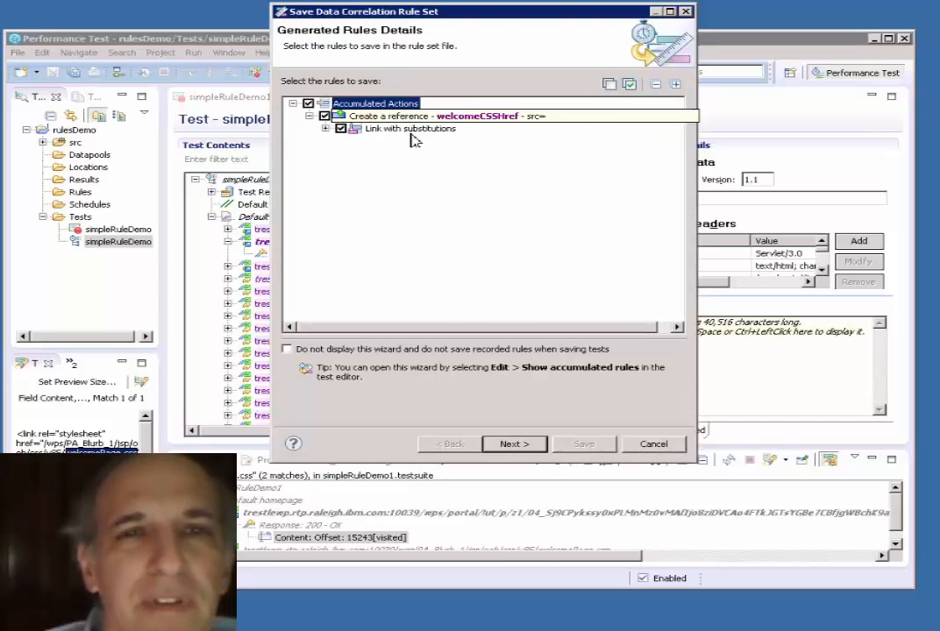
click(325, 128)
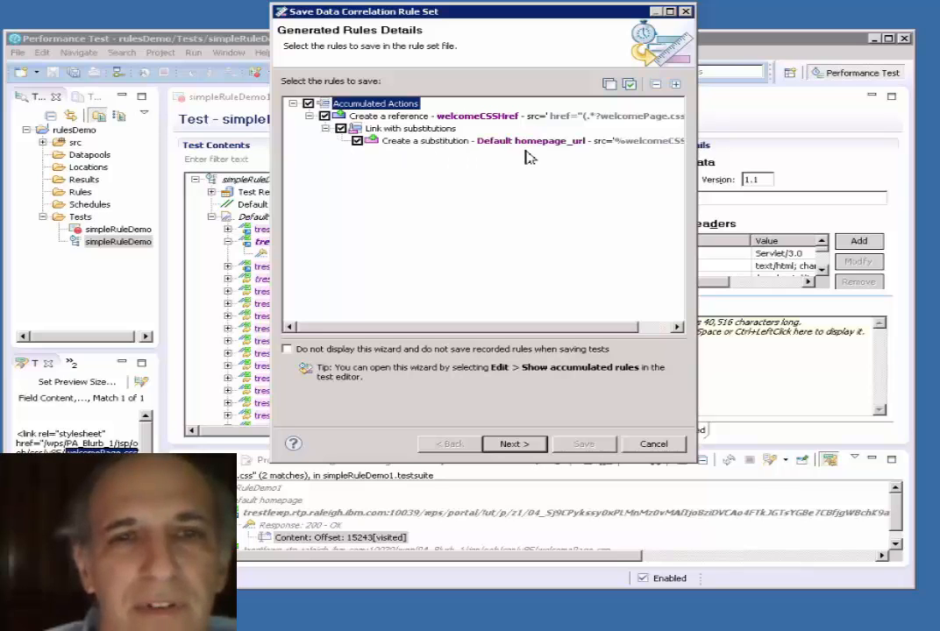
Step: Save the selected rules as a rule set file named demoRules in the /rulesDemo/Rules folder
click(511, 444)
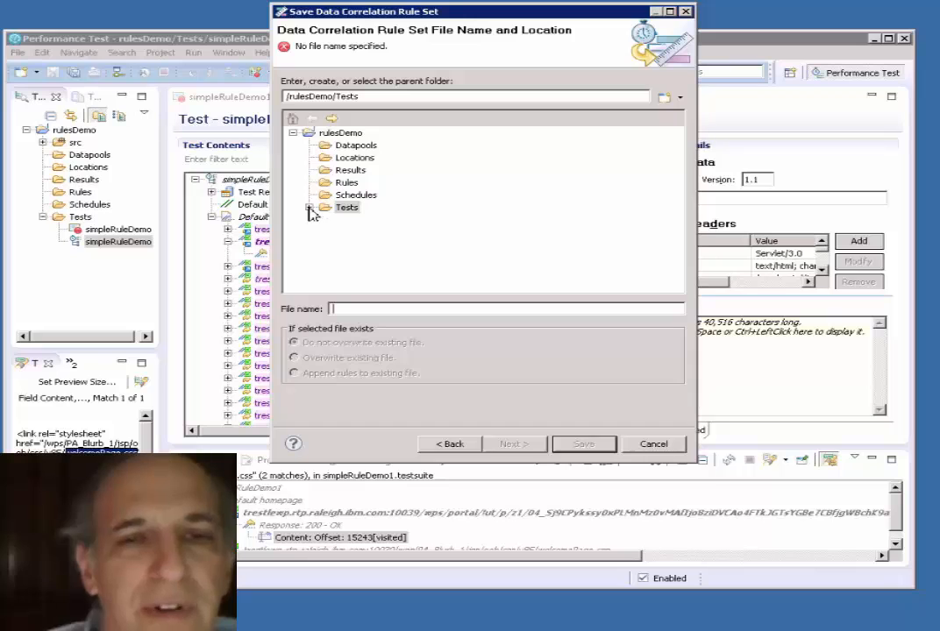
click(348, 182)
click(365, 309)
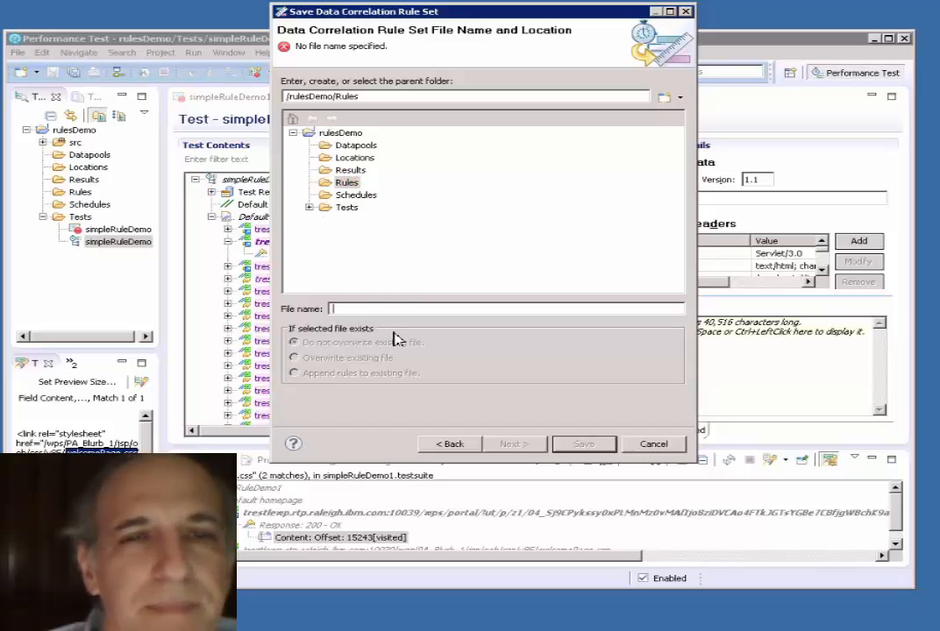
text(demoRol)
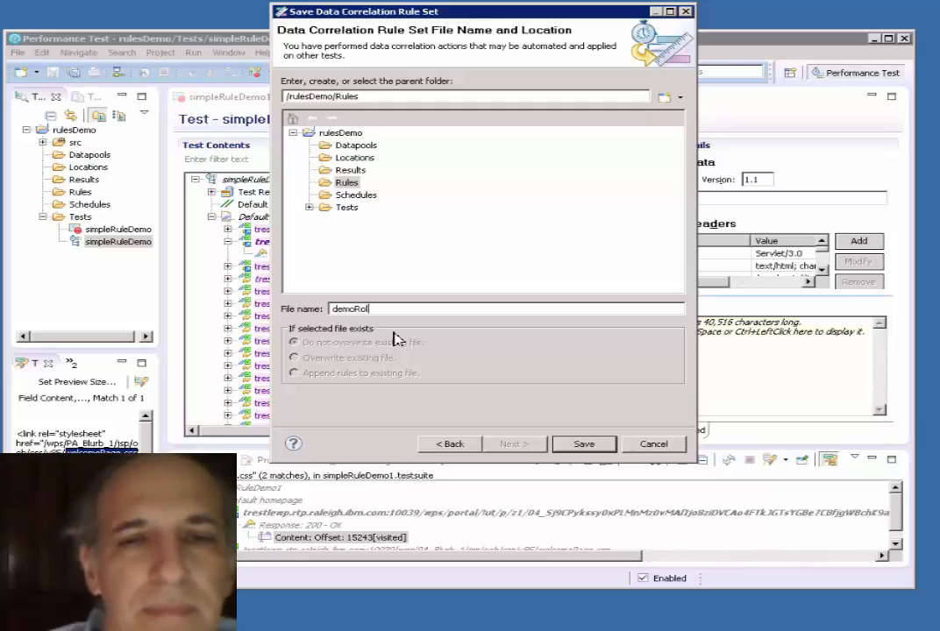
key(BackSpace)
key(BackSpace)
text(ules)
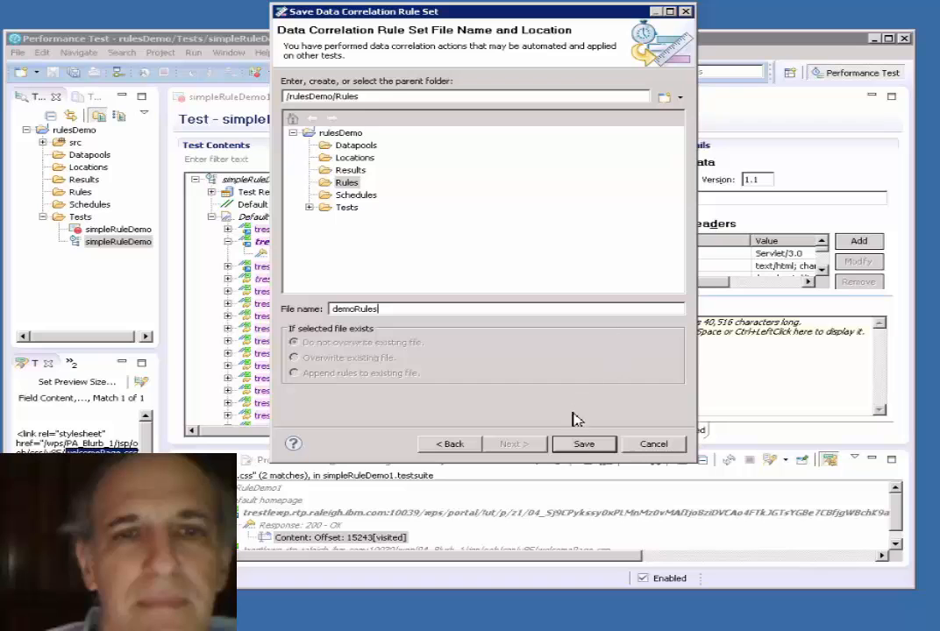
click(585, 445)
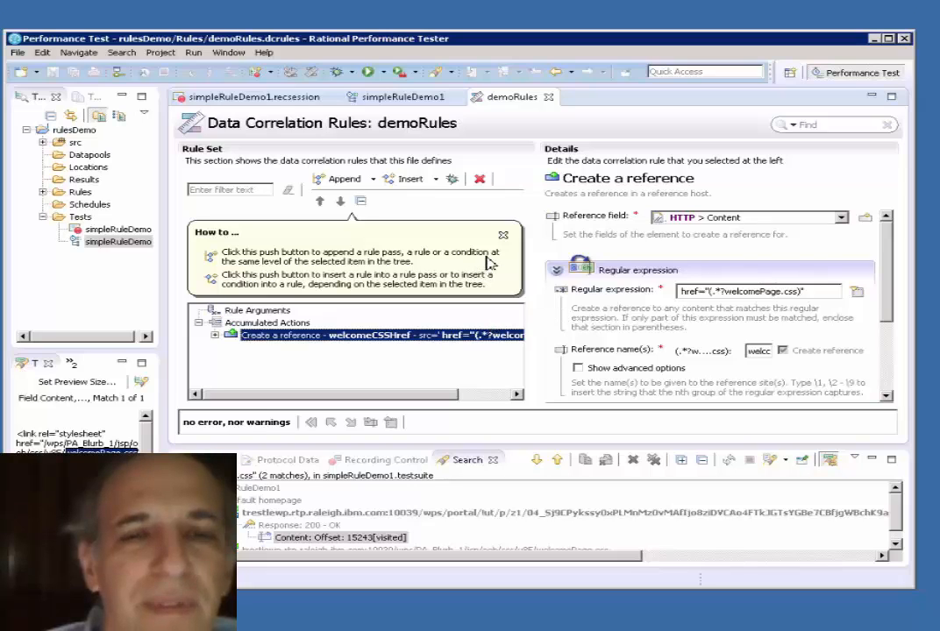
Step: Dismiss the How to hint, enlarge the application window, and widen the rule's Details area in the demoRules editor
click(503, 235)
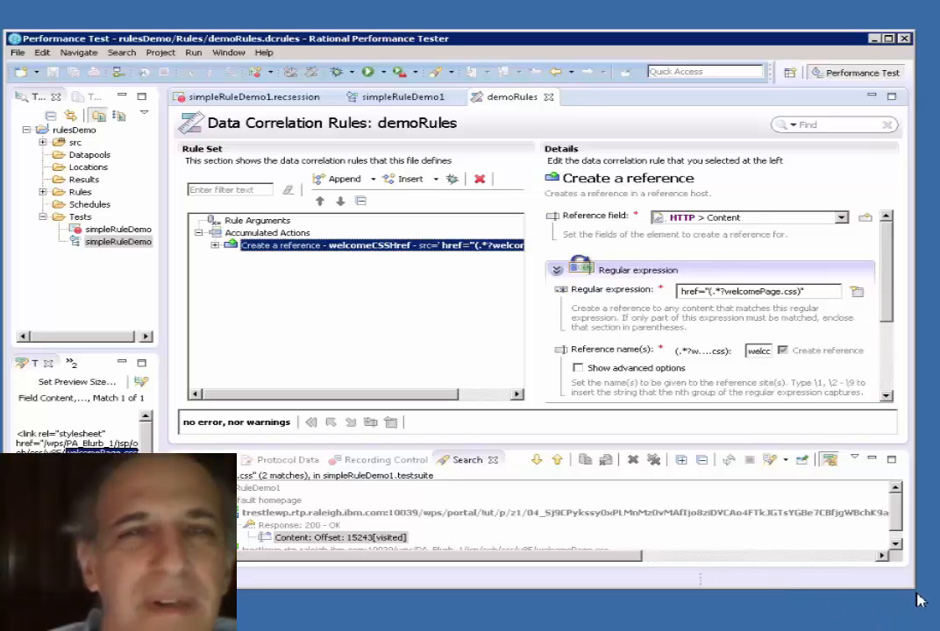
drag(916, 590, 930, 622)
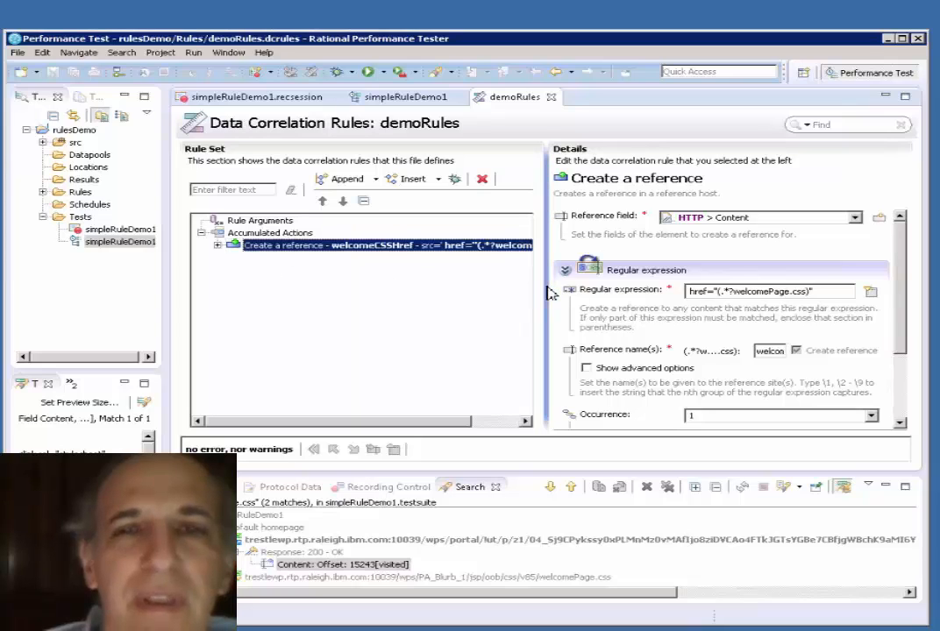
drag(546, 286, 351, 283)
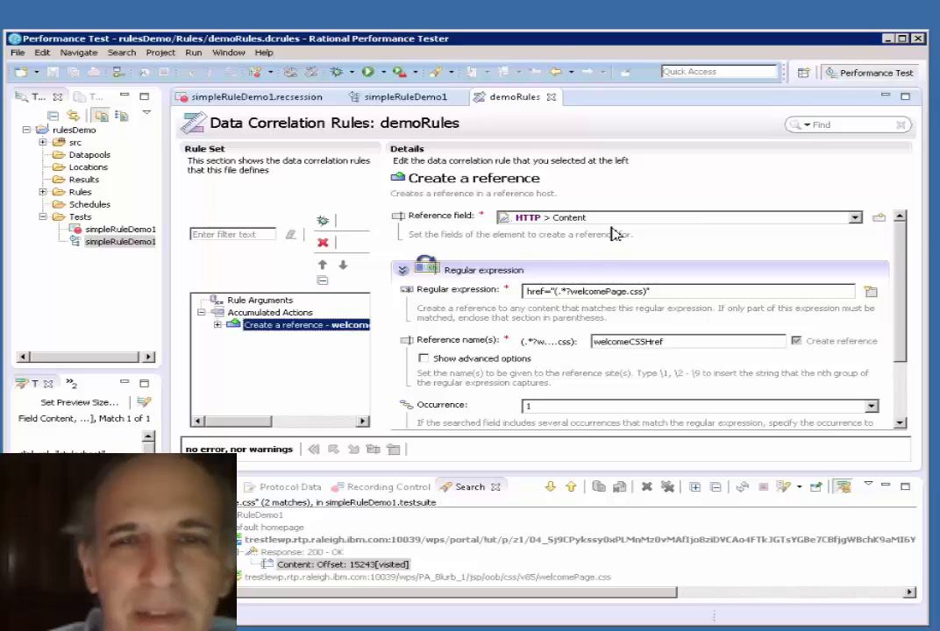
Step: Examine the HTTP fields available as the reference field for the Create a reference rule, keeping Content
click(855, 219)
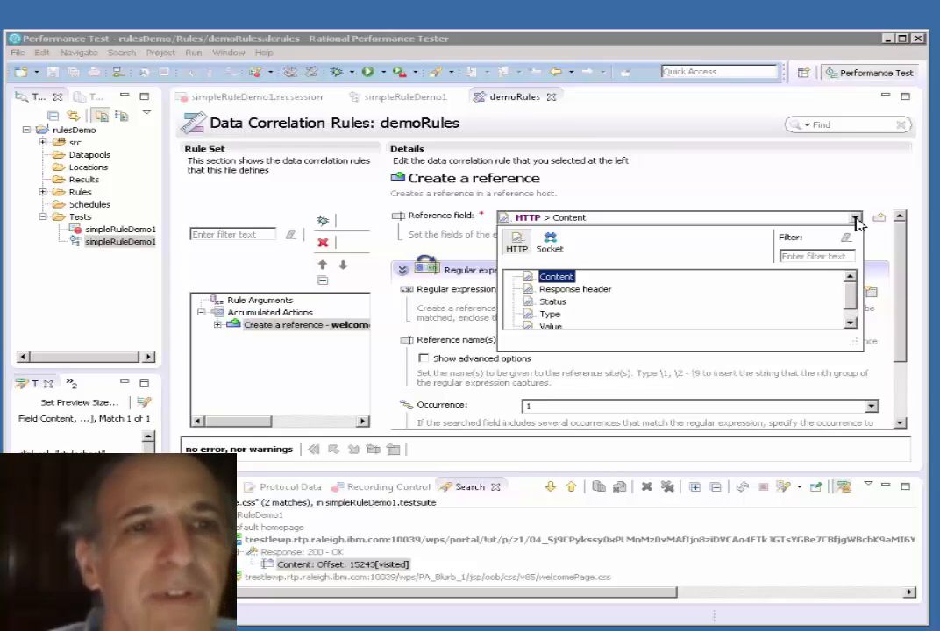
click(849, 322)
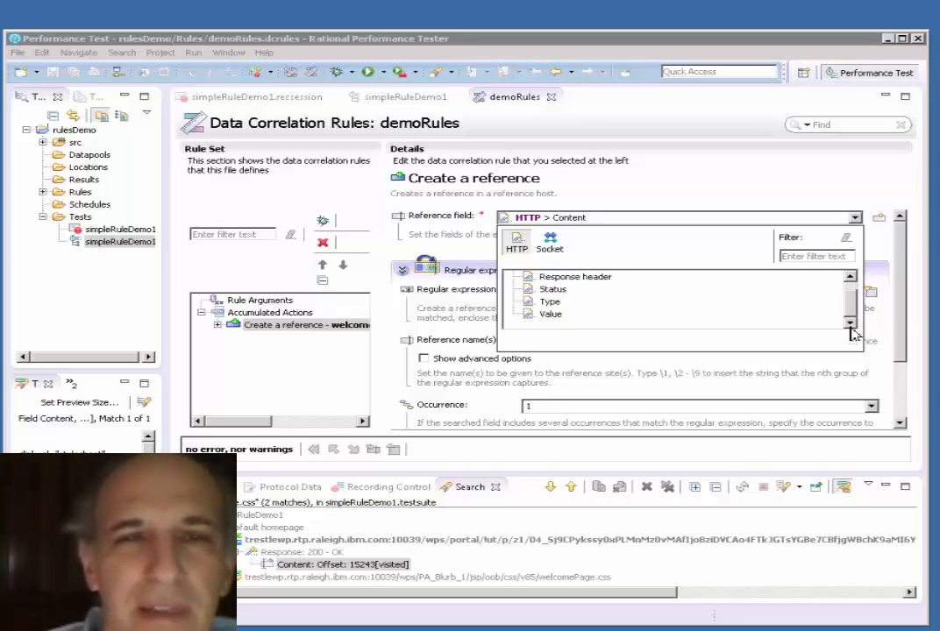
click(855, 278)
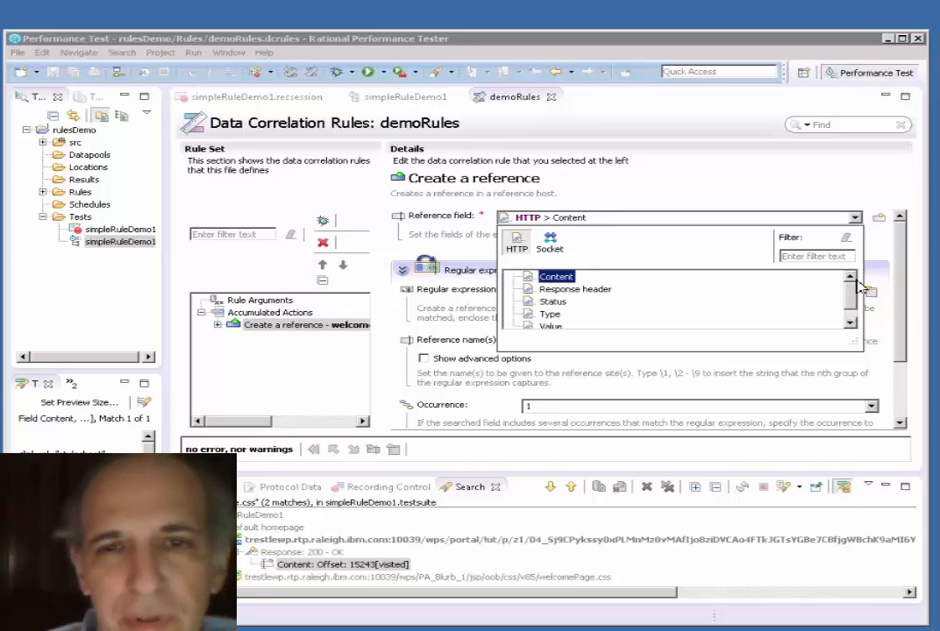
click(883, 191)
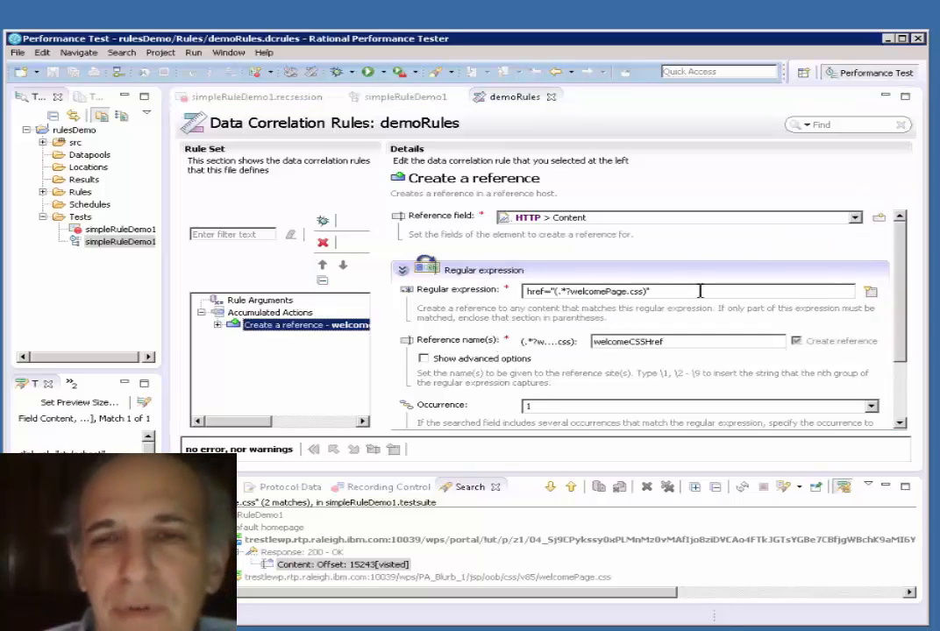
Step: Copy the entire response content of the /wps/portal/!ut request in simpleRuleDemo1 for testing the rule's regular expression
click(872, 293)
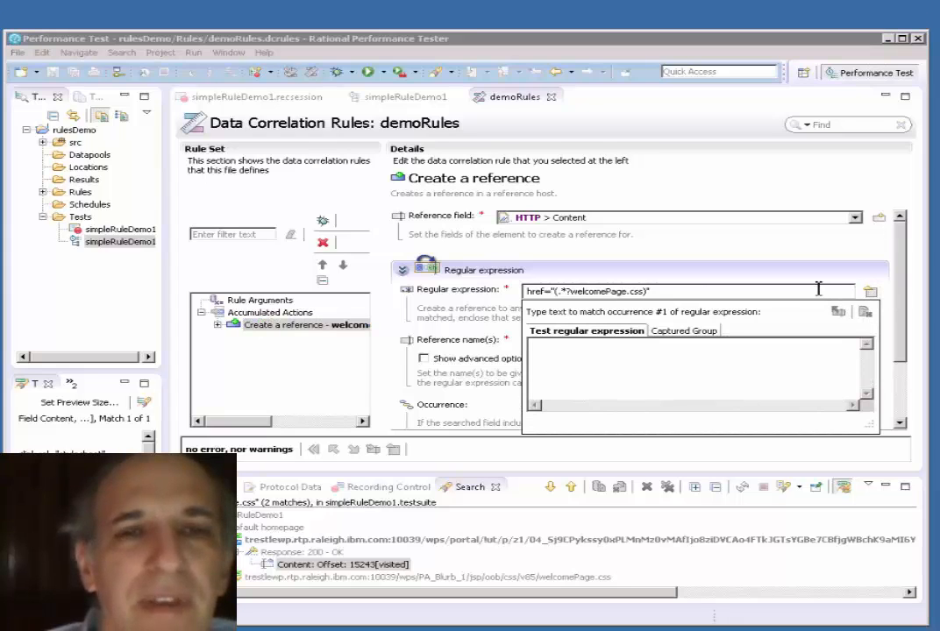
click(428, 102)
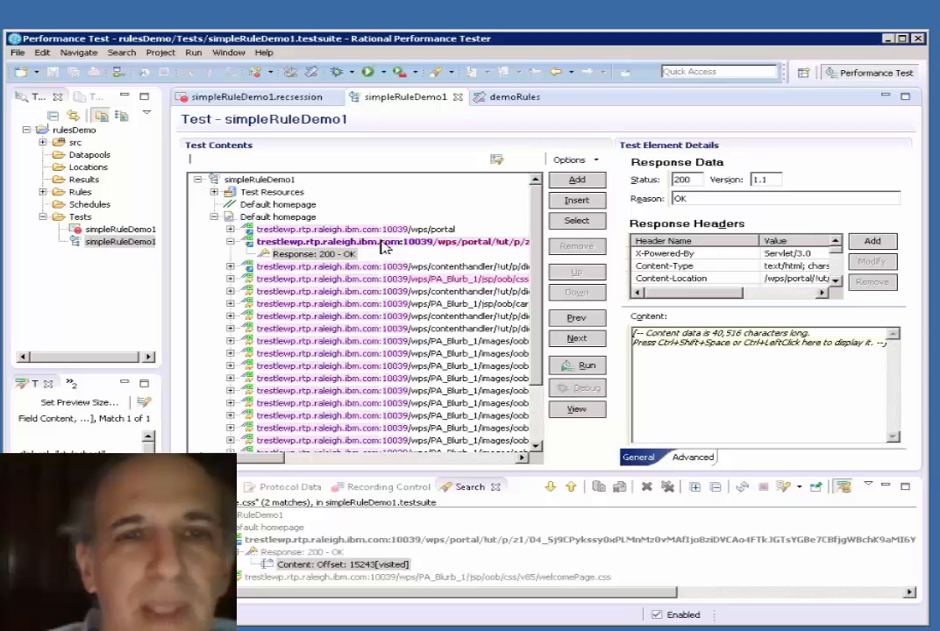
click(381, 244)
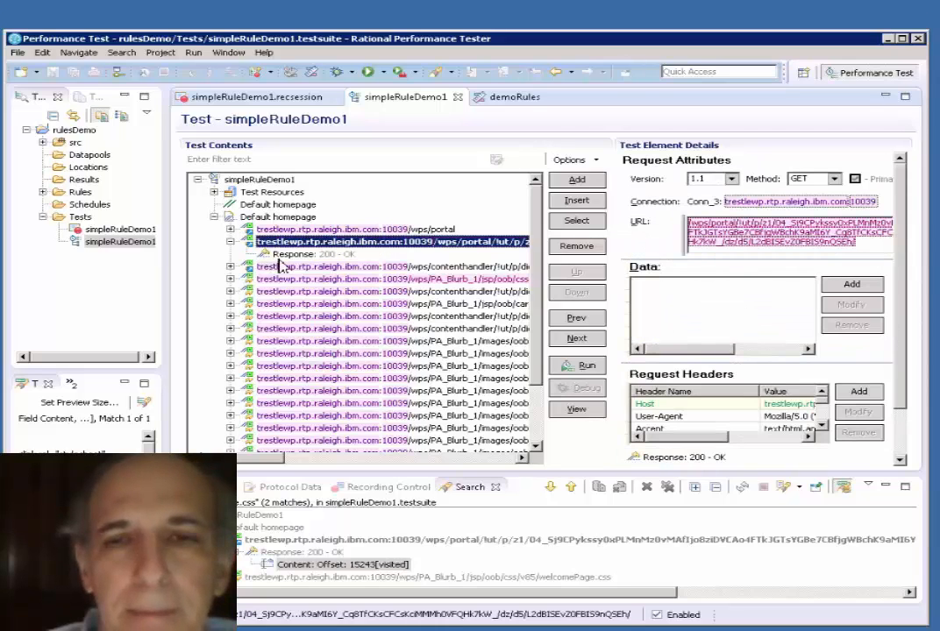
click(298, 256)
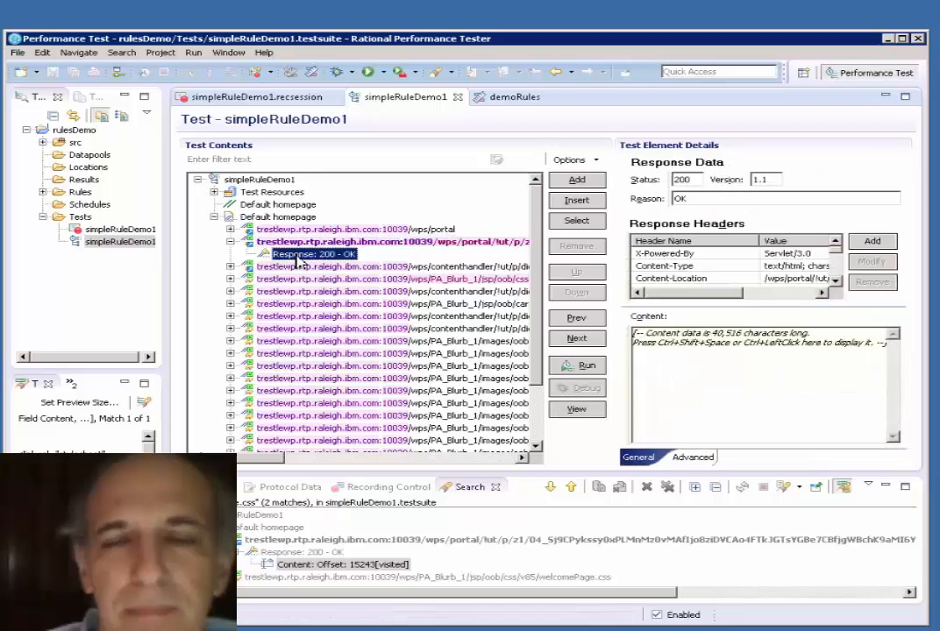
ctrl+click(753, 380)
right_click(754, 381)
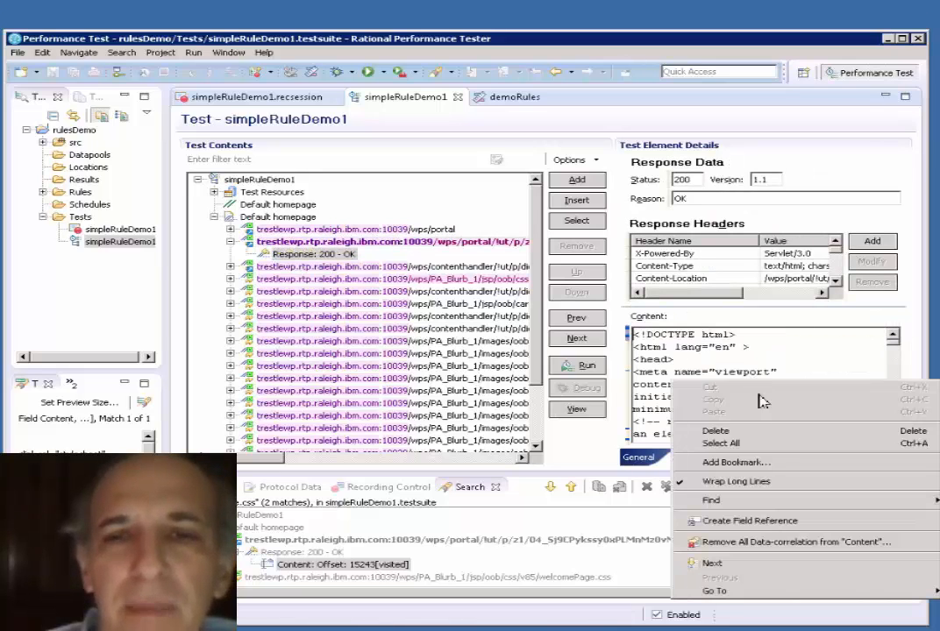
click(720, 443)
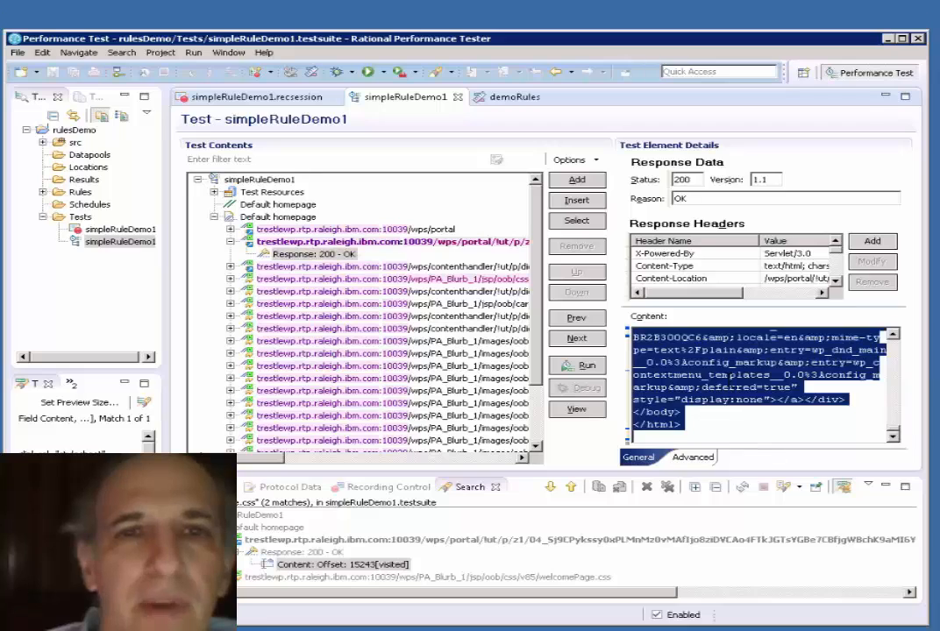
right_click(720, 443)
click(710, 402)
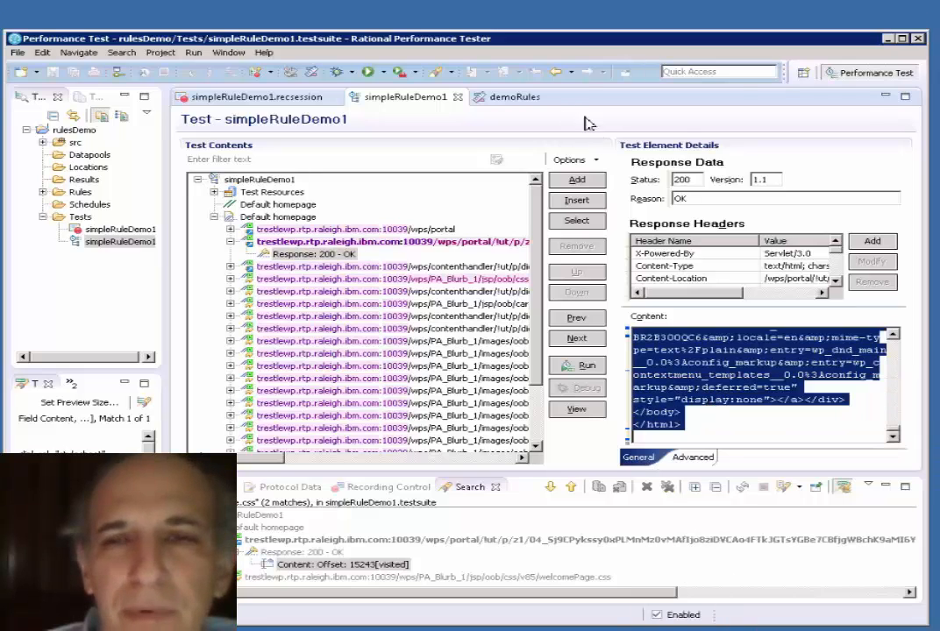
Step: Test the demoRules regular expression href="(.*?welcomePage.css)" against the copied response content and inspect the matched text and captured groups
click(510, 97)
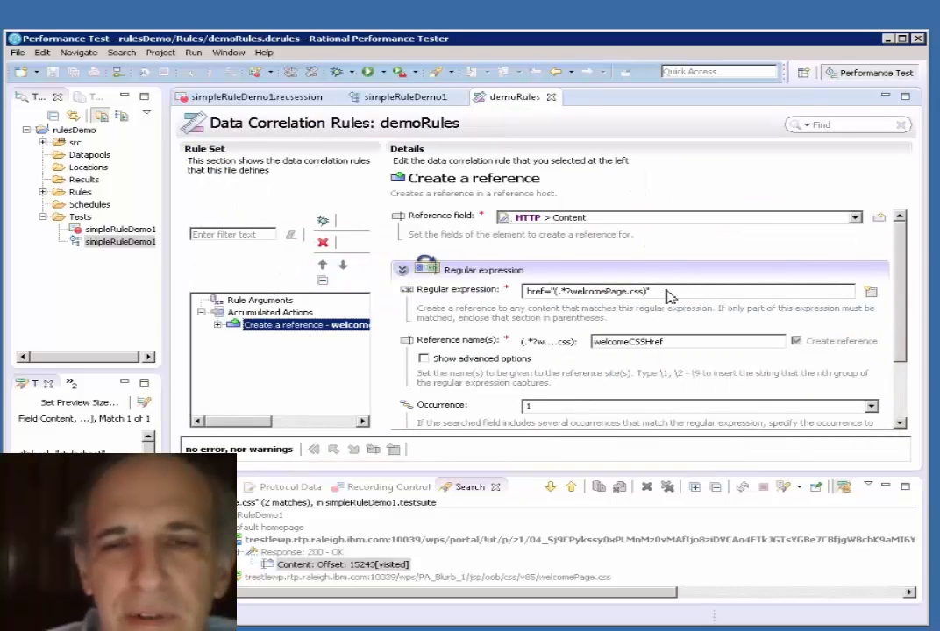
click(872, 292)
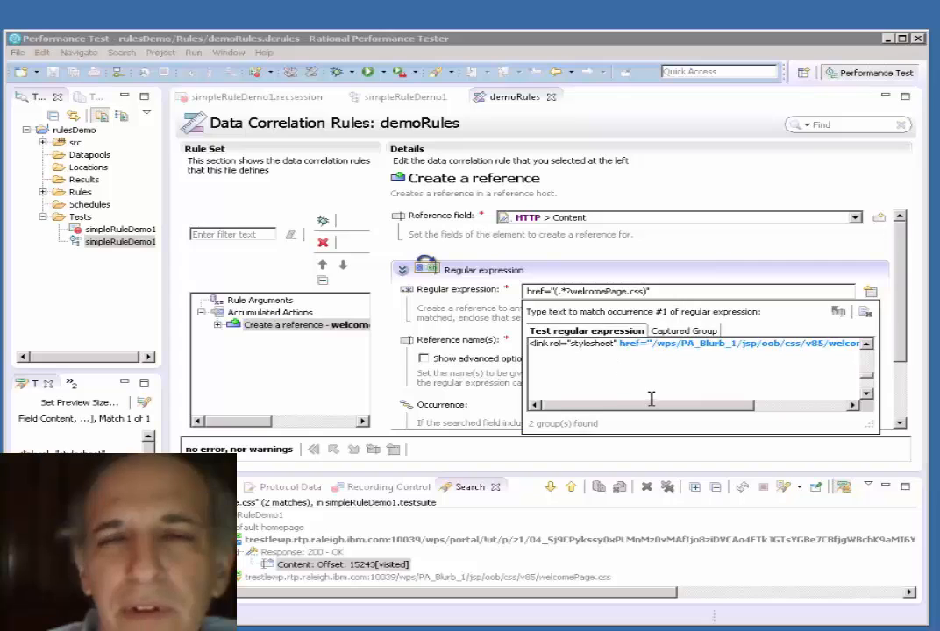
drag(663, 413, 793, 407)
drag(736, 404, 635, 401)
click(682, 333)
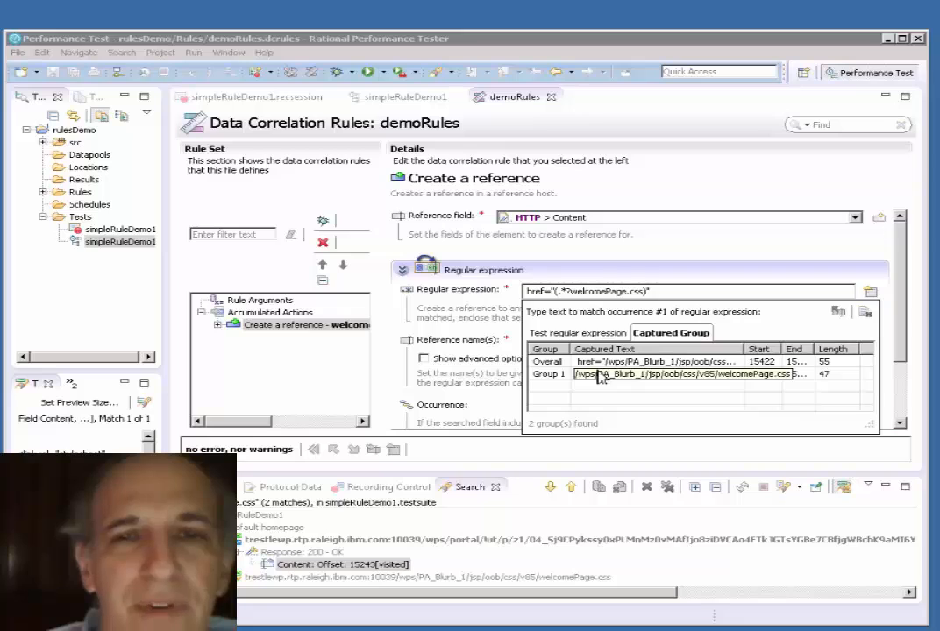
click(647, 292)
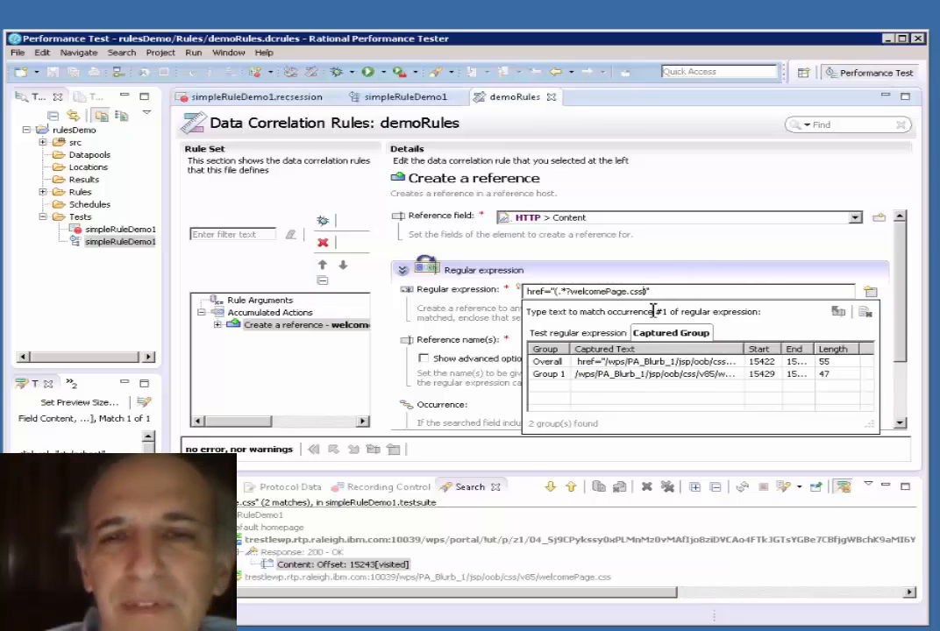
Step: Append garbage after welcomePage.css inside the regular expression's group and check the test text and captured groups for a match
text(garbage)
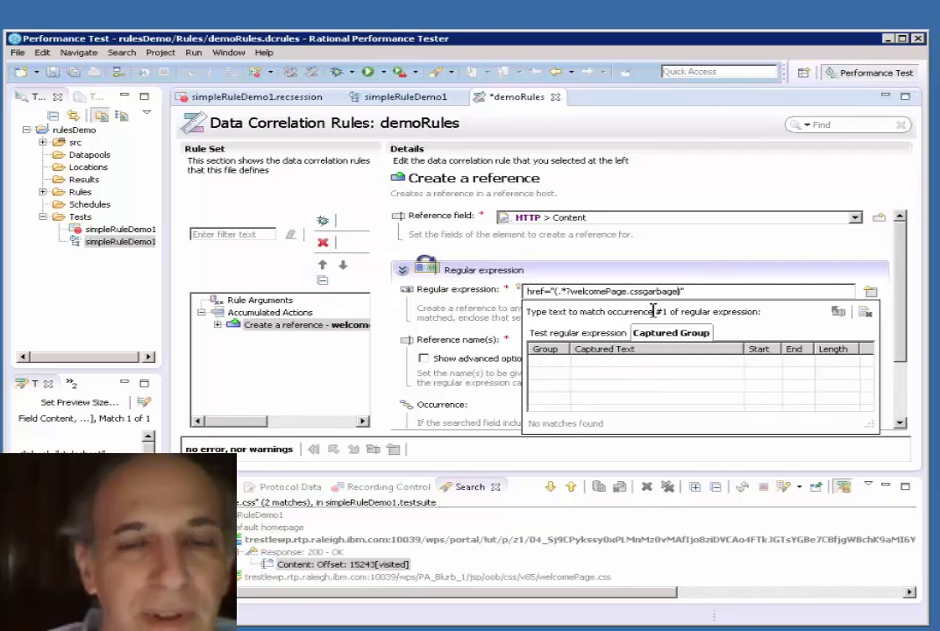
click(583, 337)
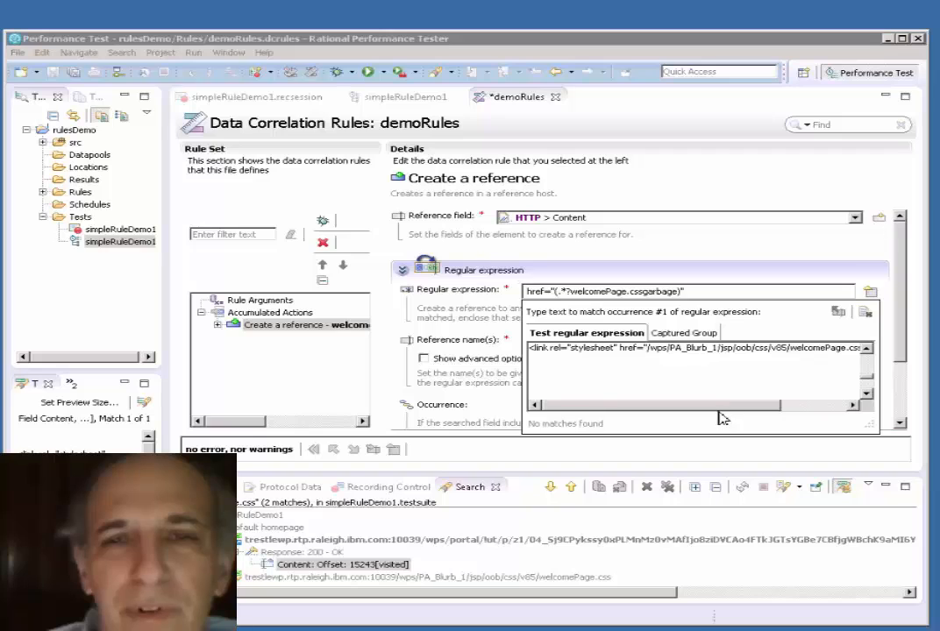
drag(745, 406, 787, 408)
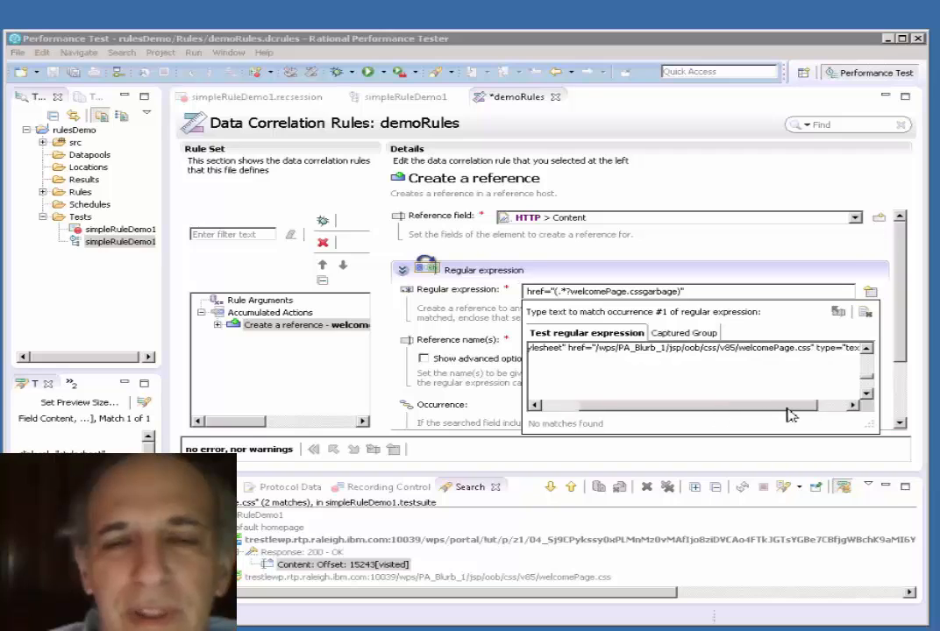
click(697, 336)
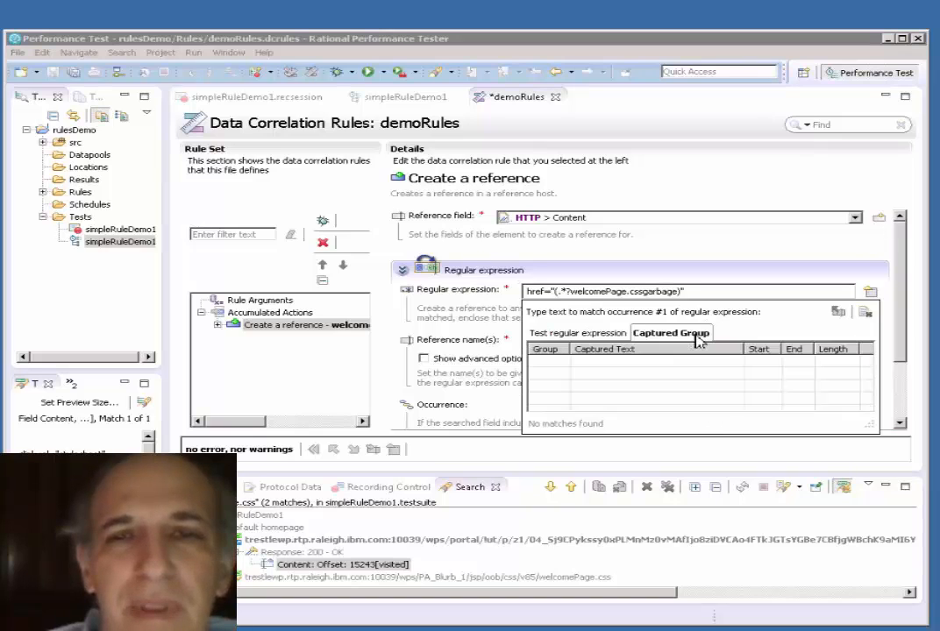
Step: Restore the regular expression to href="(.*?welcomePage.css)" and close the regular expression tester
click(679, 293)
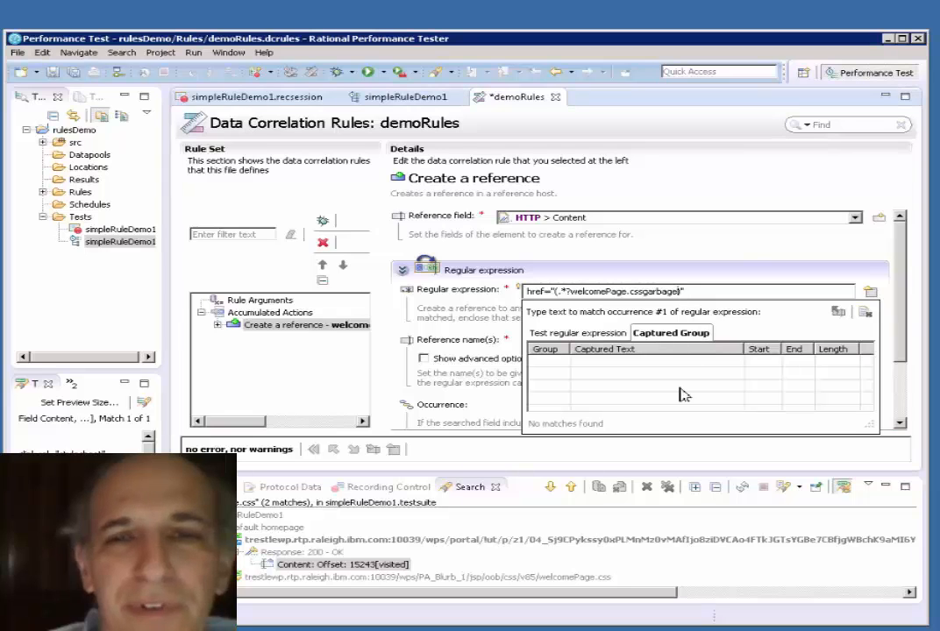
key(BackSpace)
key(BackSpace)
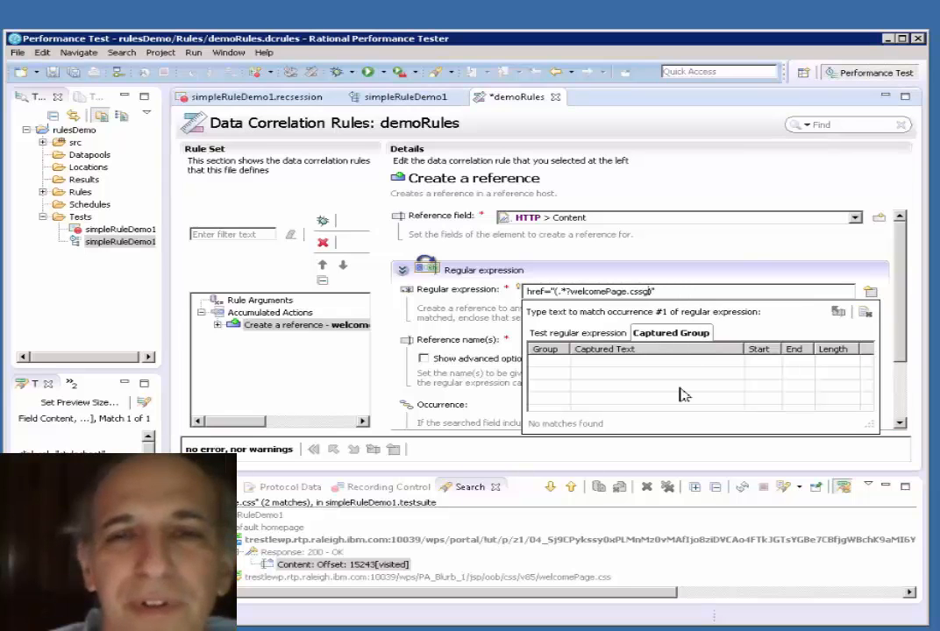
key(BackSpace)
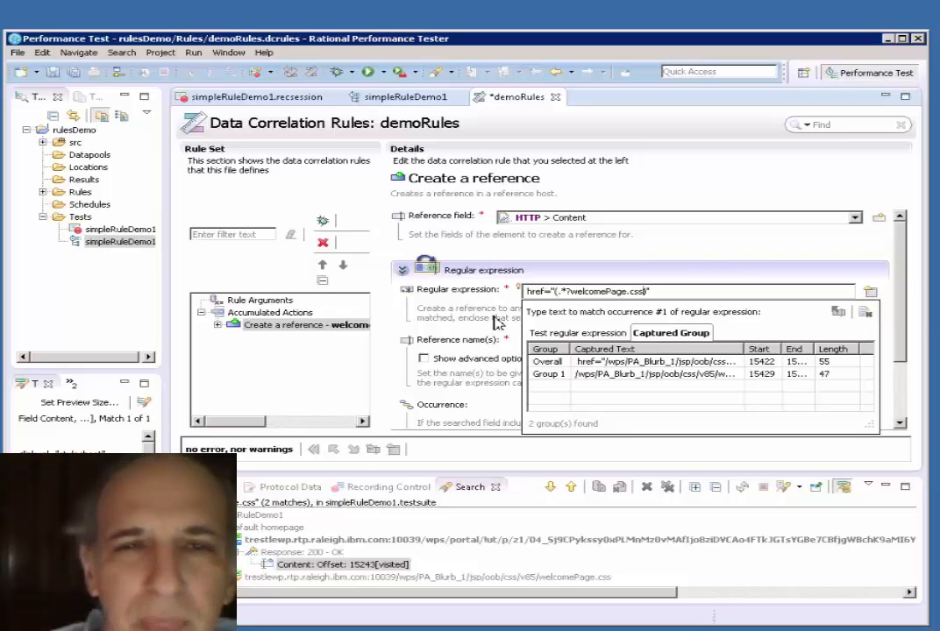
click(869, 292)
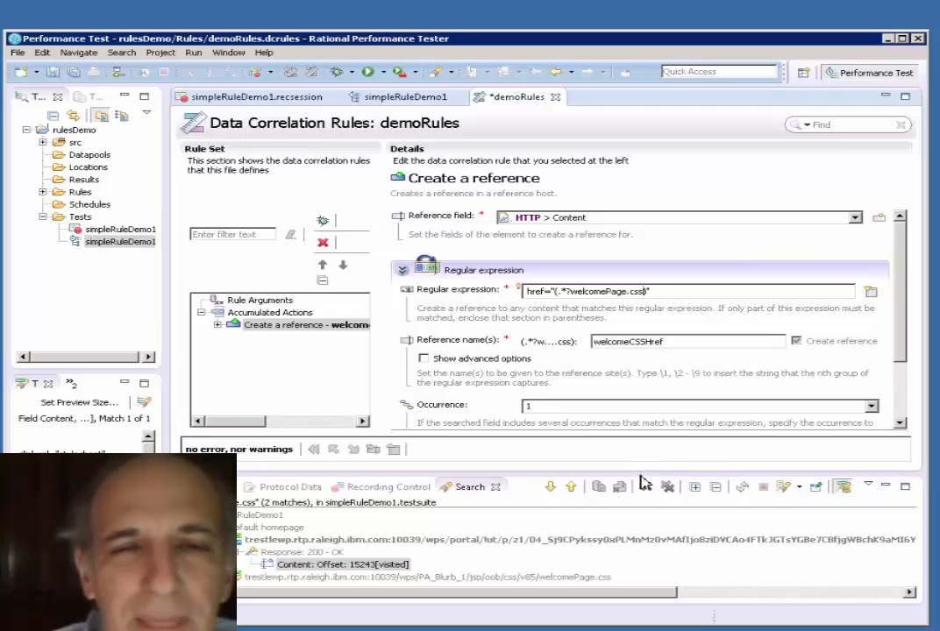
Step: Enlarge the demoRules editor area and examine the Occurrence choices of the Create a reference rule, keeping 1
drag(639, 476, 621, 613)
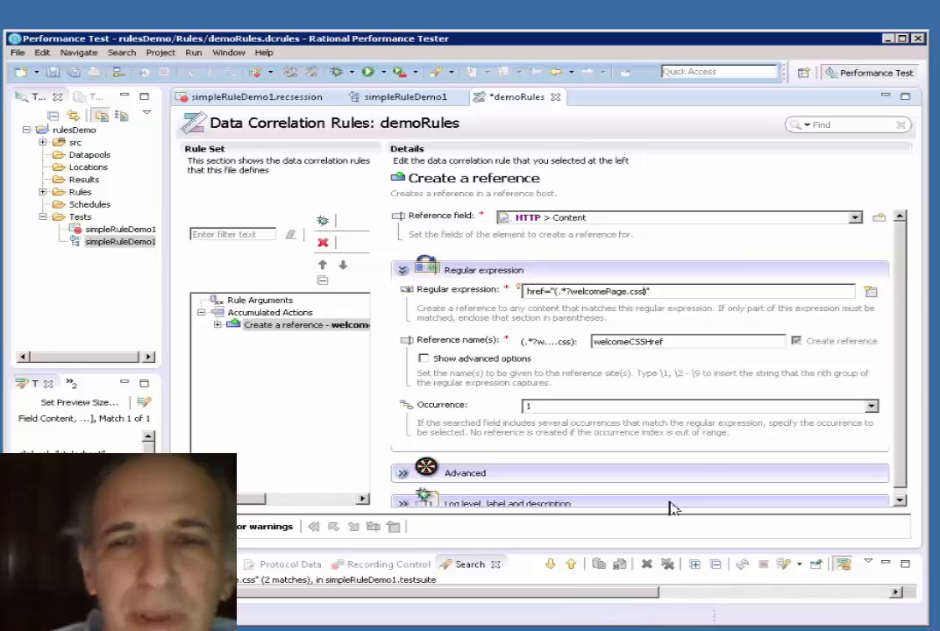
click(900, 499)
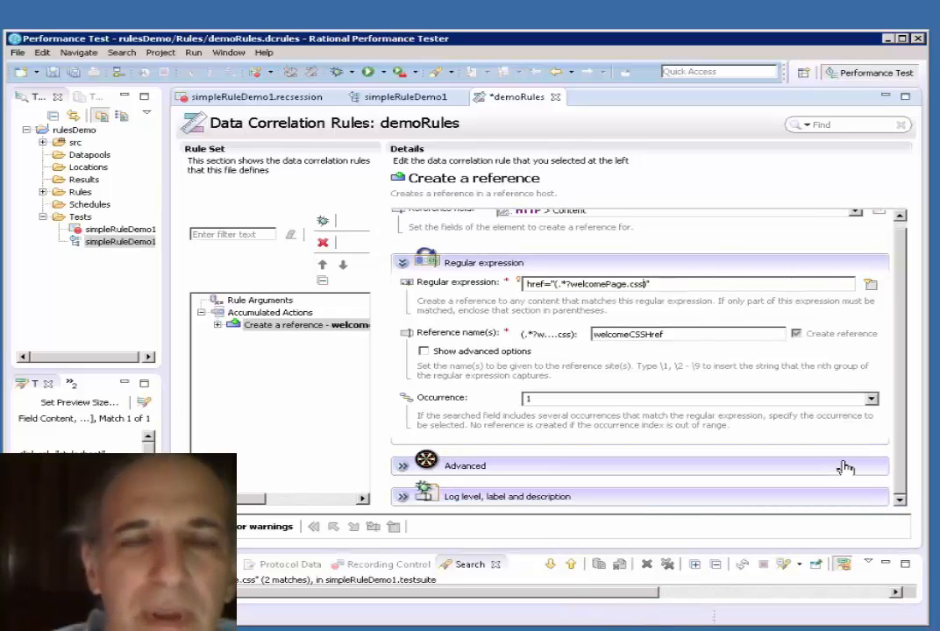
click(876, 399)
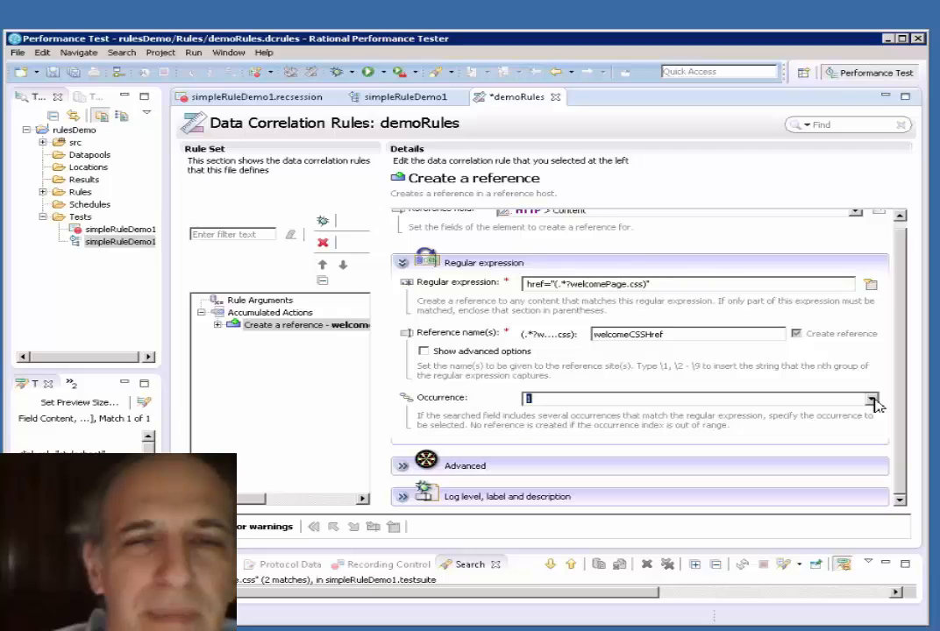
click(872, 400)
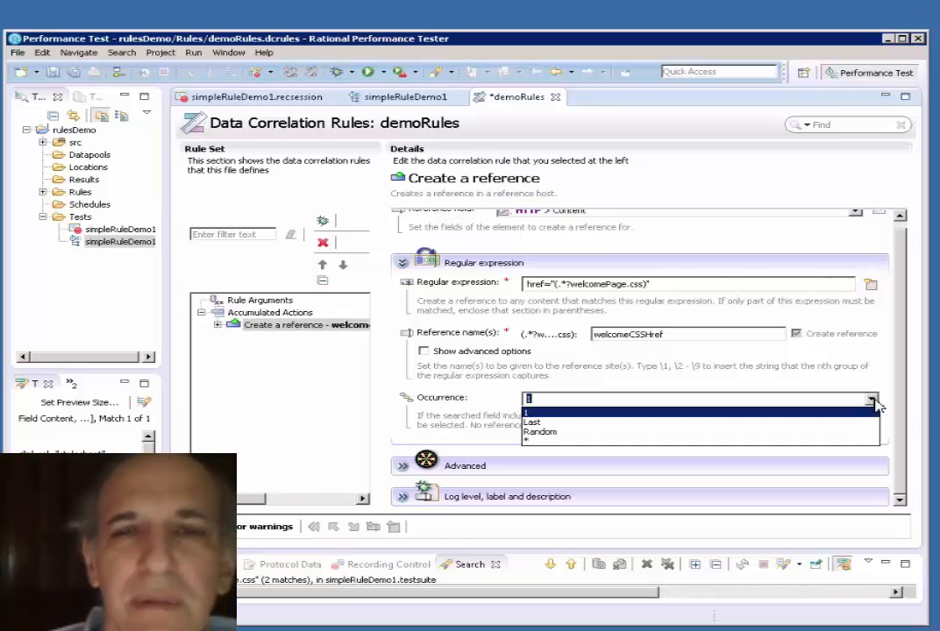
click(877, 404)
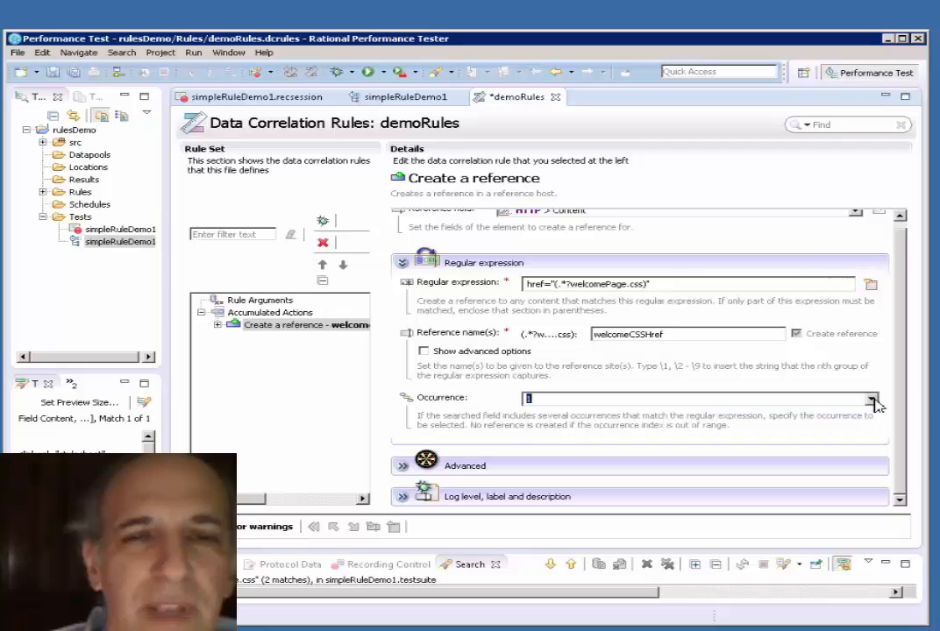
Step: In the reference rule's advanced options, set Overlapping site action to Always replace existing and Create reference even if overlapping to true
click(402, 467)
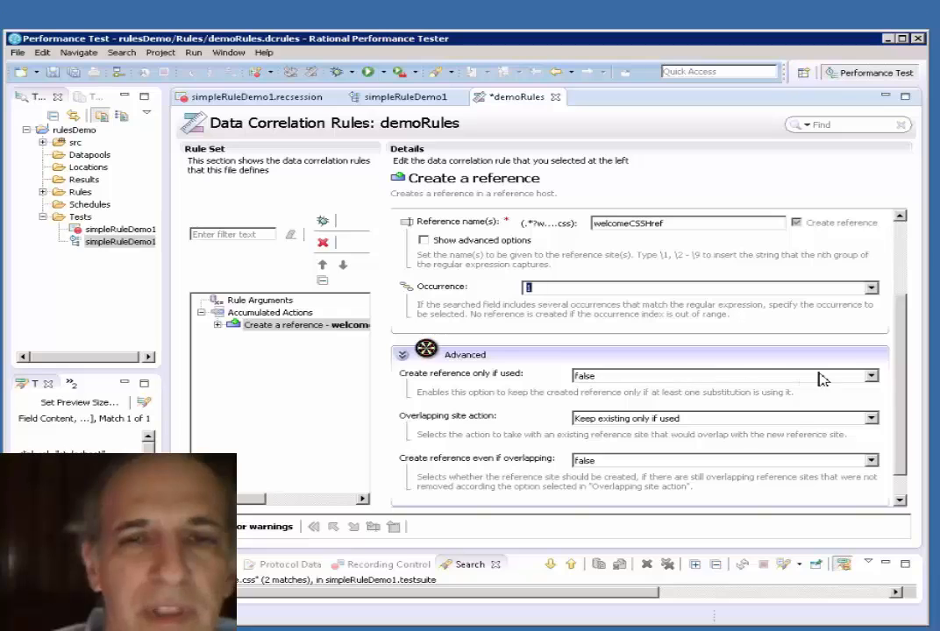
click(872, 377)
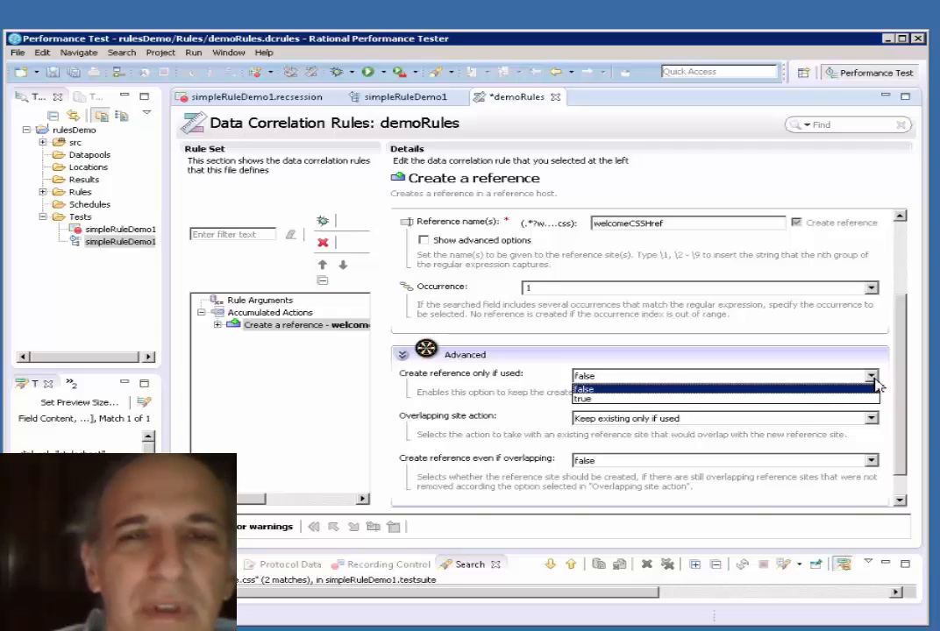
click(872, 378)
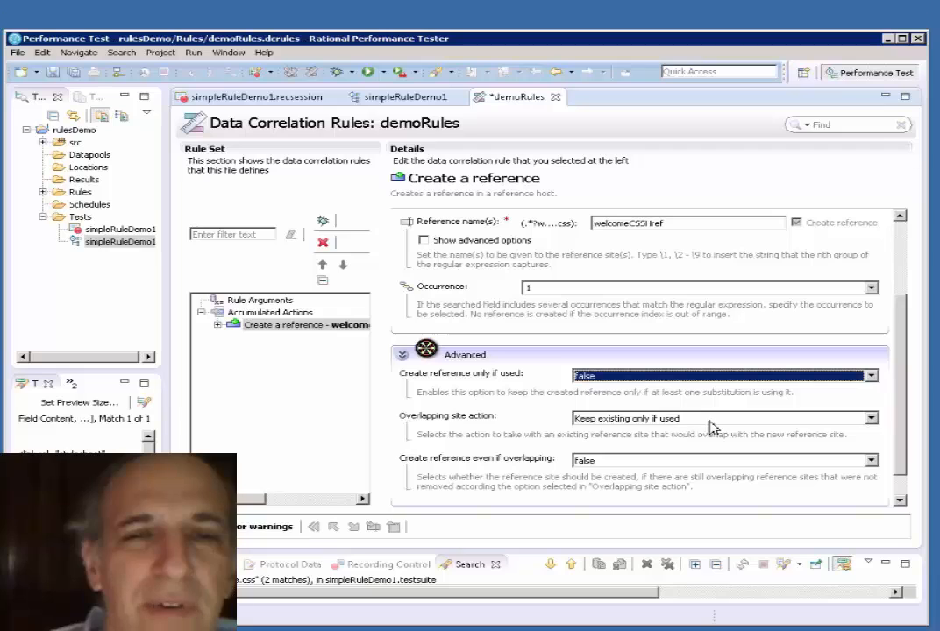
click(870, 418)
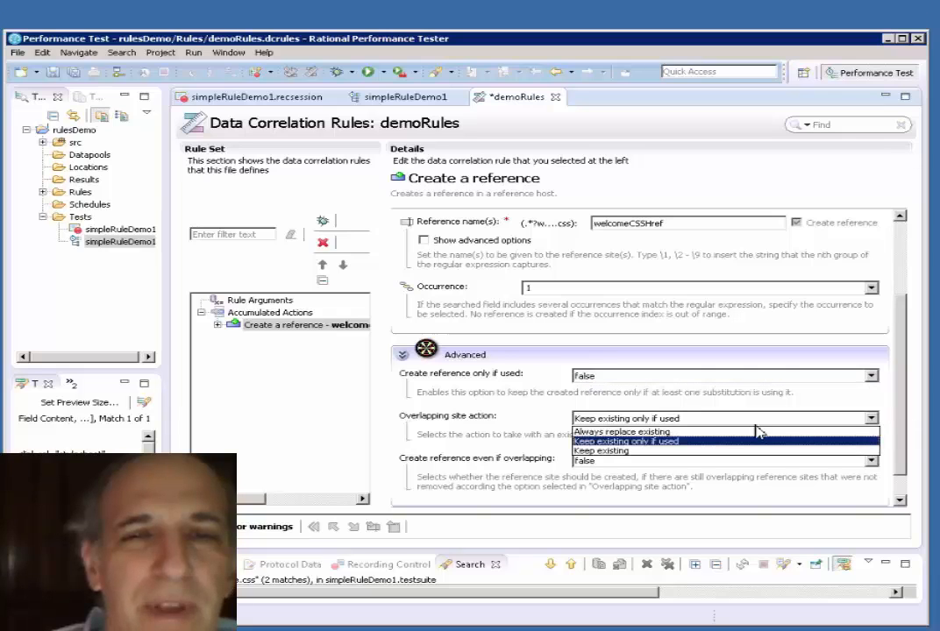
click(691, 432)
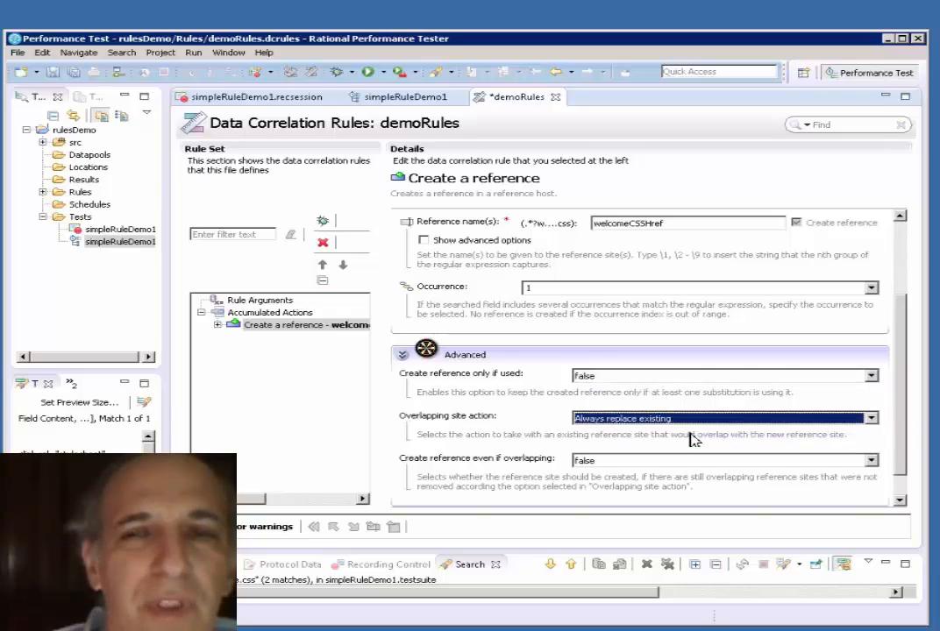
click(871, 419)
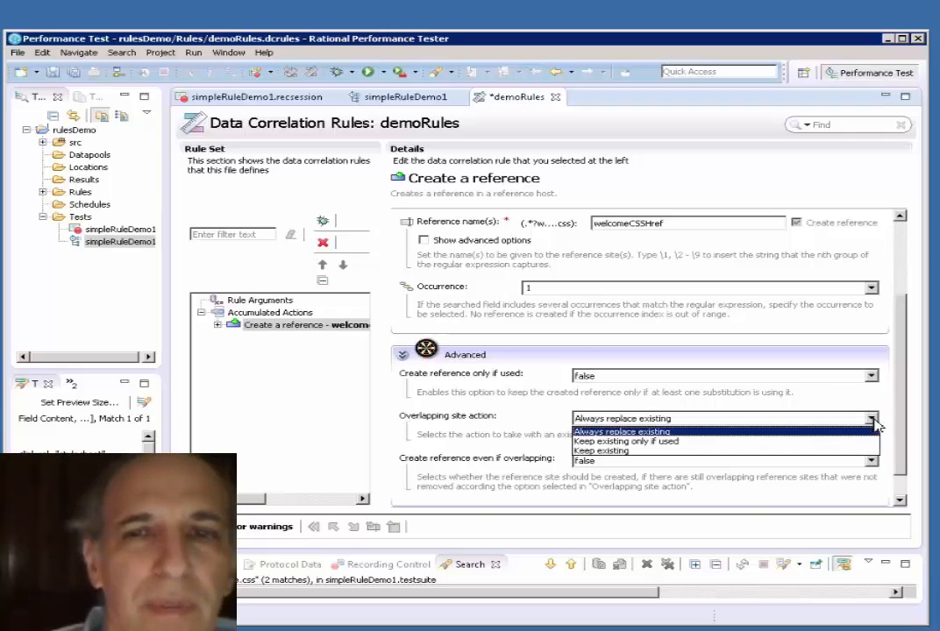
click(874, 421)
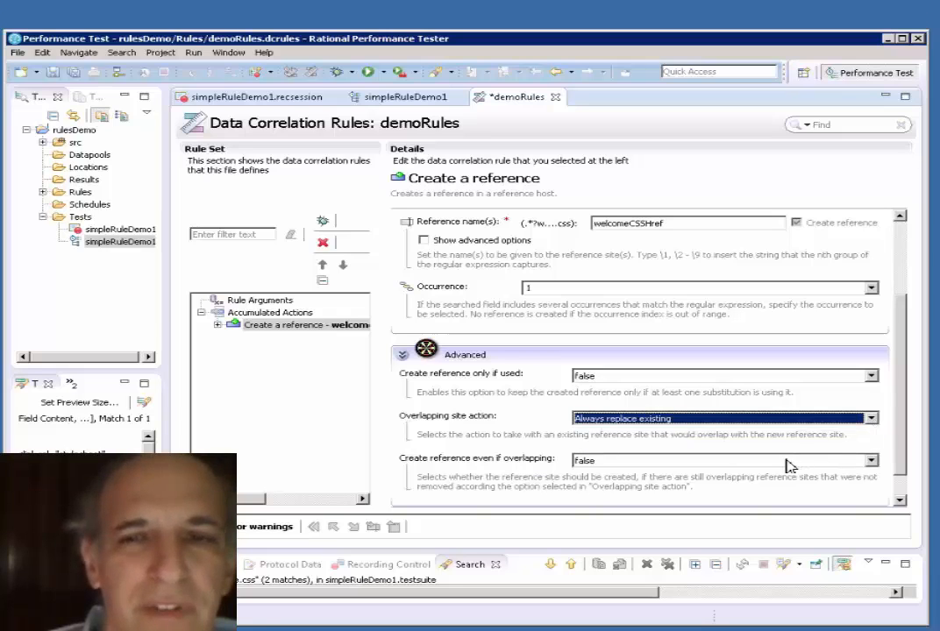
click(870, 462)
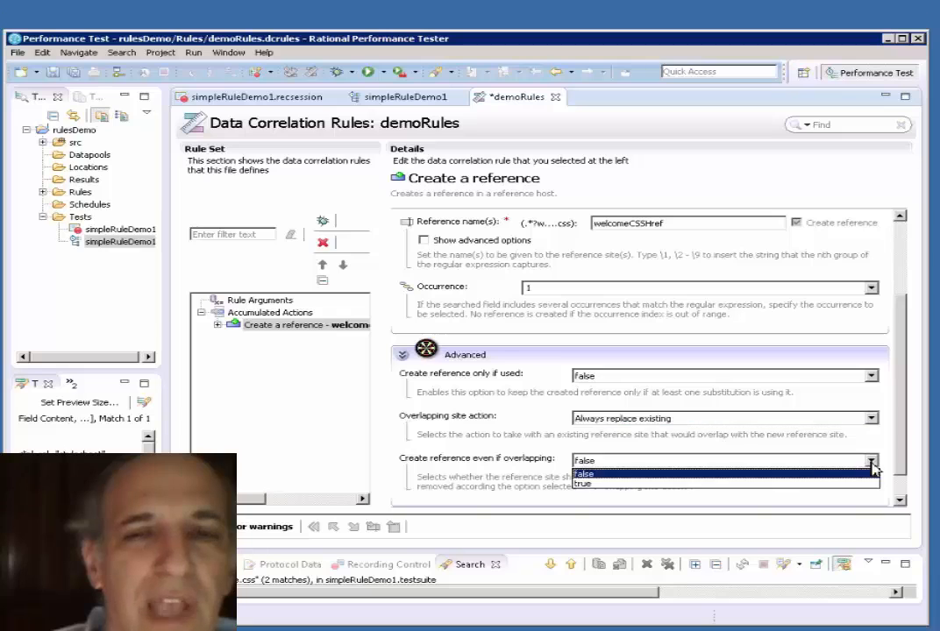
click(758, 484)
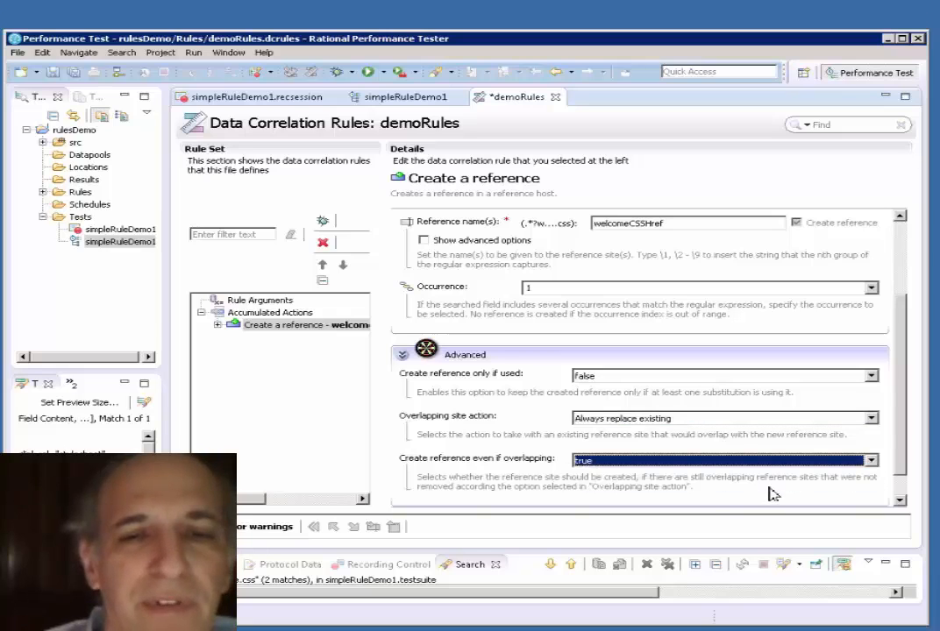
Step: Review the reference rule's log level, label and description settings, and the Link with substitutions rule nested under it
click(900, 497)
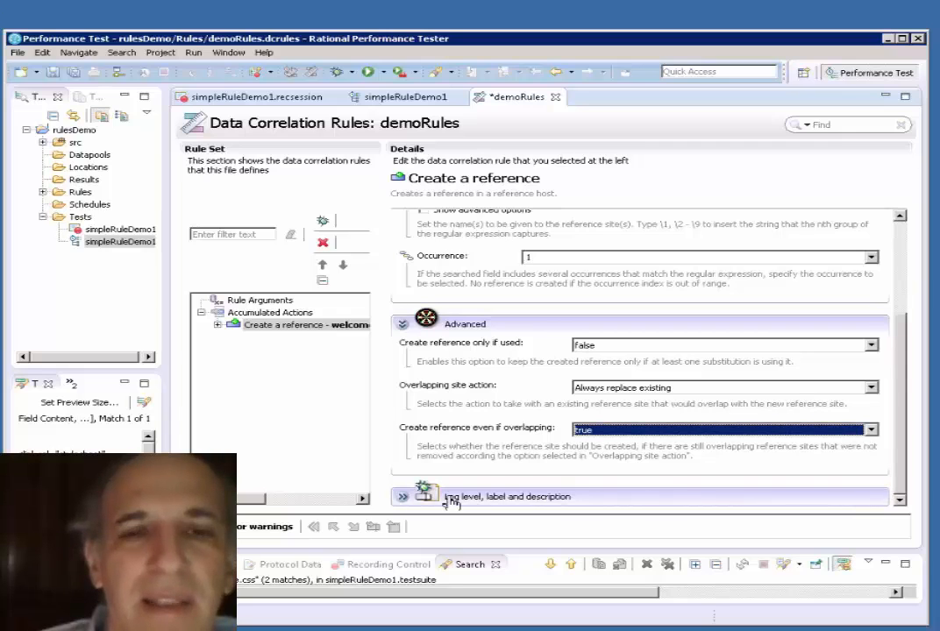
click(403, 498)
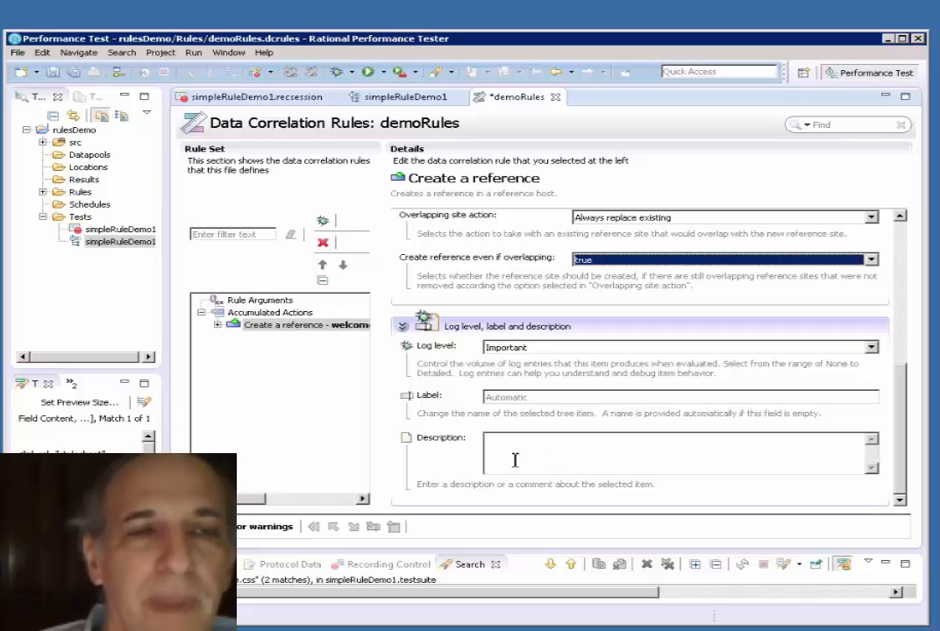
click(217, 324)
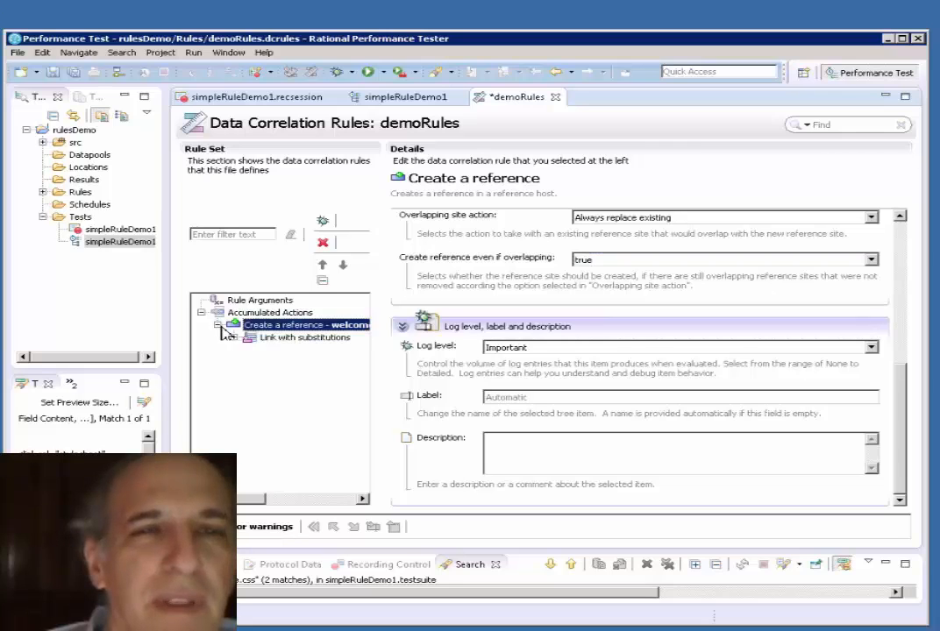
click(300, 339)
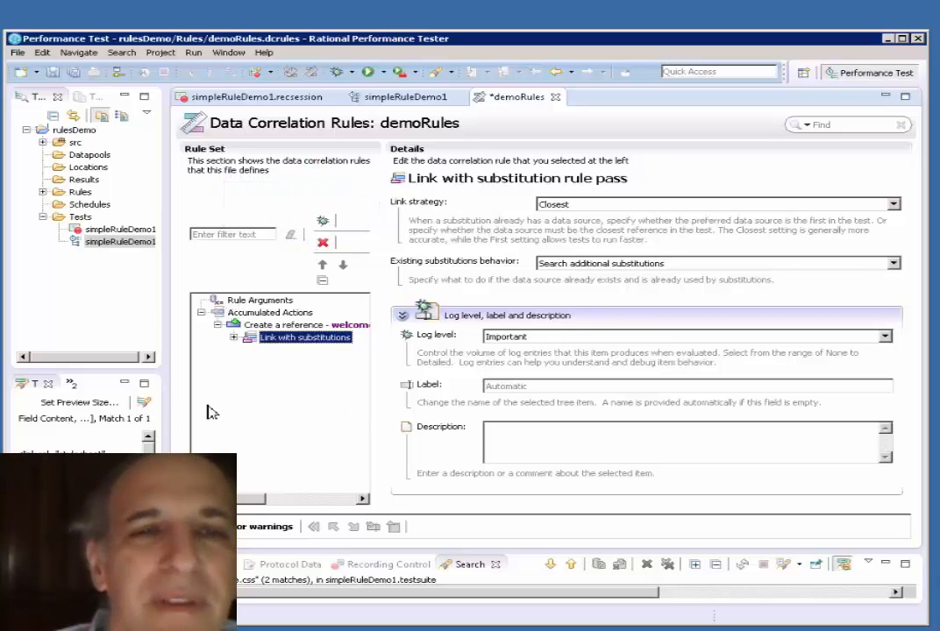
click(234, 338)
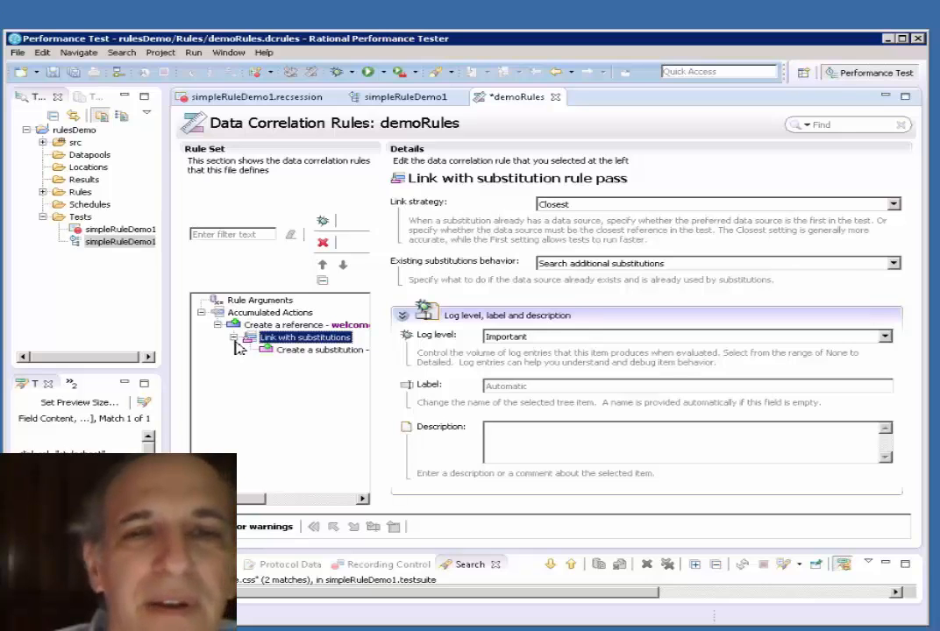
Step: Open the nested Create a substitution rule and examine the HTTP fields available for it, keeping URI
click(296, 351)
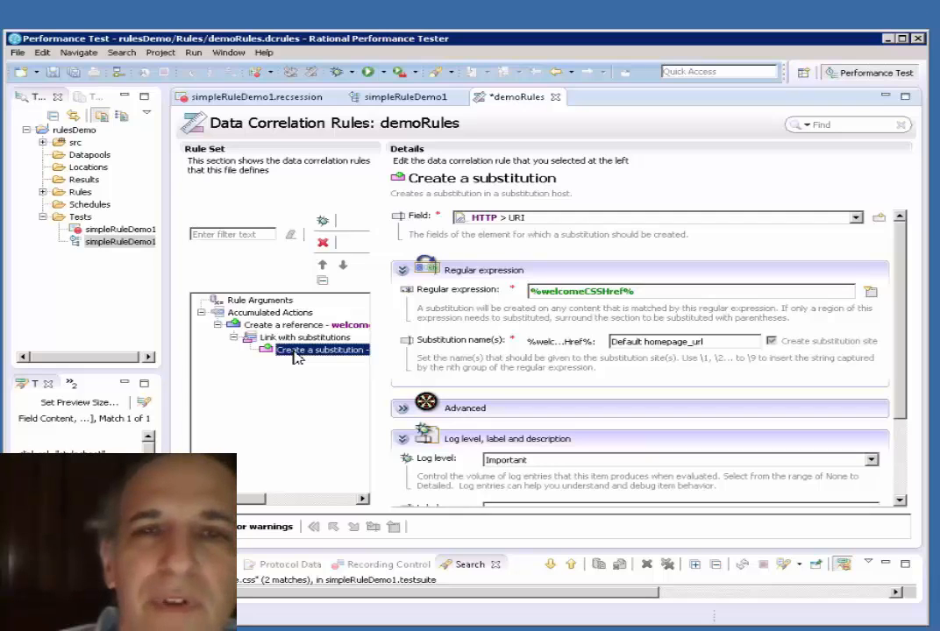
click(856, 218)
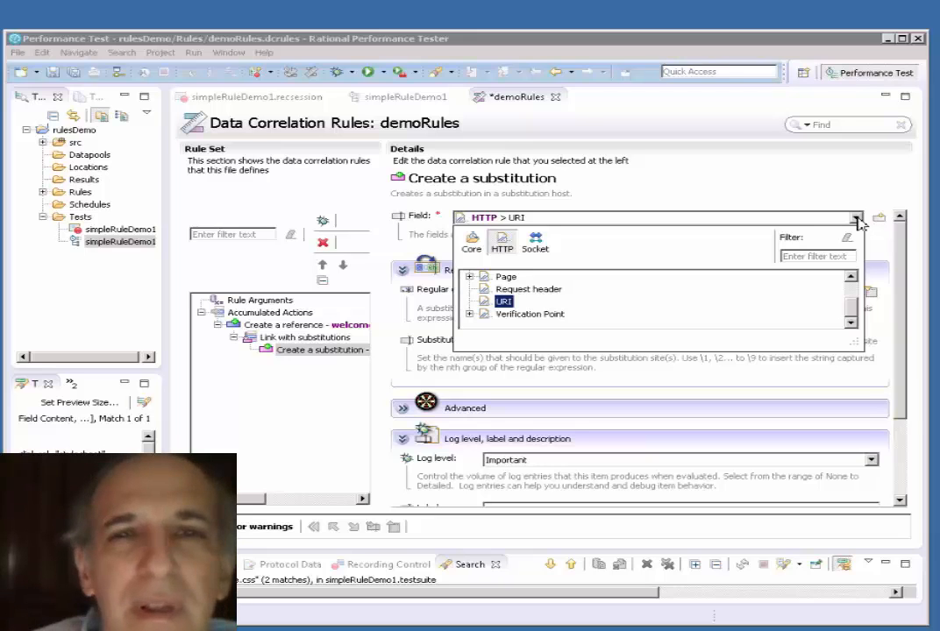
click(857, 220)
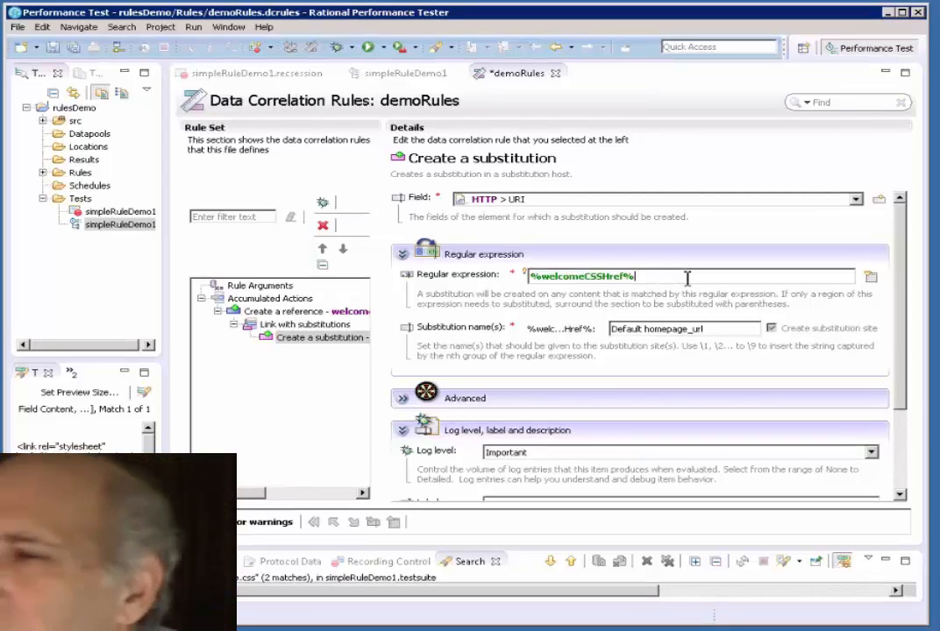
Step: Examine the content assist suggestions for the substitution rule's regular expression, from the welcomeCSSHref variables through the regular expression constructs
key(ctrl+space)
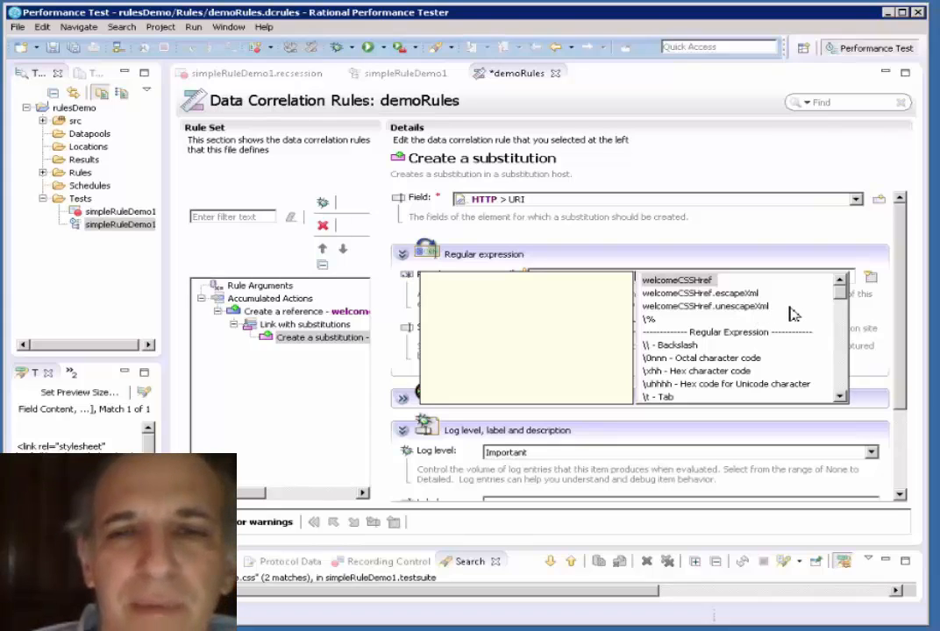
click(840, 398)
click(840, 399)
click(840, 398)
click(840, 399)
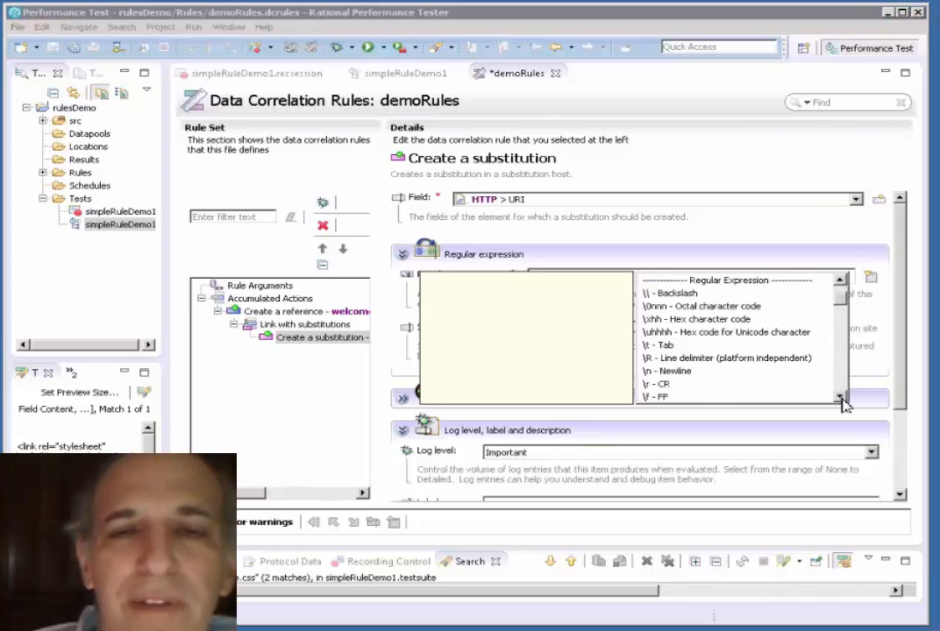
click(840, 399)
click(840, 399)
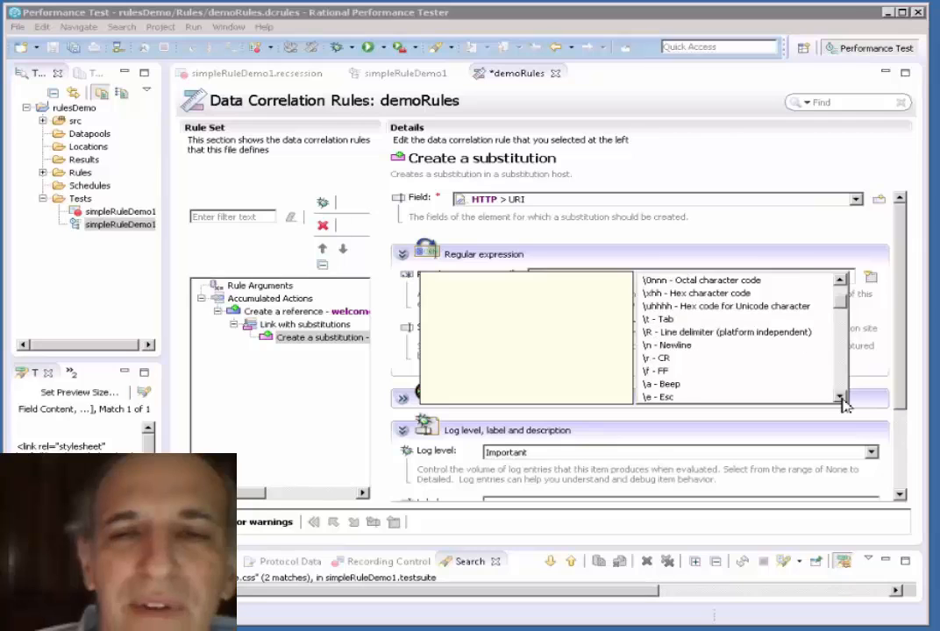
click(840, 399)
click(839, 399)
click(840, 399)
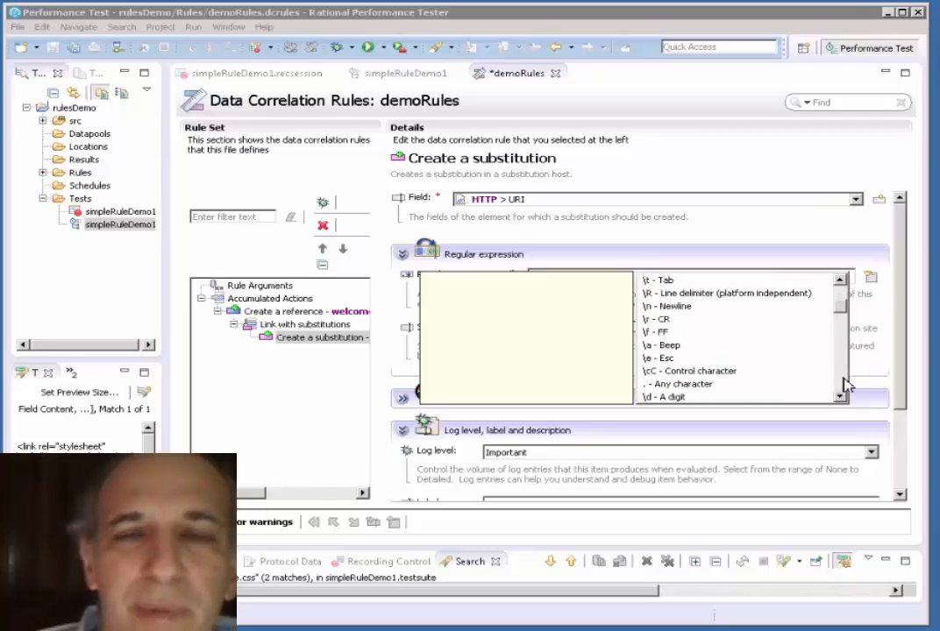
click(842, 383)
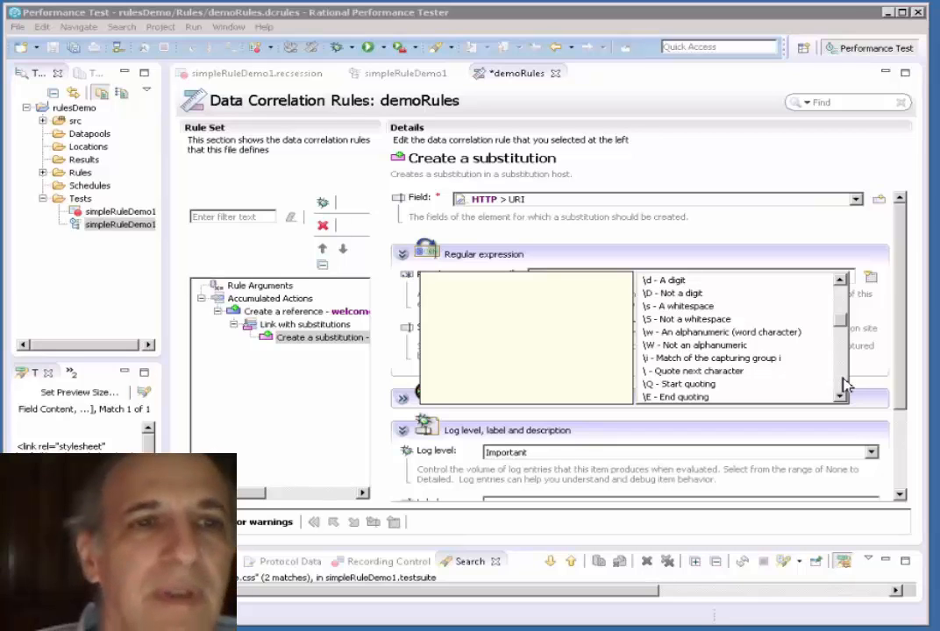
Step: Examine the remaining regular expression suggestions, from character sets through groups and quantifiers to alternation, and dismiss the list without choosing any
click(843, 383)
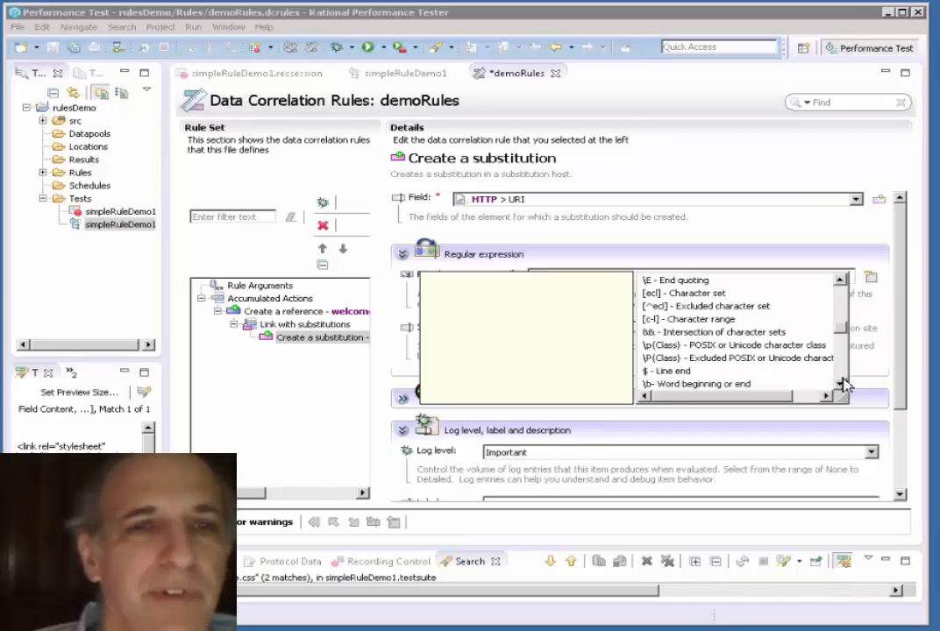
click(842, 383)
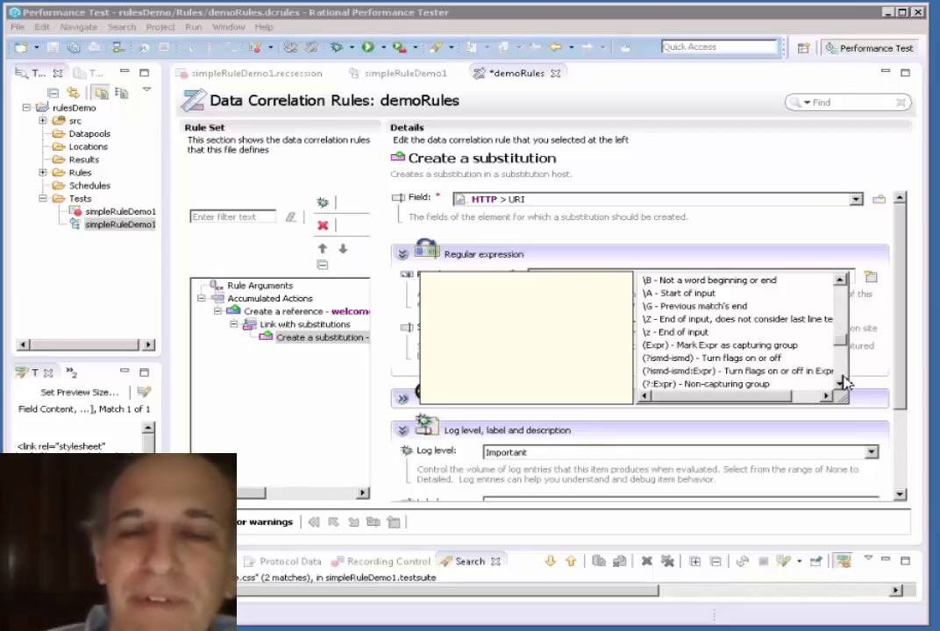
click(843, 383)
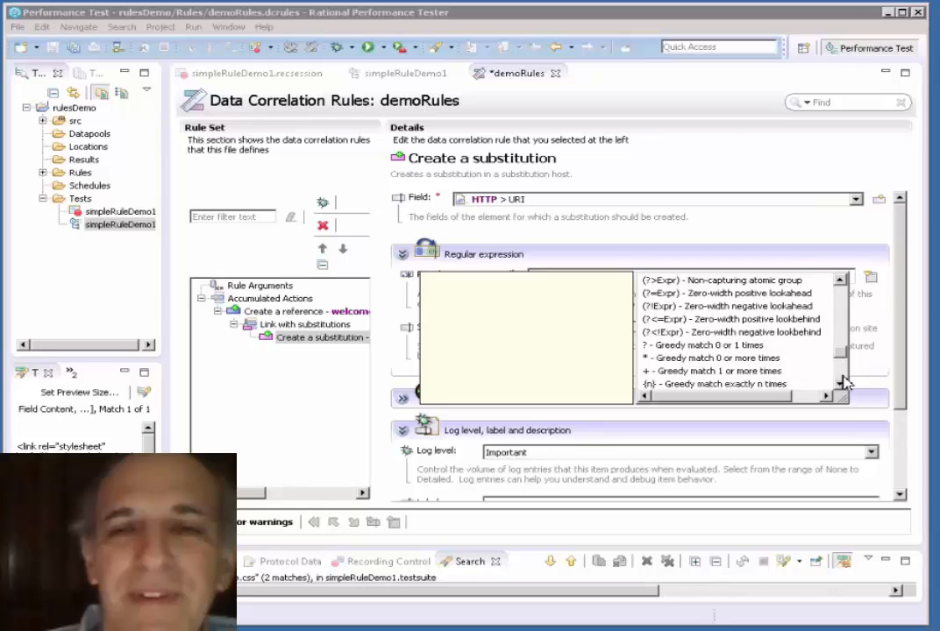
click(842, 383)
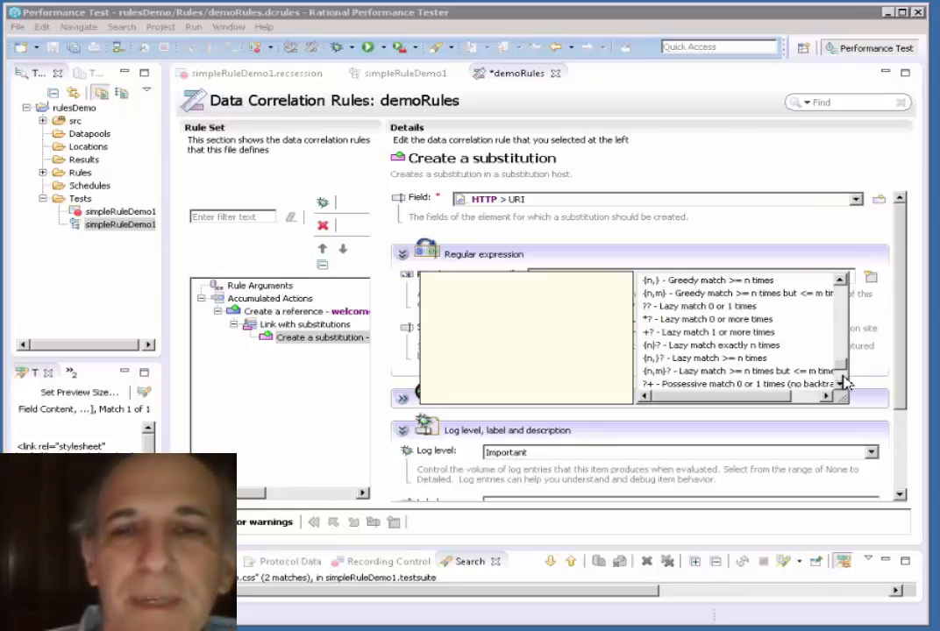
click(842, 383)
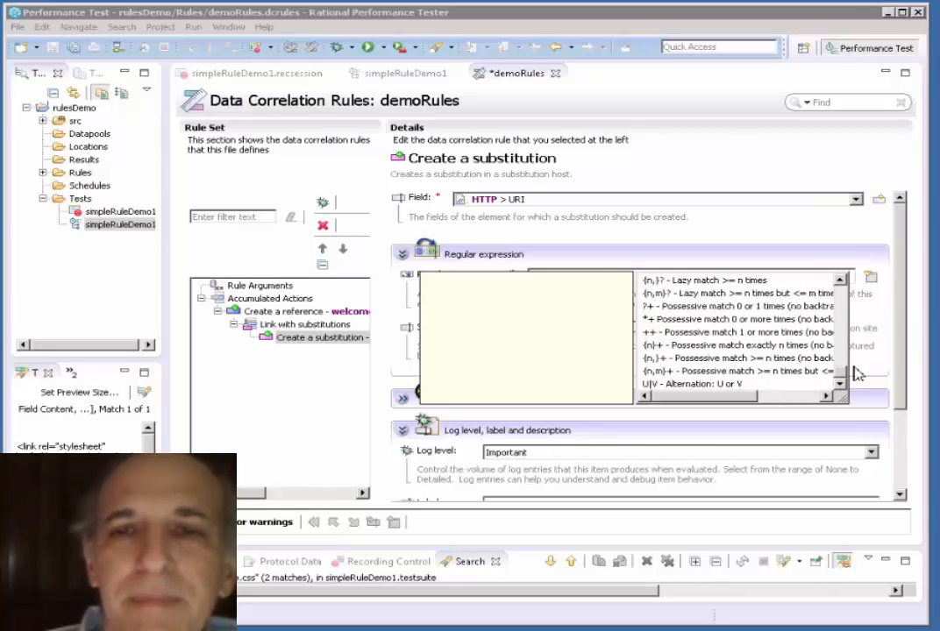
click(886, 345)
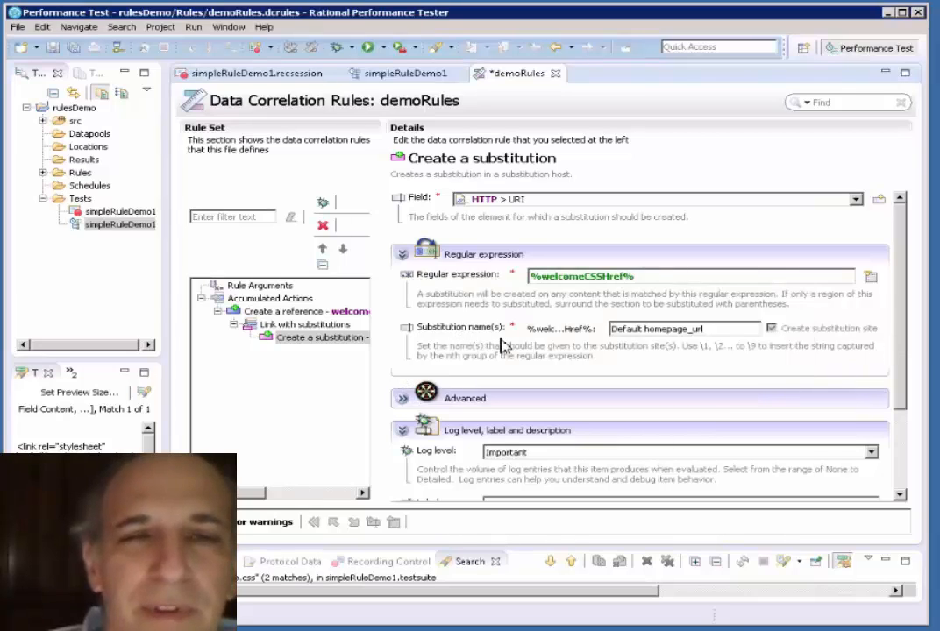
Step: In the substitution rule's advanced options, set Conflict action to Always replace existing and save the demoRules rule set
click(404, 399)
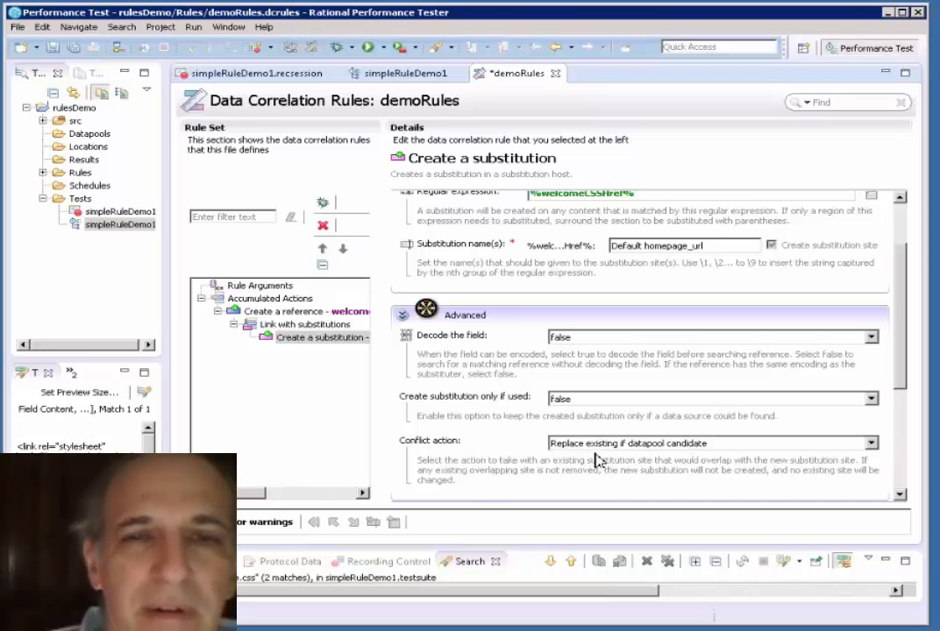
click(872, 446)
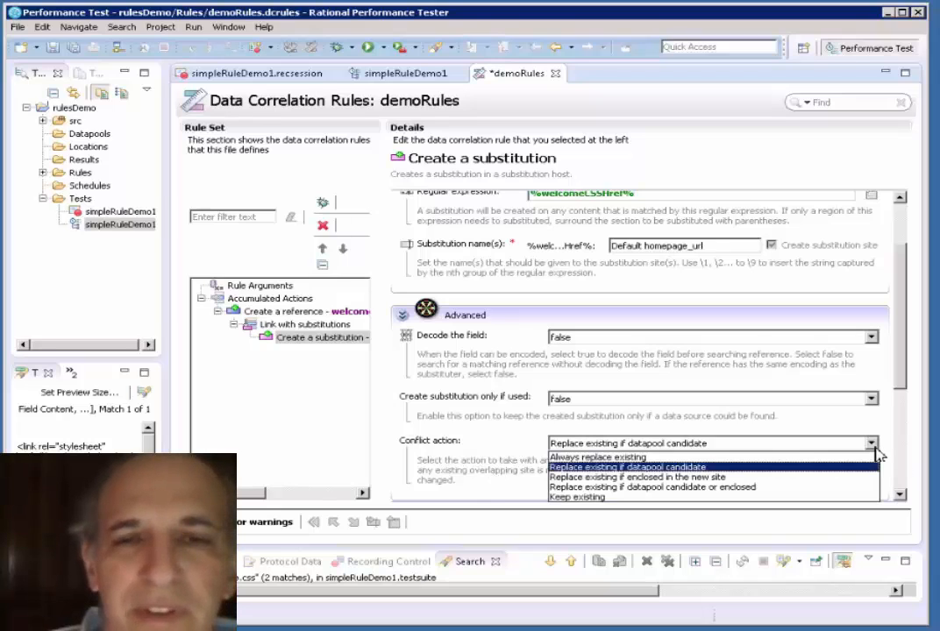
click(810, 457)
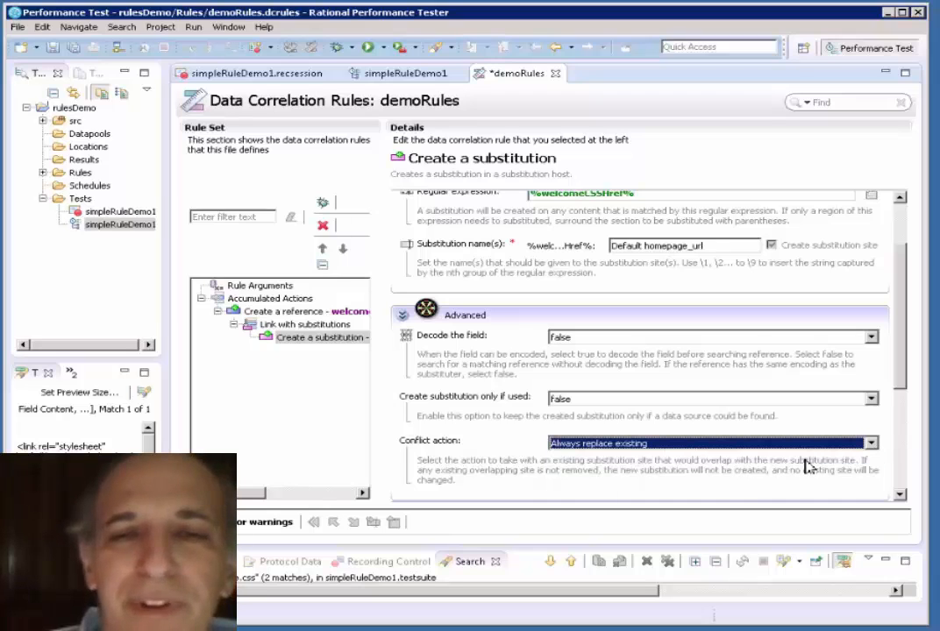
click(871, 444)
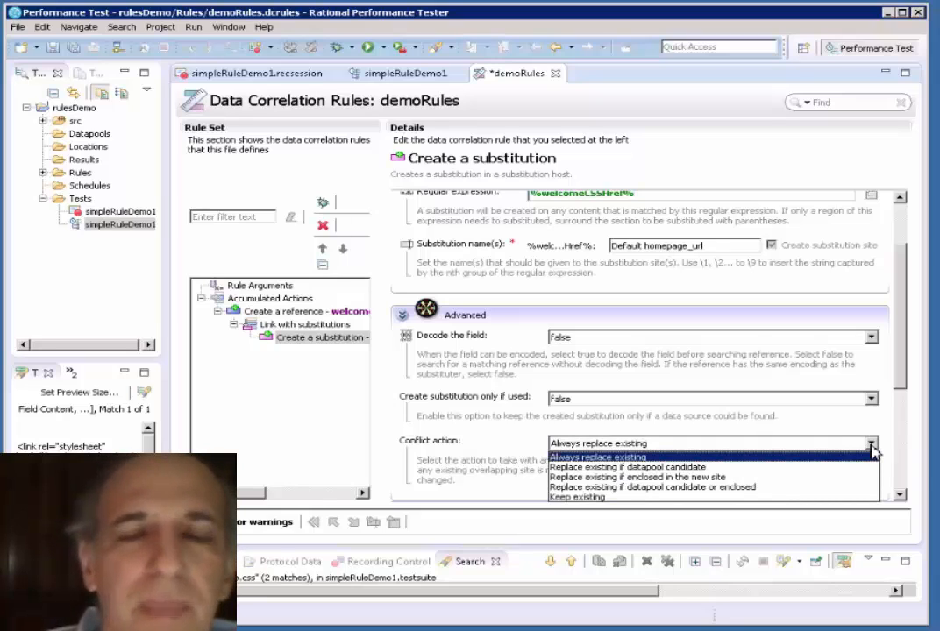
click(871, 444)
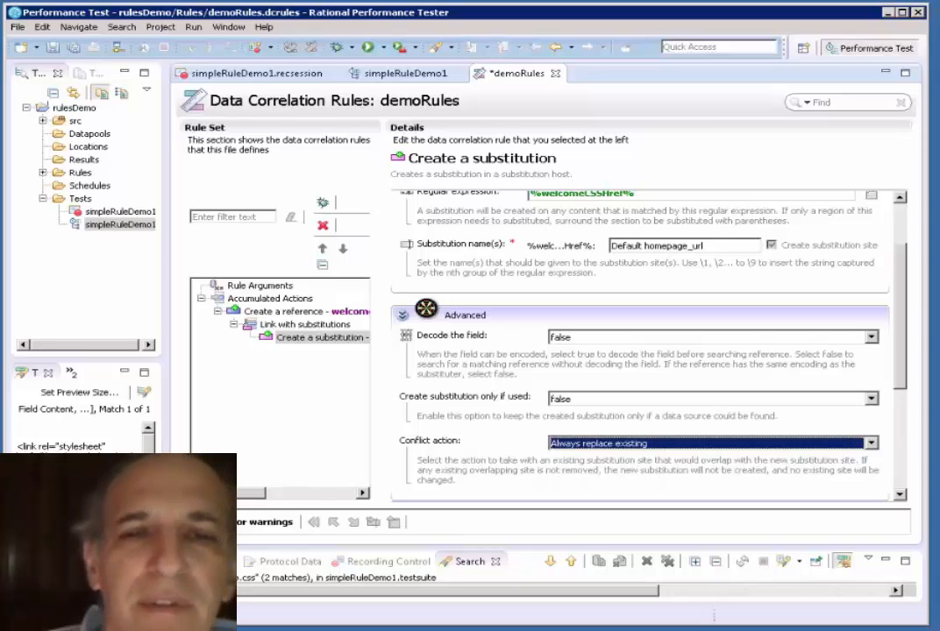
drag(902, 379, 900, 491)
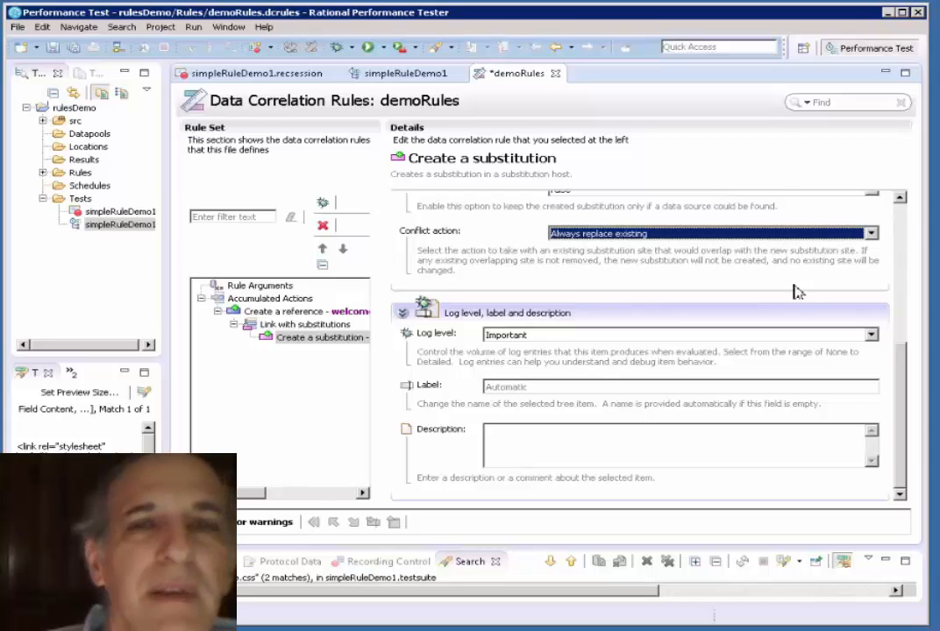
click(54, 48)
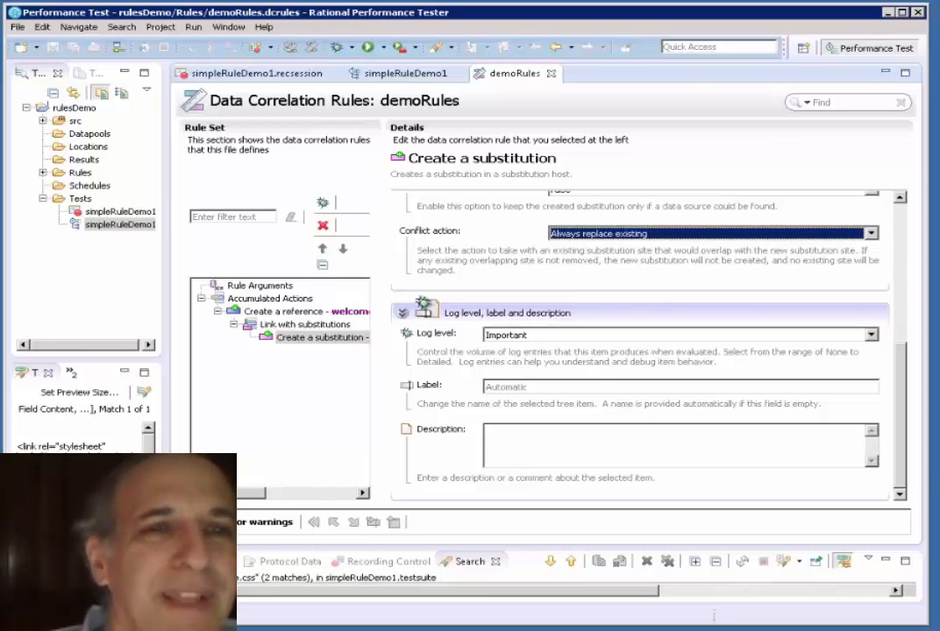
Step: Start generating a new test from the simpleRuleDemo1 recording session, choosing HTTP Test as the test type
click(120, 211)
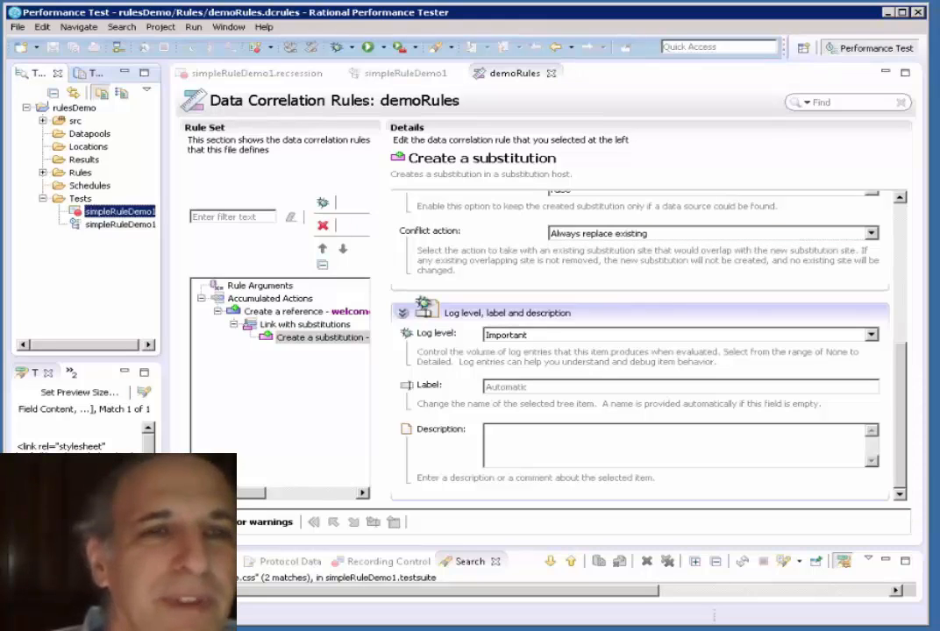
click(116, 224)
click(118, 213)
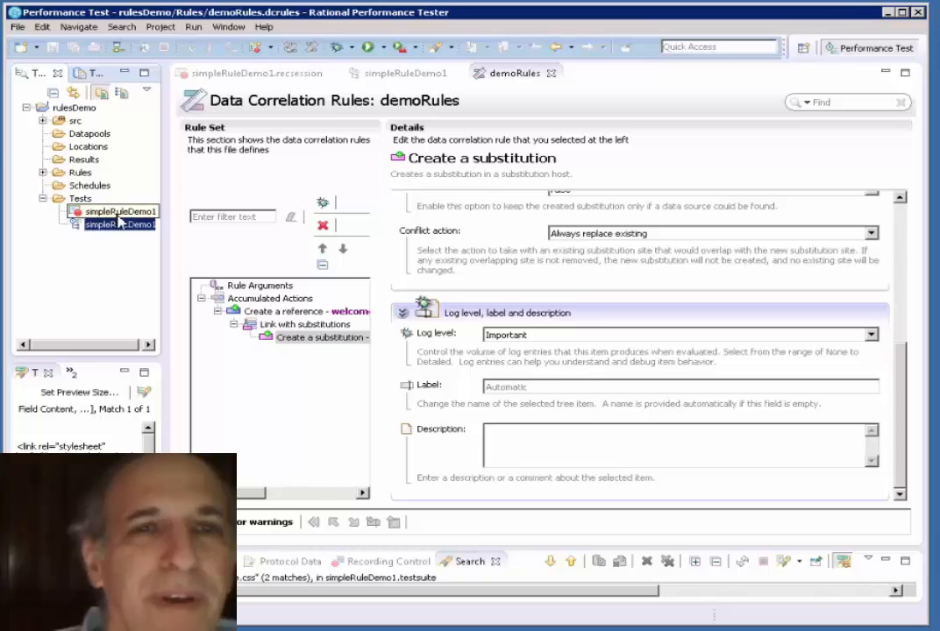
right_click(118, 213)
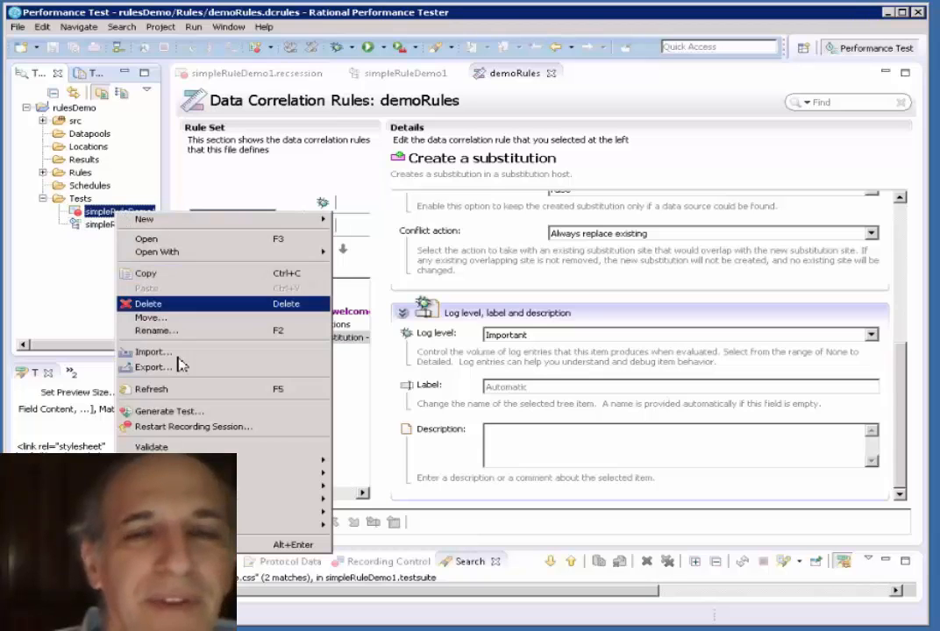
click(164, 412)
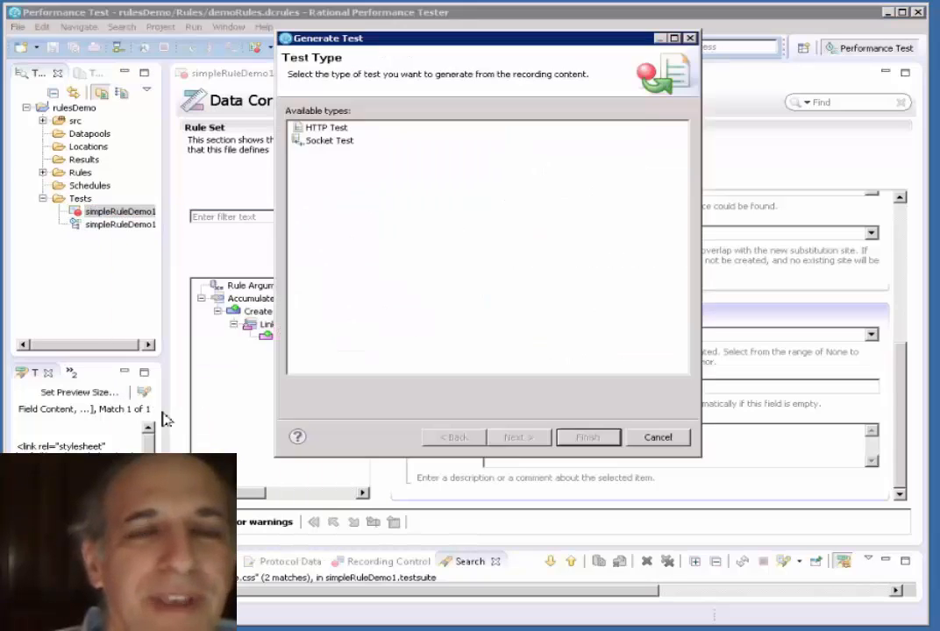
click(338, 129)
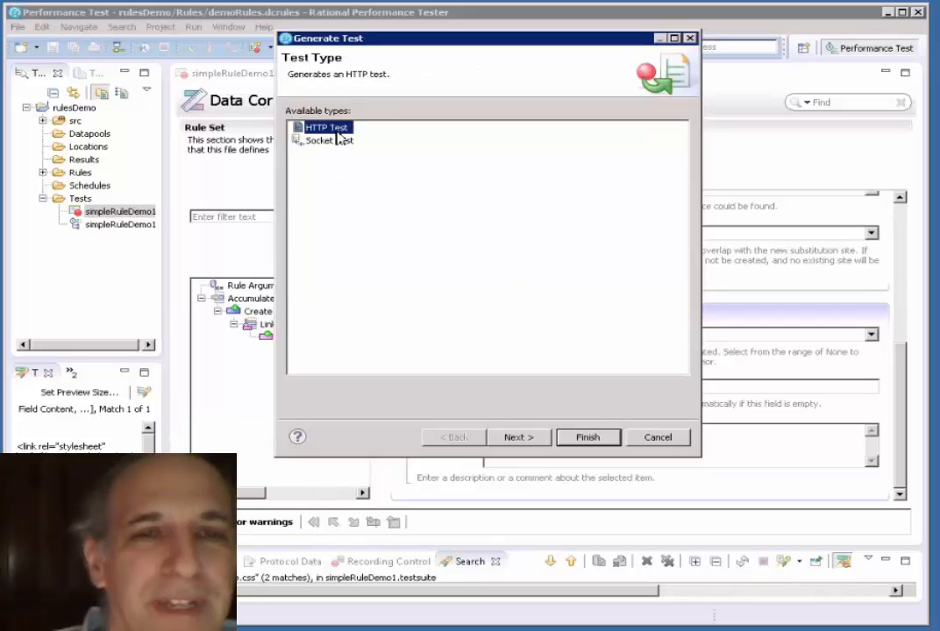
click(516, 437)
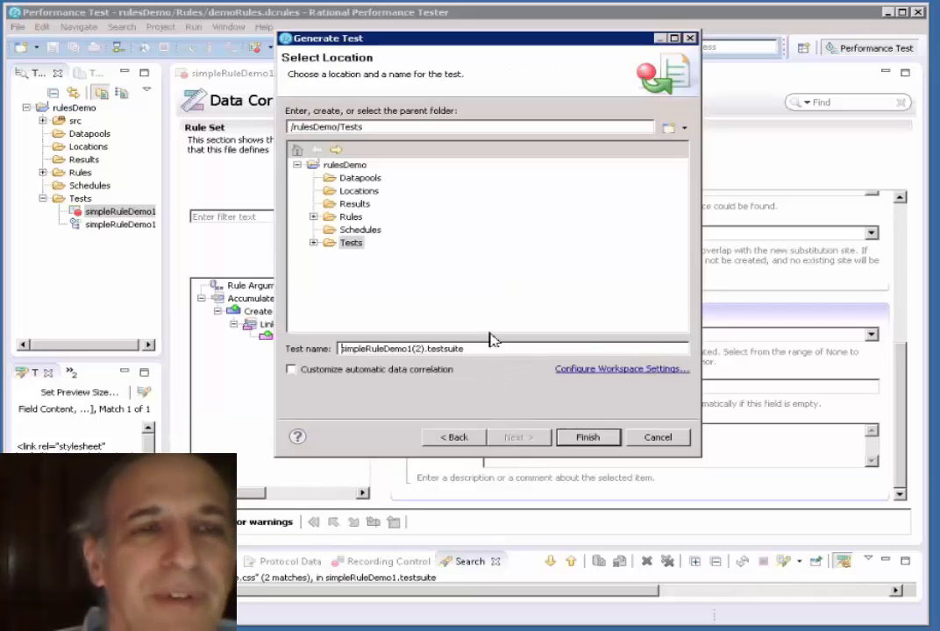
Step: Name the new test simpleRuleDemo1regen.testsuite in the rulesDemo Tests folder, generate it and open the generated test
click(313, 243)
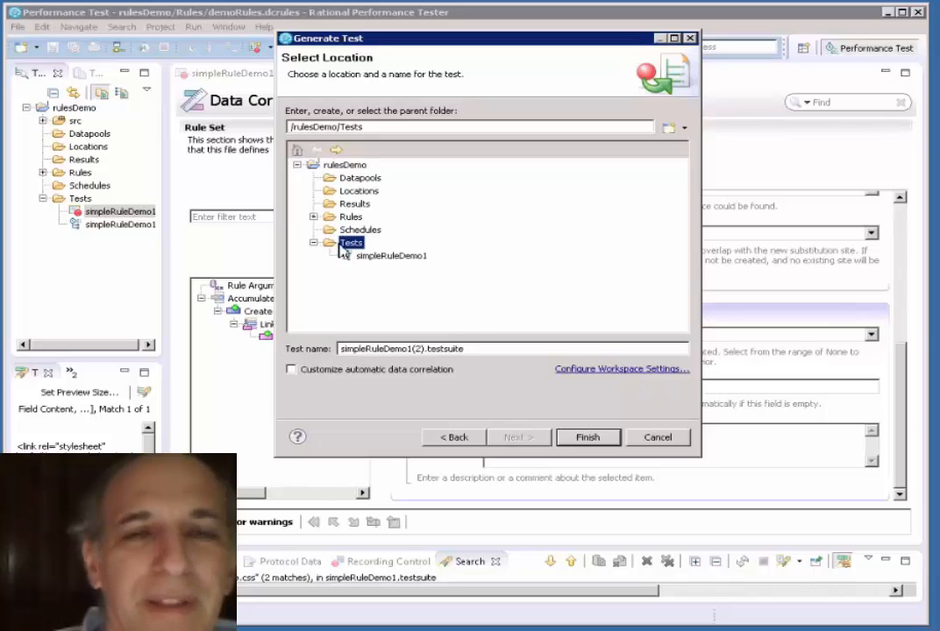
click(350, 243)
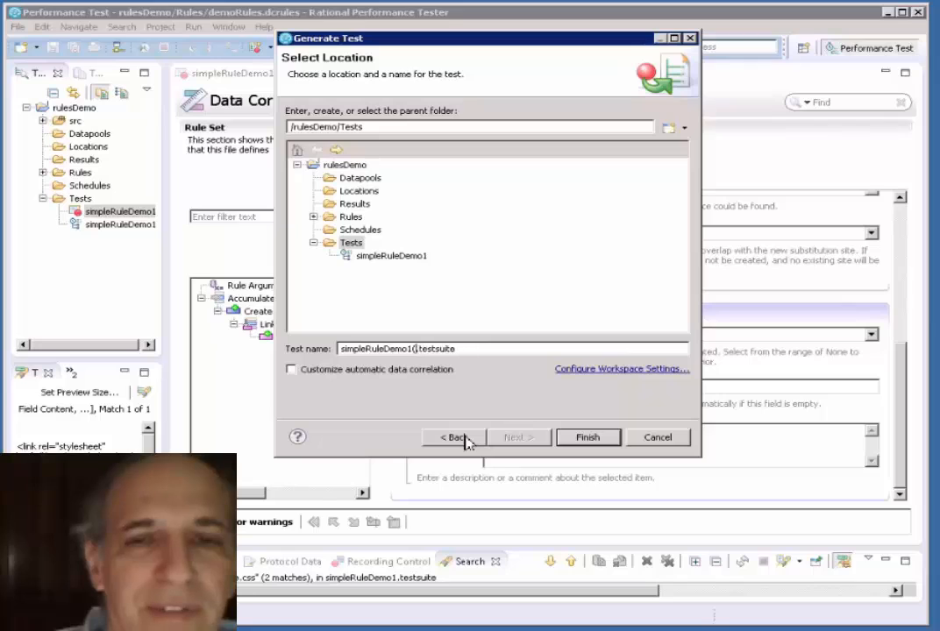
key(BackSpace)
key(BackSpace)
key(BackSpace)
text(regen)
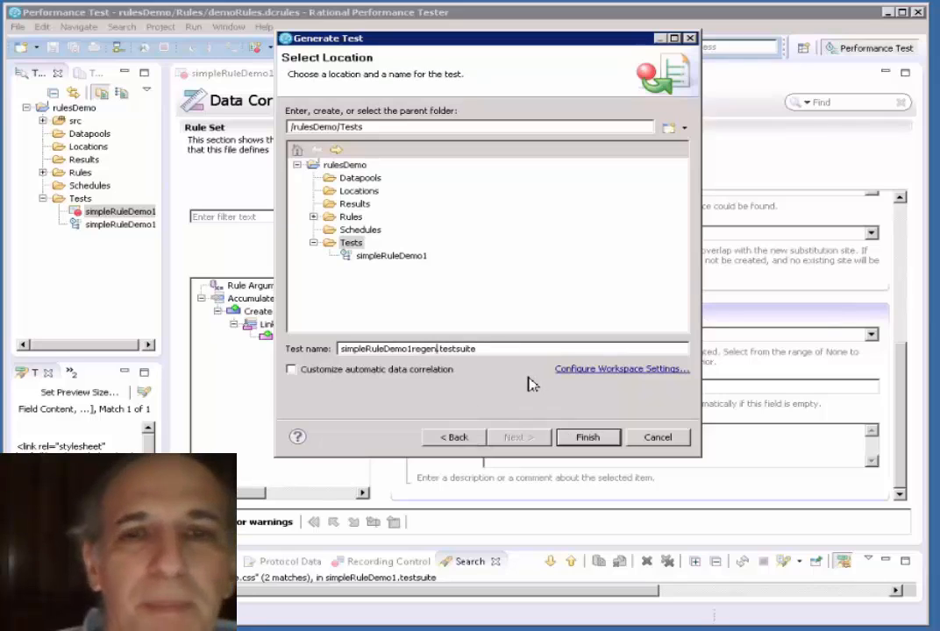
click(589, 437)
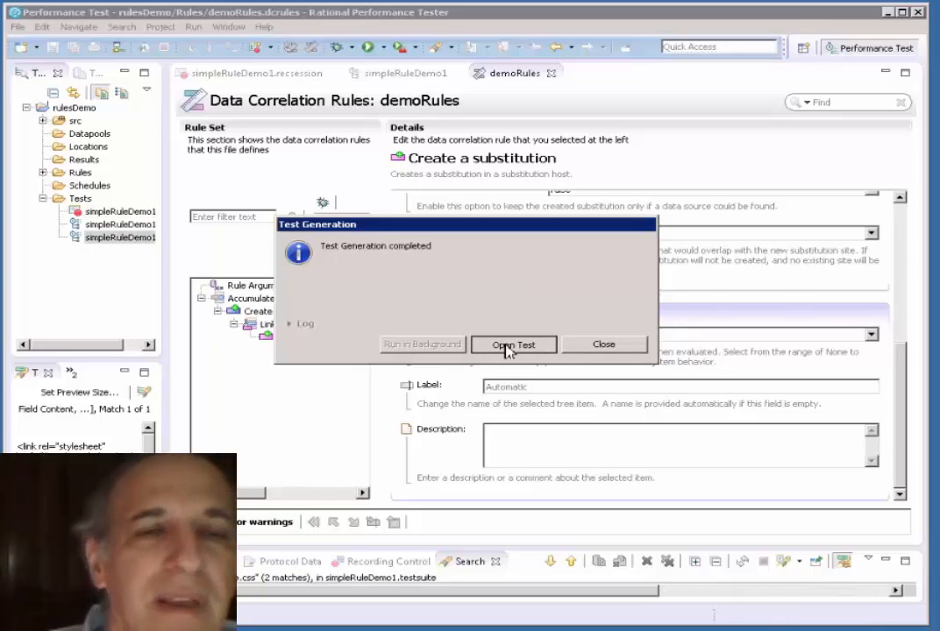
click(508, 346)
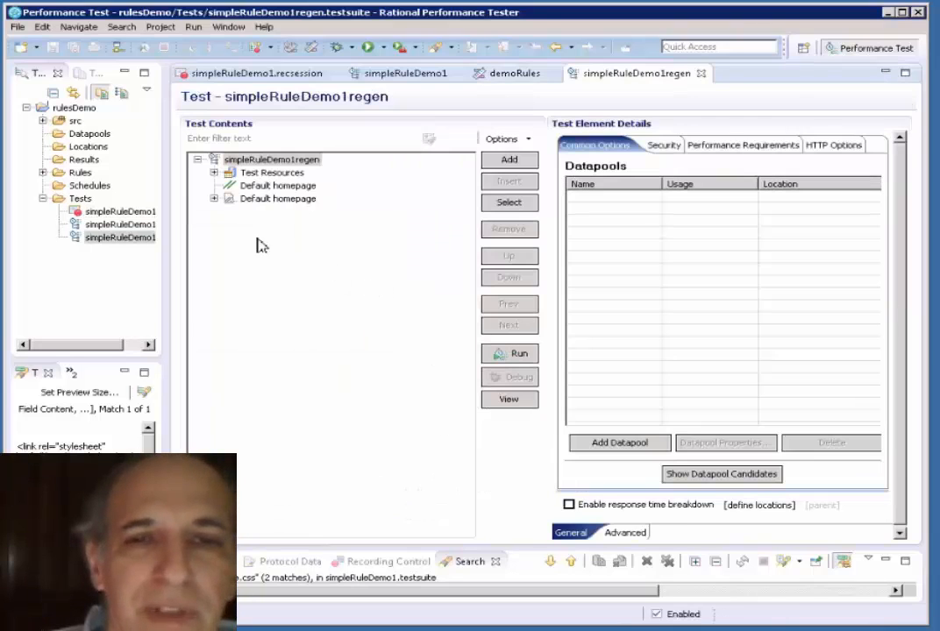
Step: Expand the Default homepage page in simpleRuleDemo1regen and enlarge the test contents area to read the full request URLs
click(214, 198)
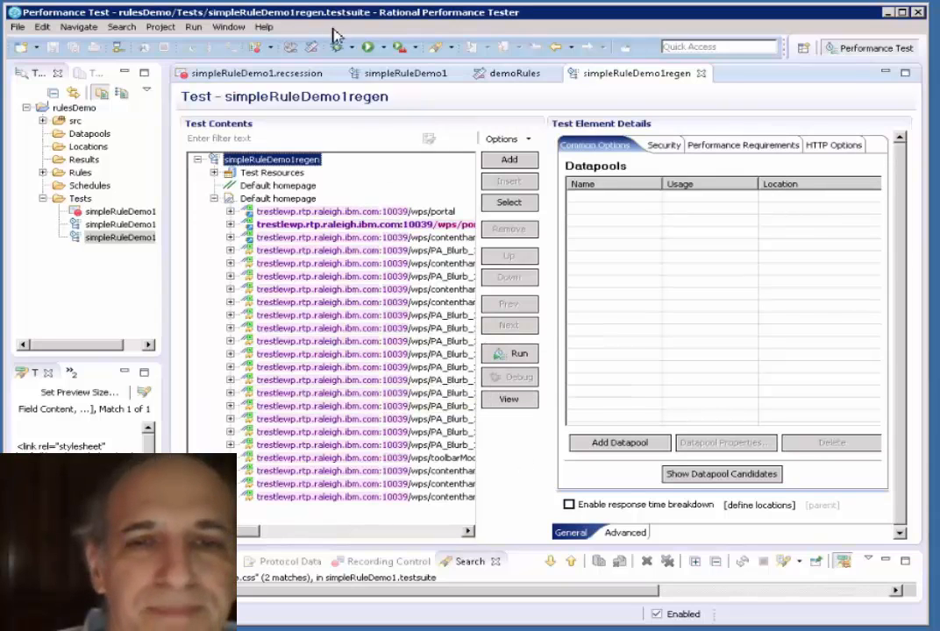
double_click(614, 74)
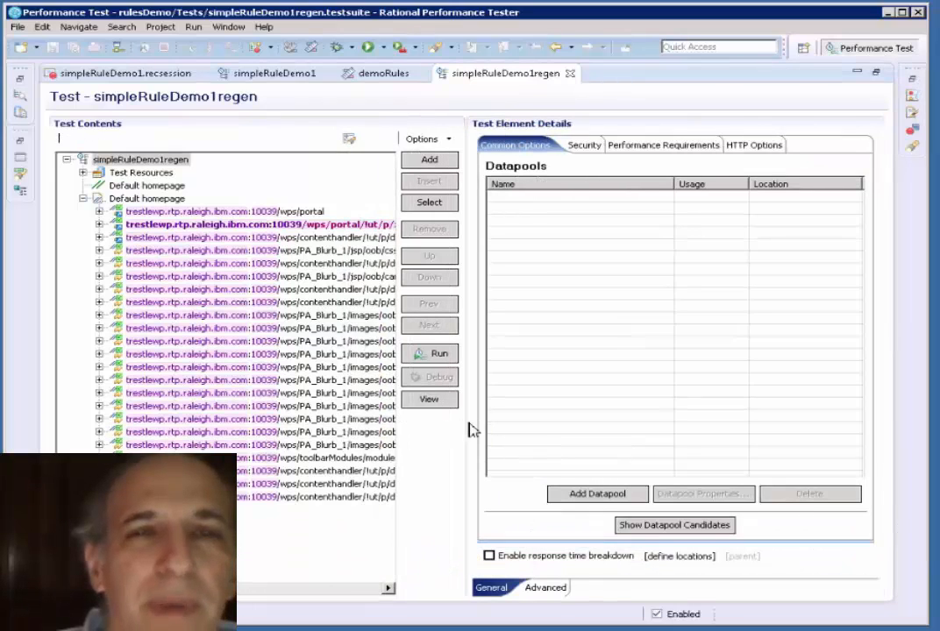
drag(472, 429, 764, 417)
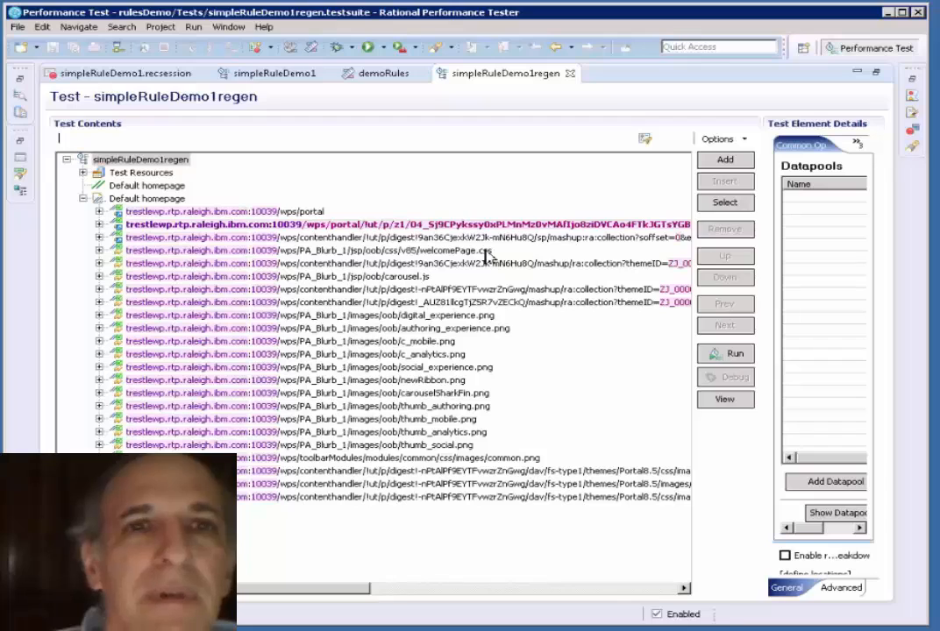
Step: Open the re-correlation settings for simpleRuleDemo1regen, turn off data transformation and enable rule-based data correlation
click(312, 48)
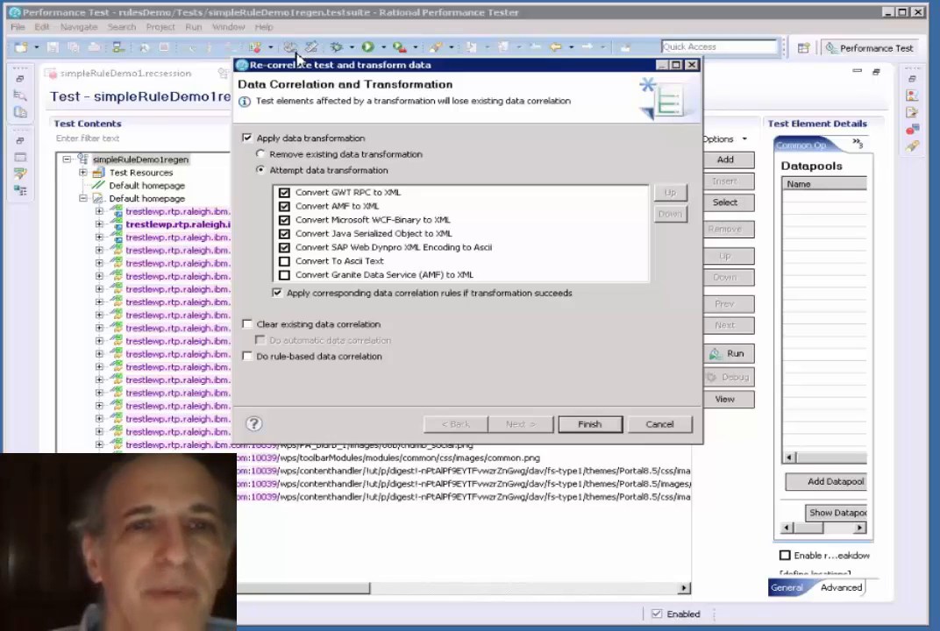
click(247, 138)
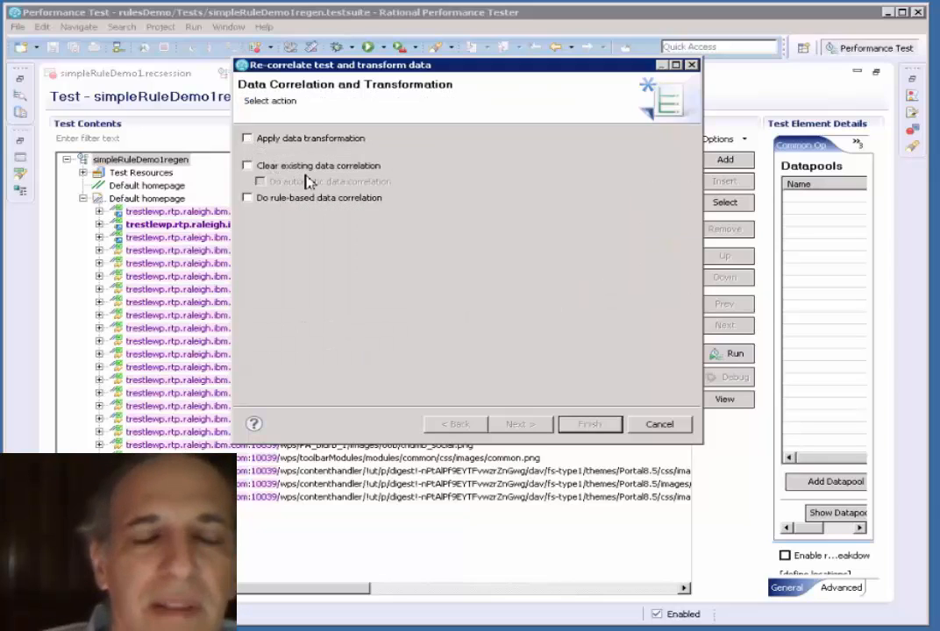
click(248, 198)
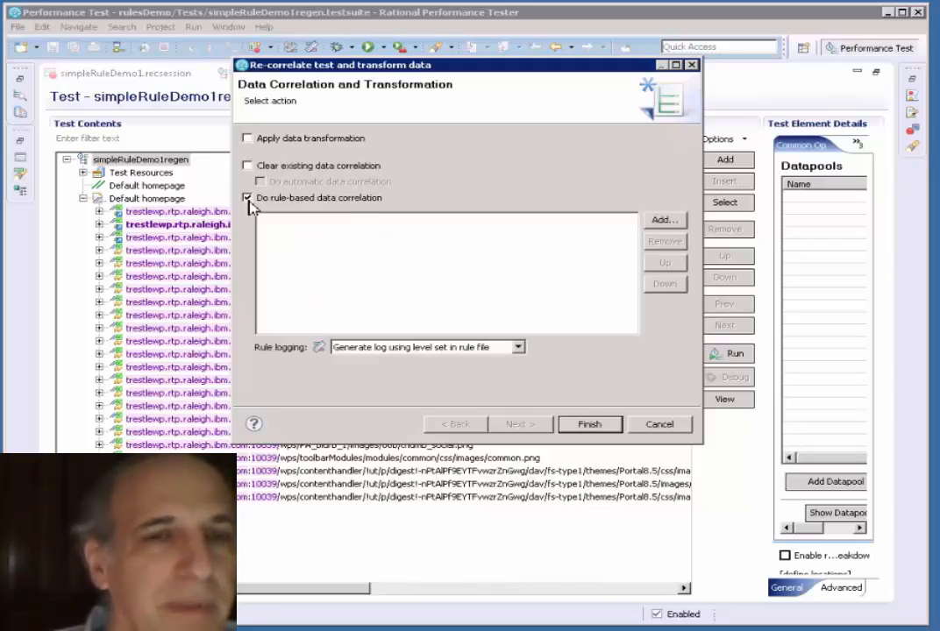
Step: Add the demoRules rules file to the rule-based correlation and keep rule logging at Generate log using level set in rule file
click(664, 220)
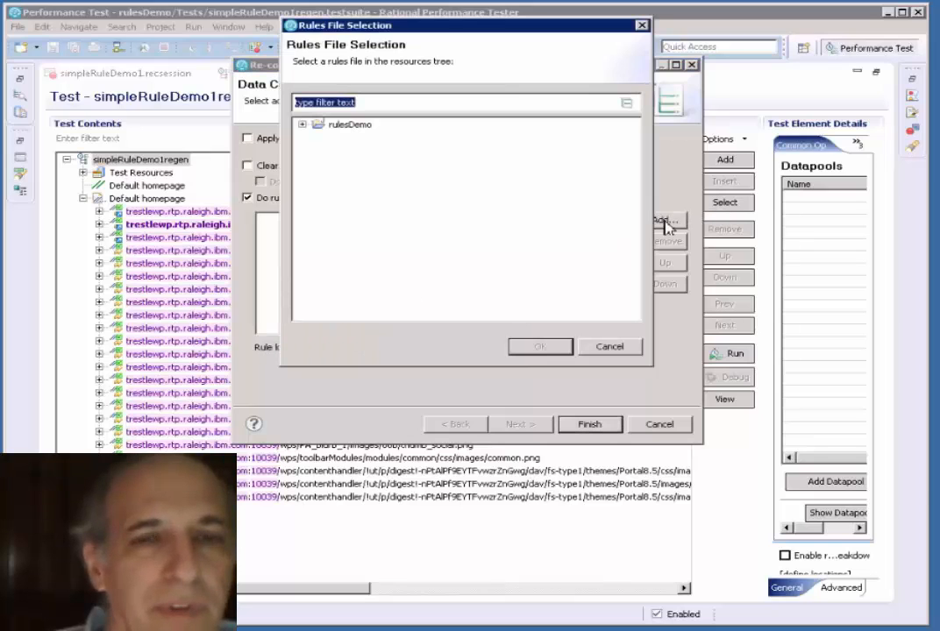
click(302, 124)
click(373, 153)
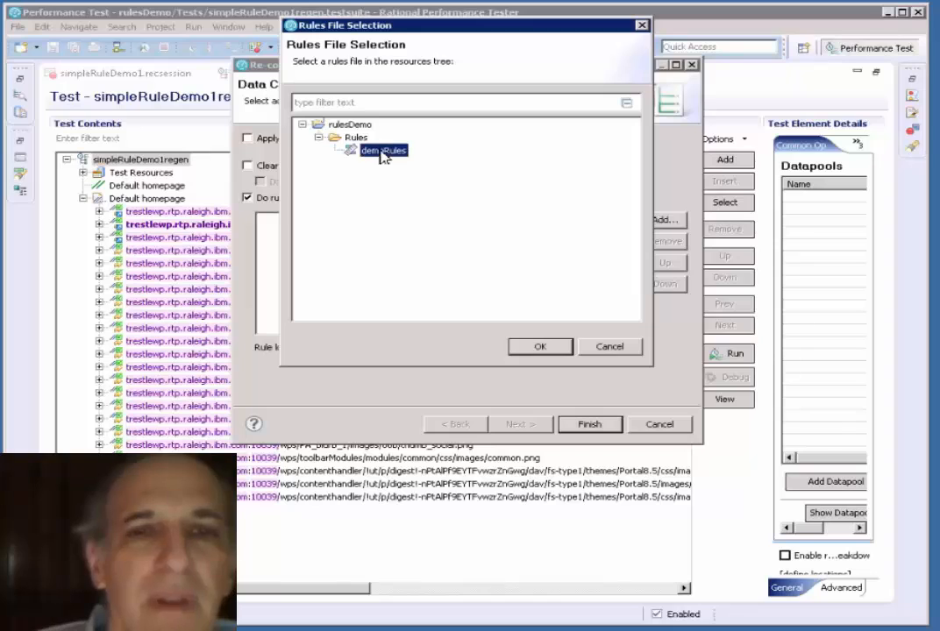
click(540, 347)
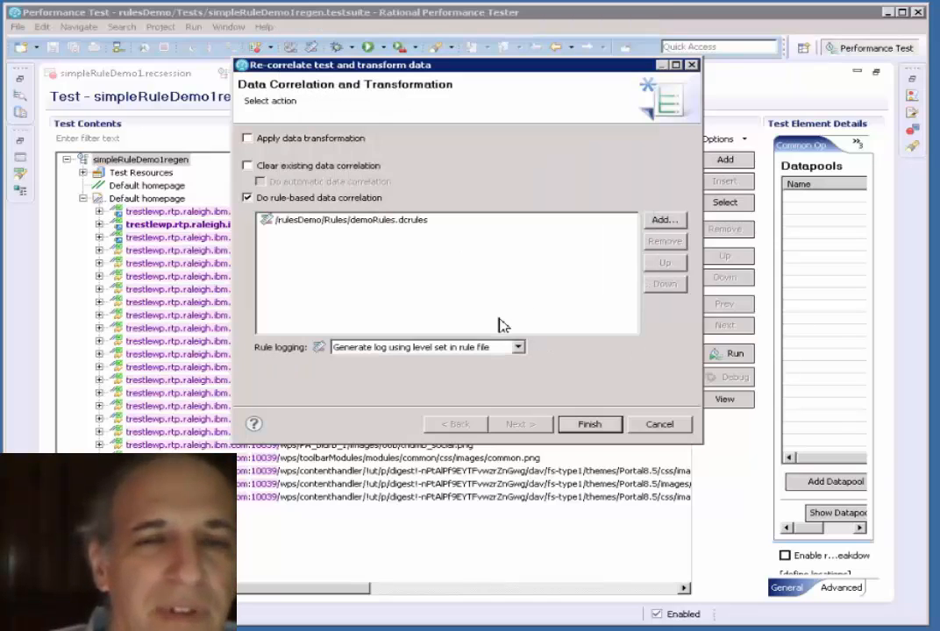
click(518, 348)
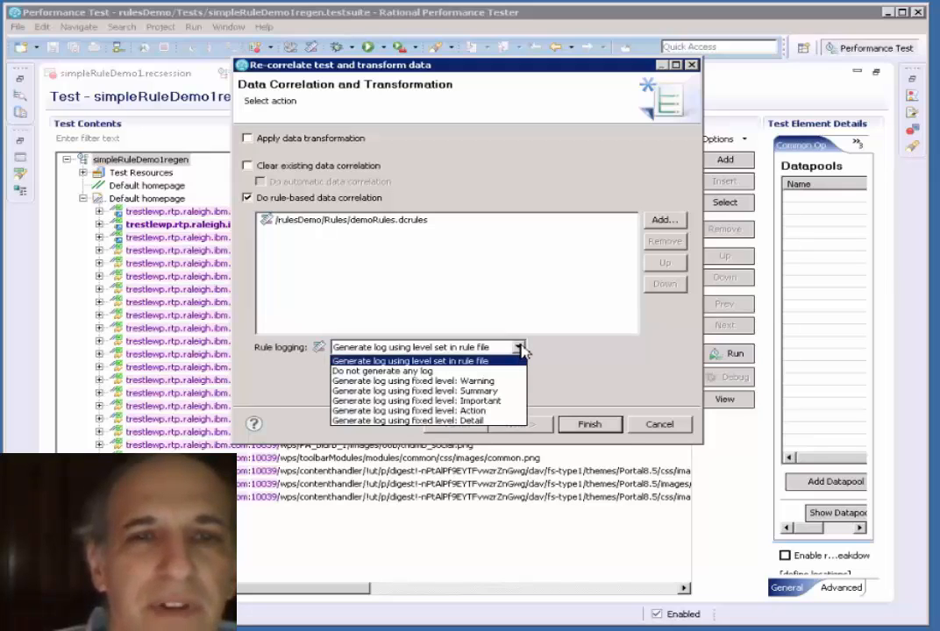
click(521, 349)
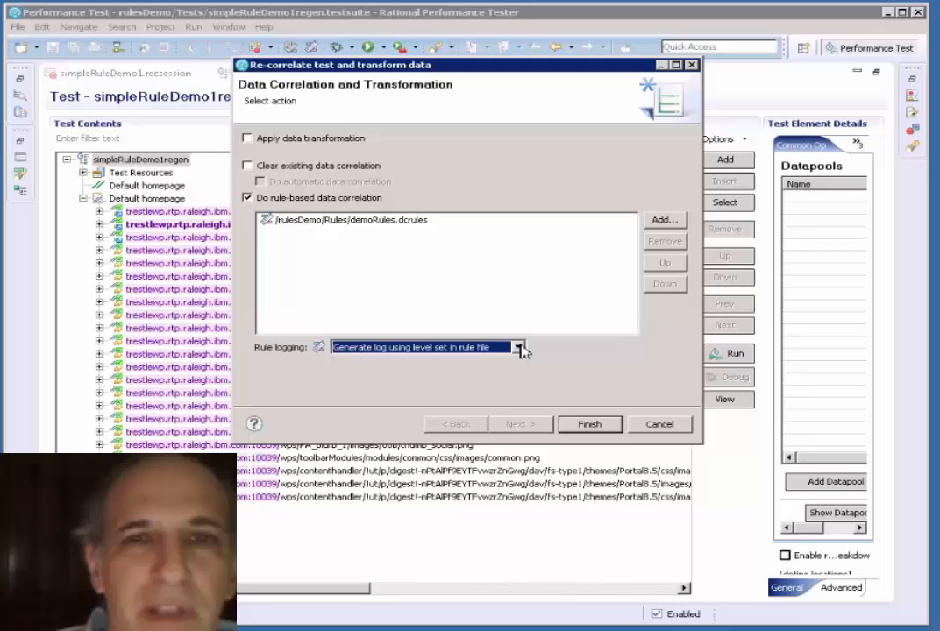
Step: Run the rule-based re-correlation on simpleRuleDemo1regen, then return to its test contents and widen the test element details area
click(586, 424)
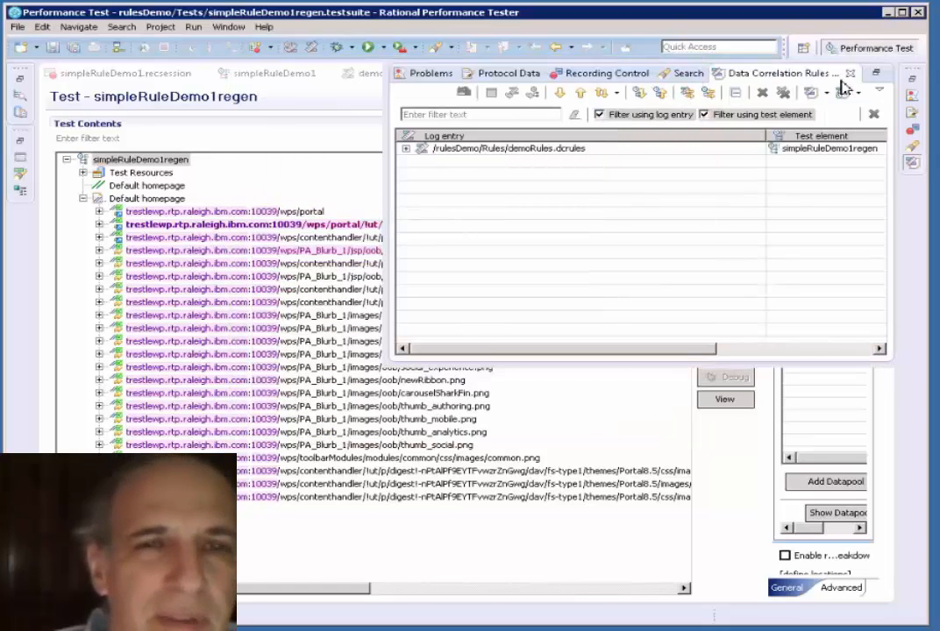
click(281, 224)
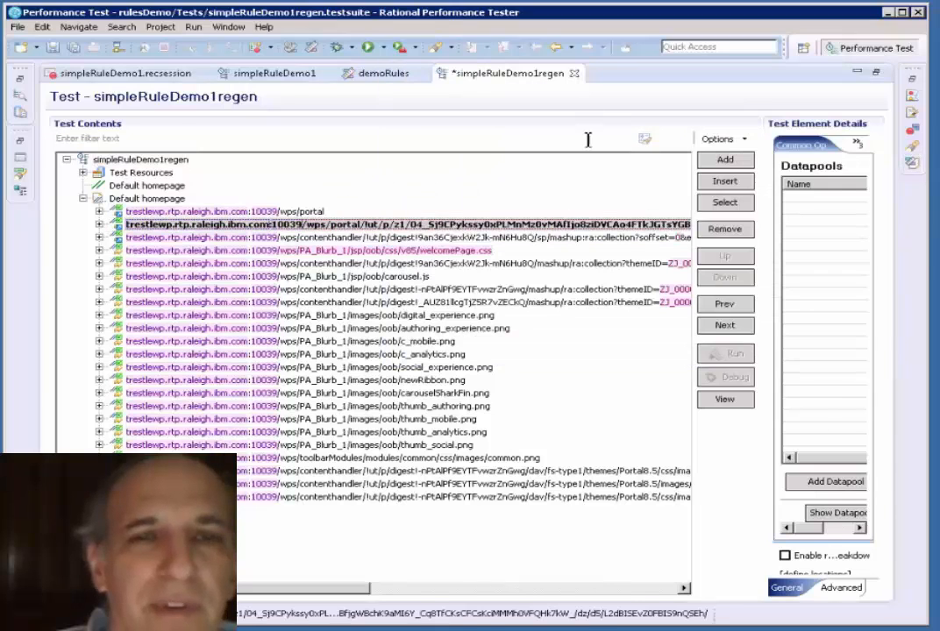
click(426, 262)
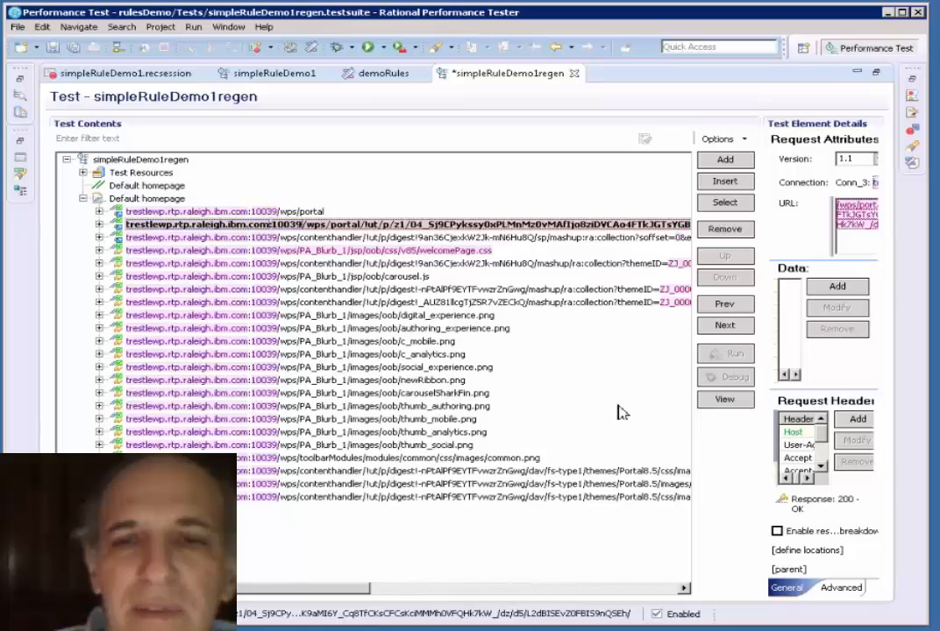
click(739, 435)
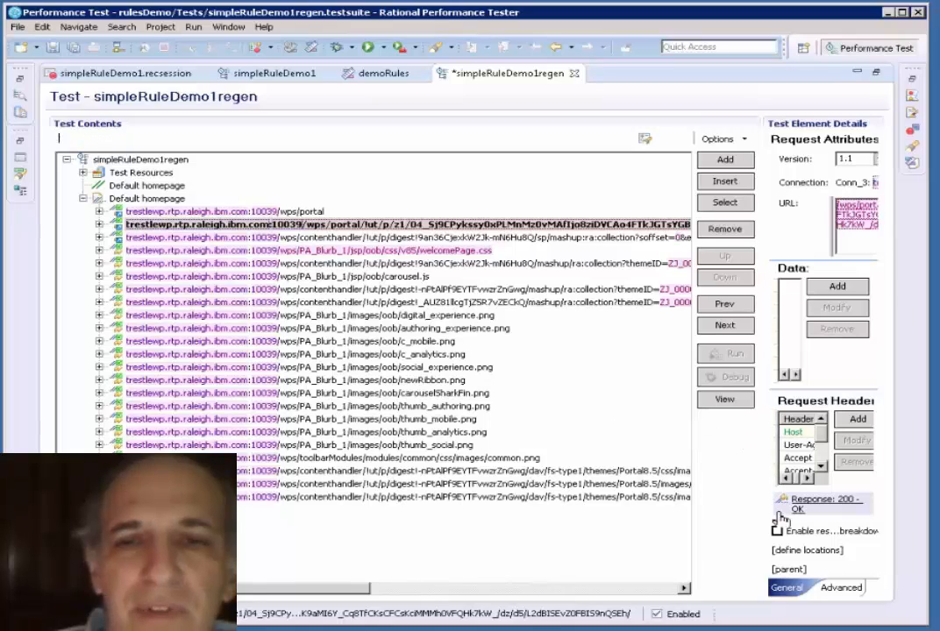
drag(759, 521, 551, 490)
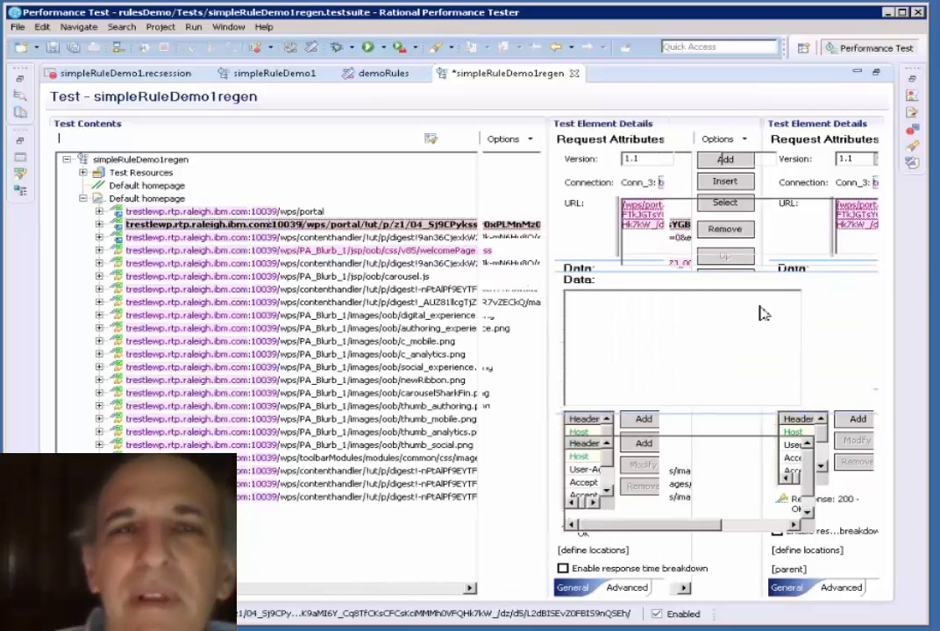
Step: Follow the welcomePage.css request's URL substitution to its source reference welcomeCSSHref in the response content and open that reference's properties
click(466, 250)
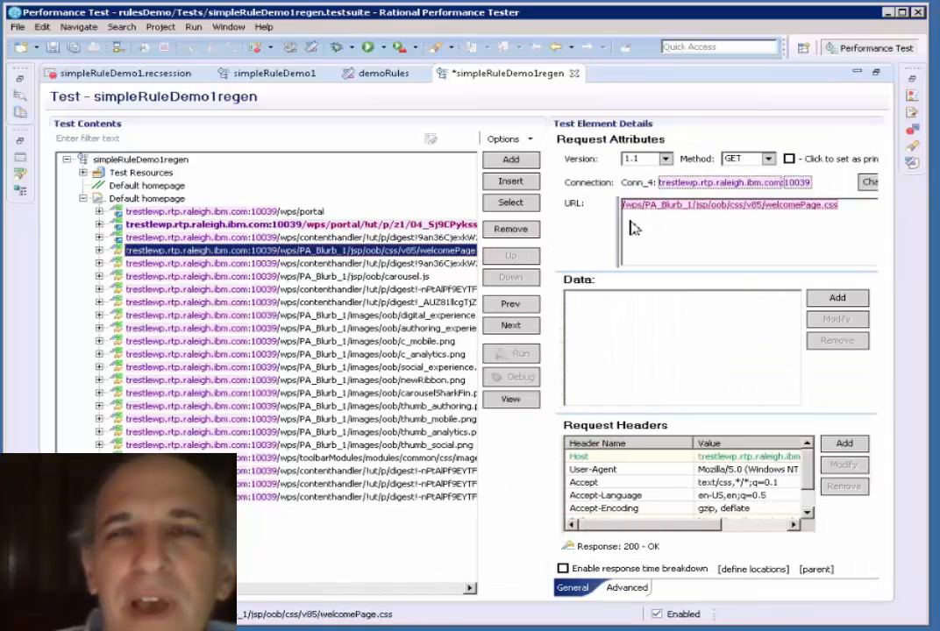
click(789, 208)
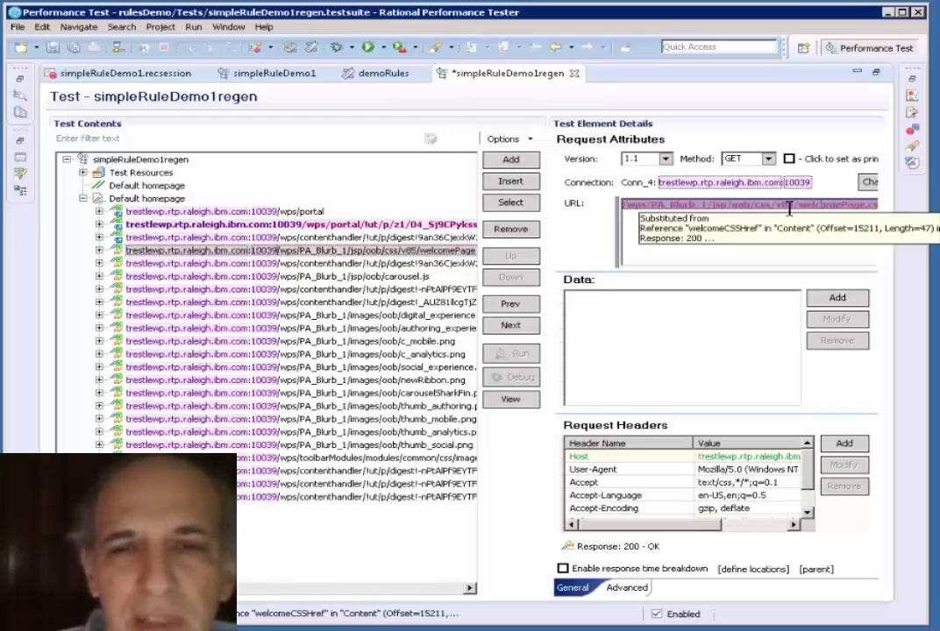
right_click(773, 203)
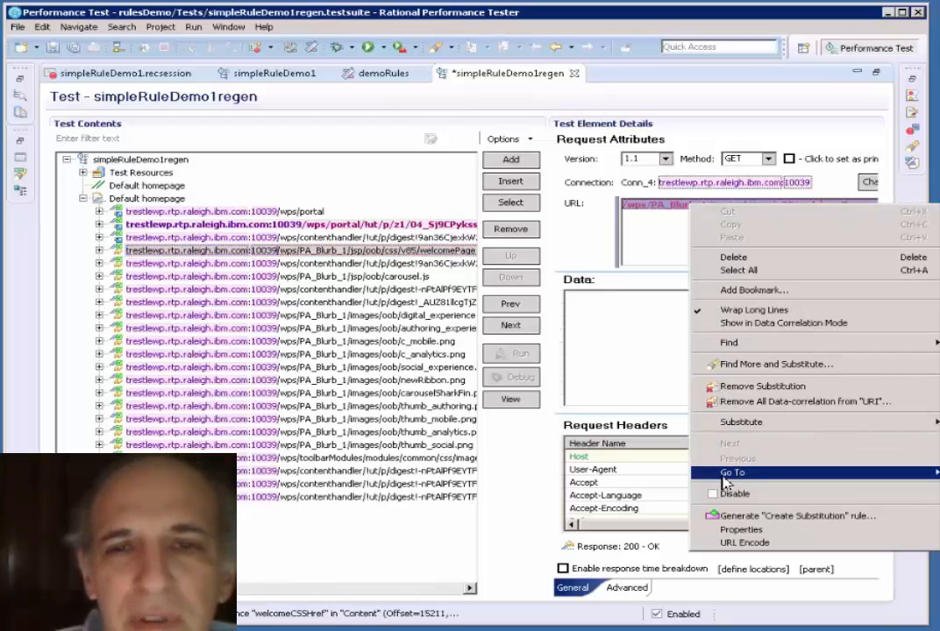
mouse_move(727, 475)
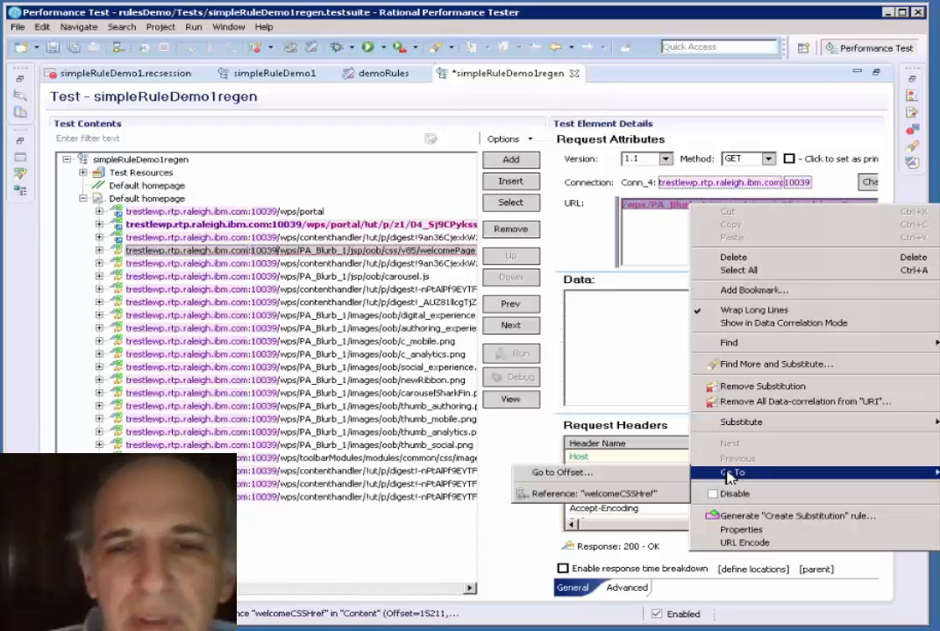
click(616, 494)
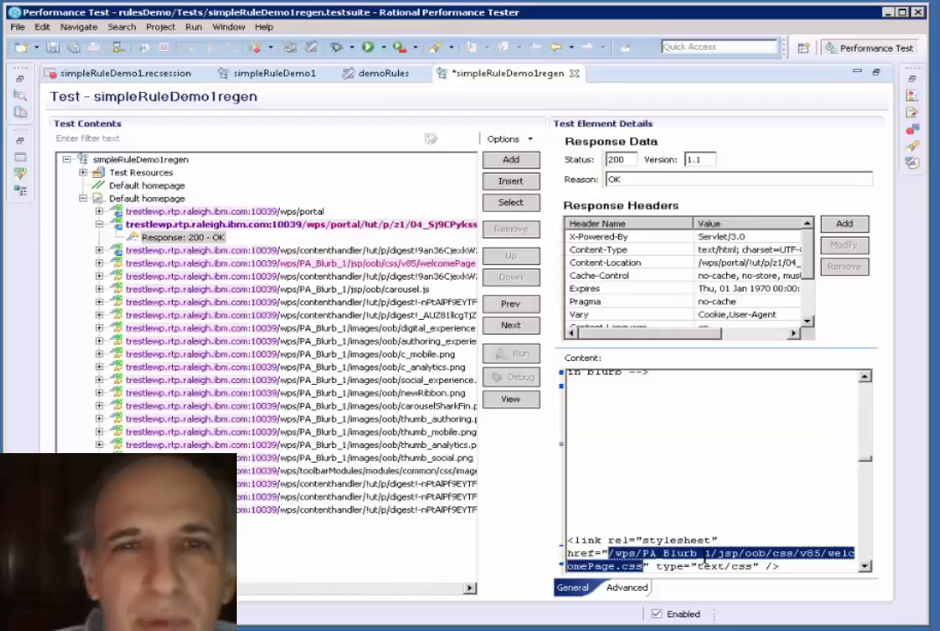
right_click(704, 556)
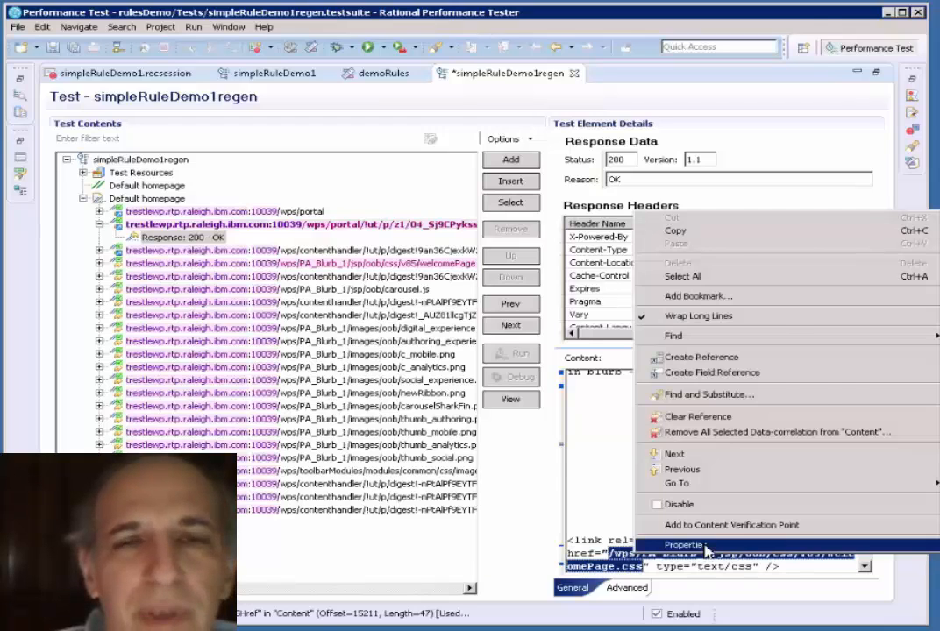
click(693, 545)
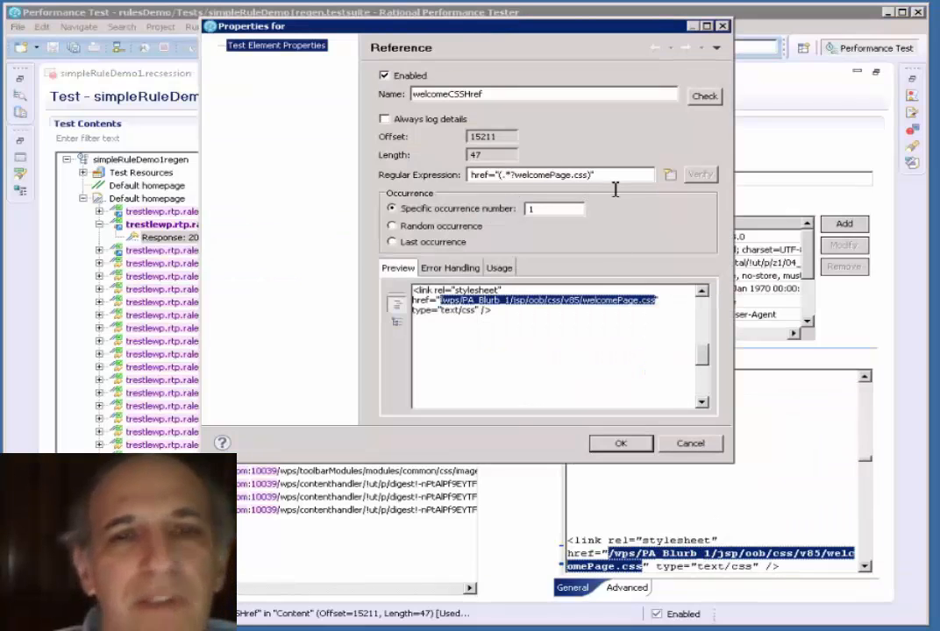